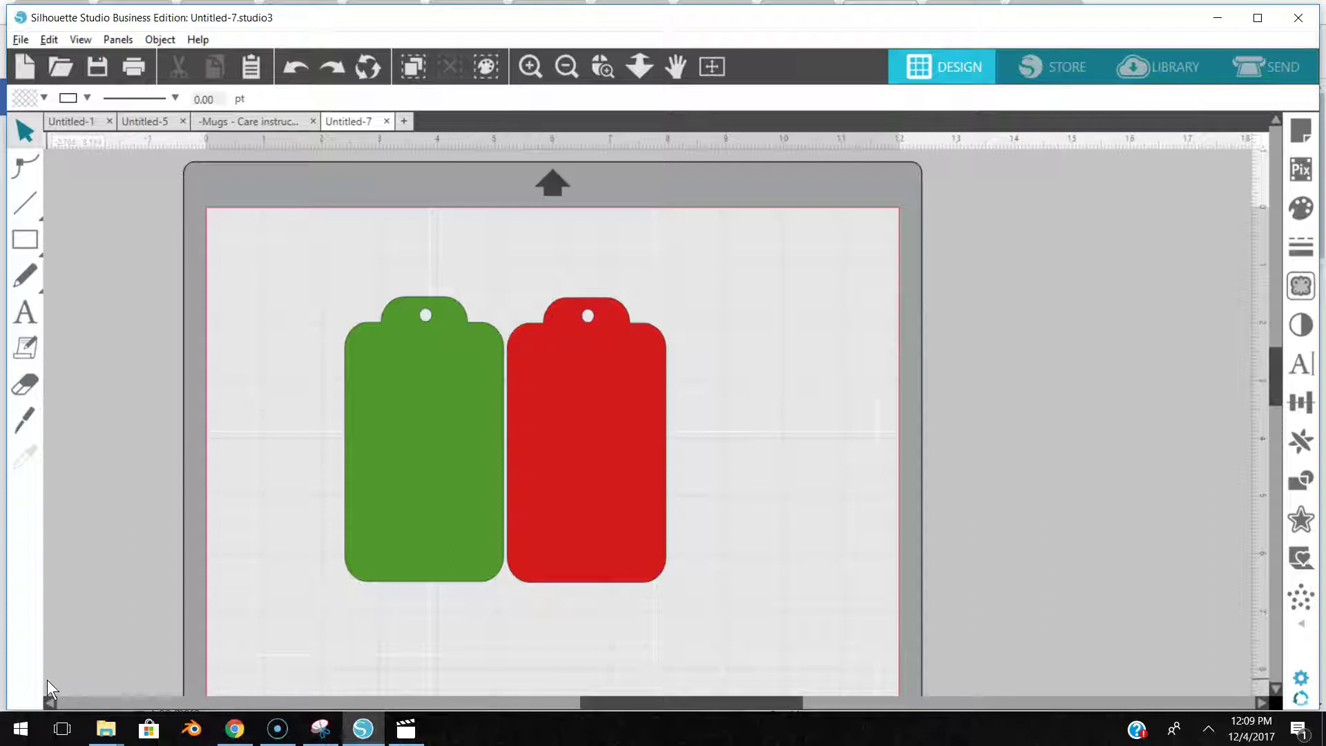
Move the red tag off the cutting mat, leaving only the green tag on the page.
click(44, 682)
drag(636, 444, 1299, 346)
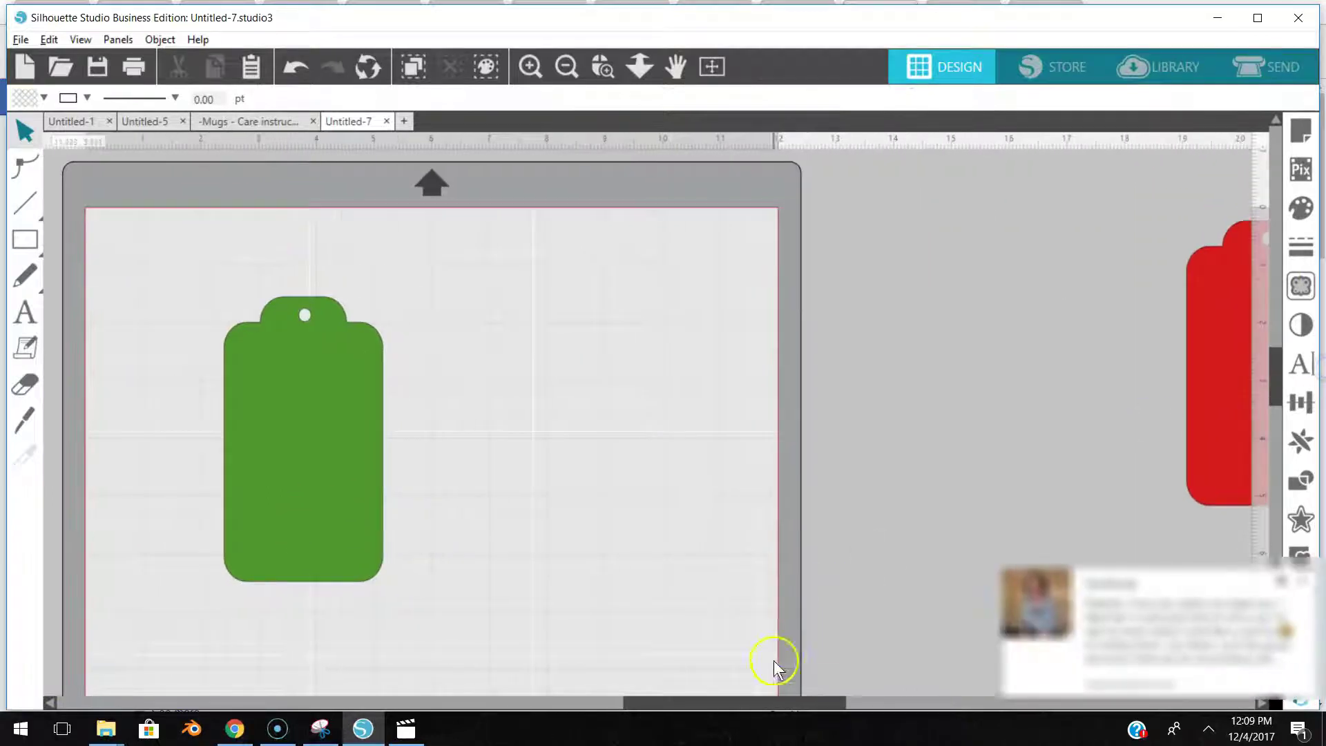
drag(749, 702, 745, 702)
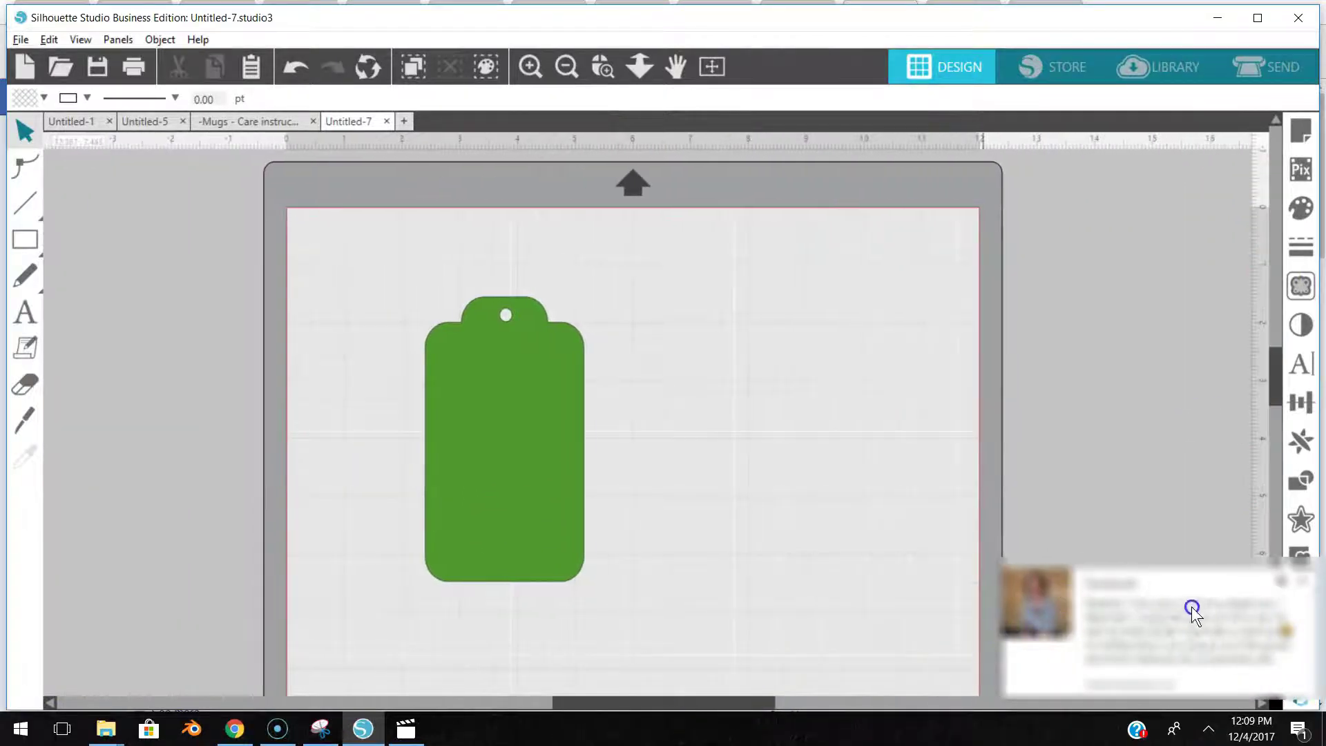
click(1303, 581)
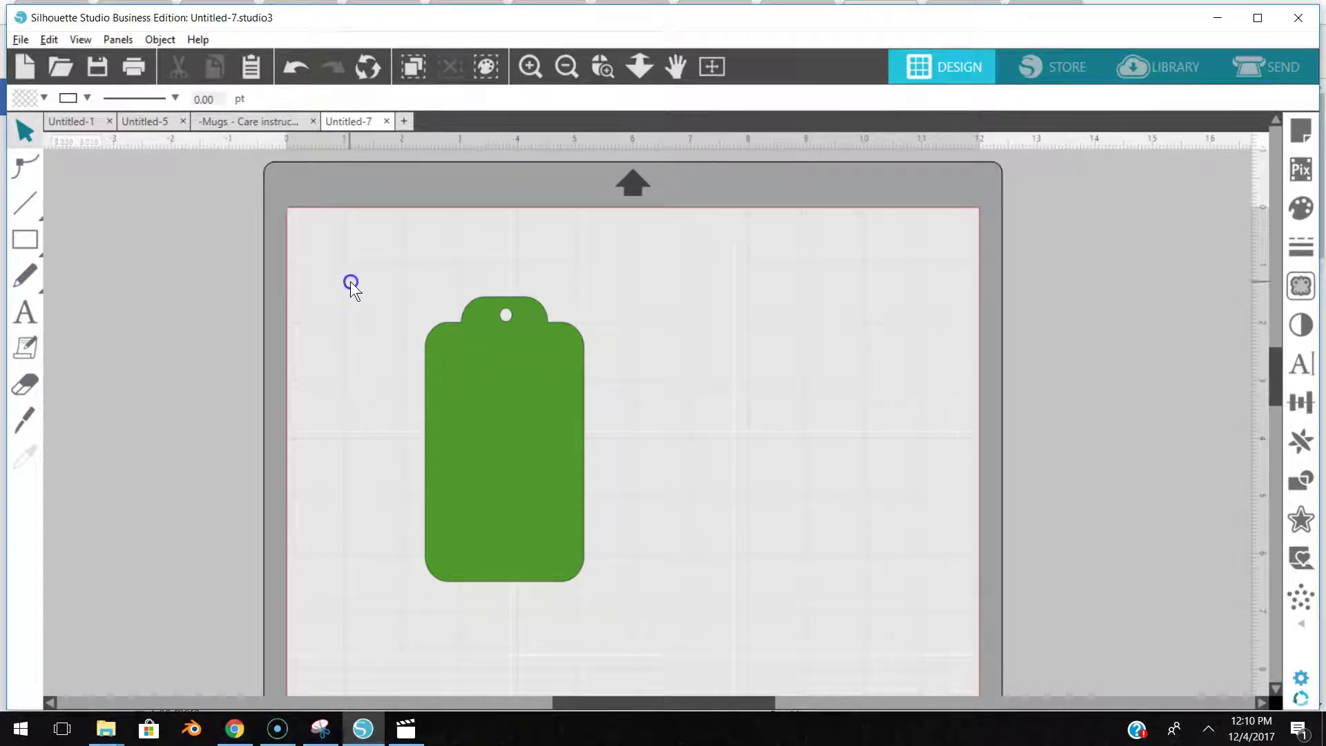
Resize the green tag to 3.5 in for its W dimension, keeping the aspect ratio locked.
drag(351, 281, 657, 645)
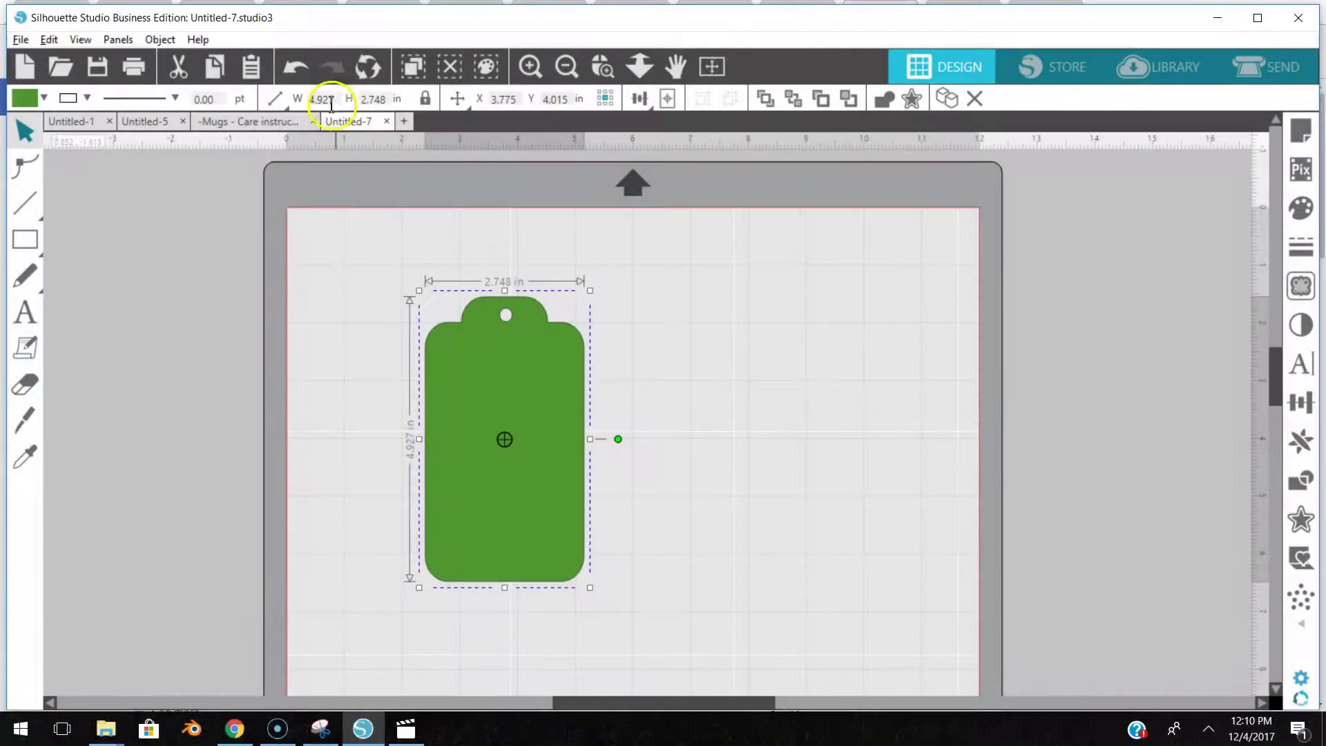
click(336, 102)
double_click(316, 103)
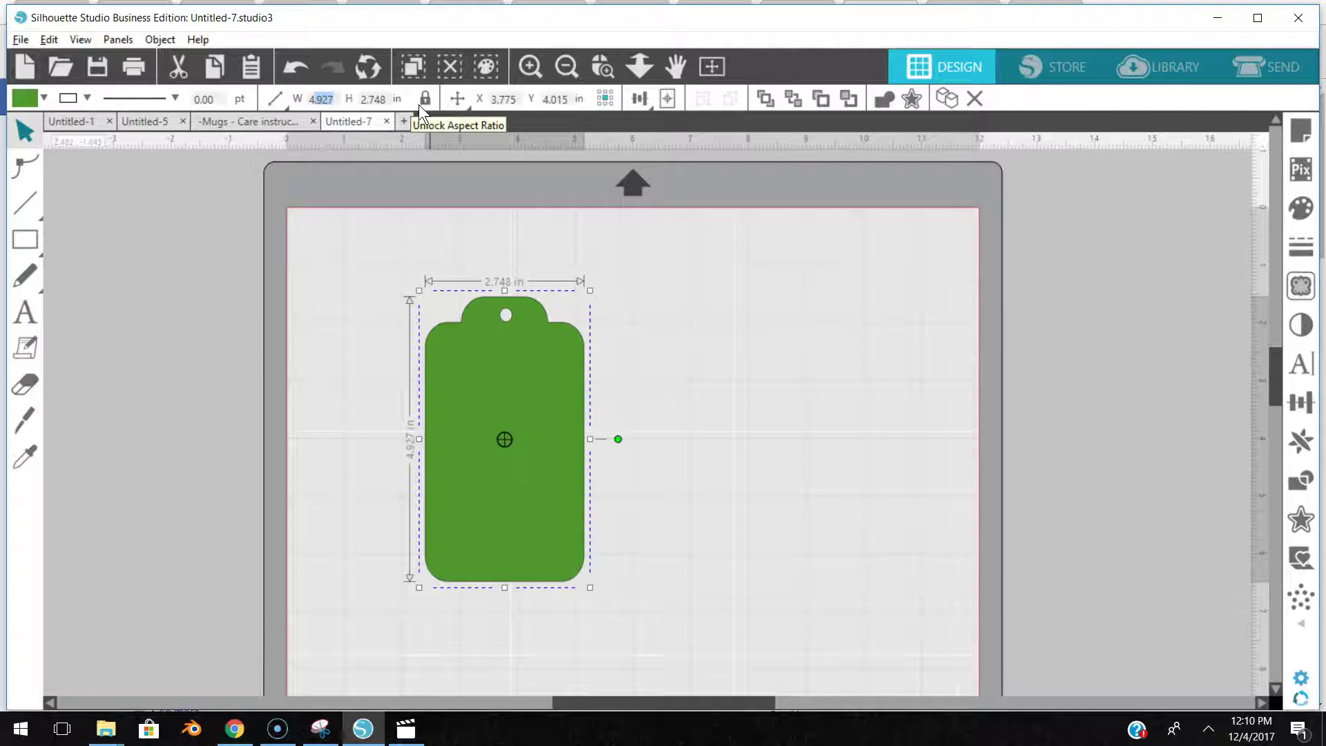
click(338, 101)
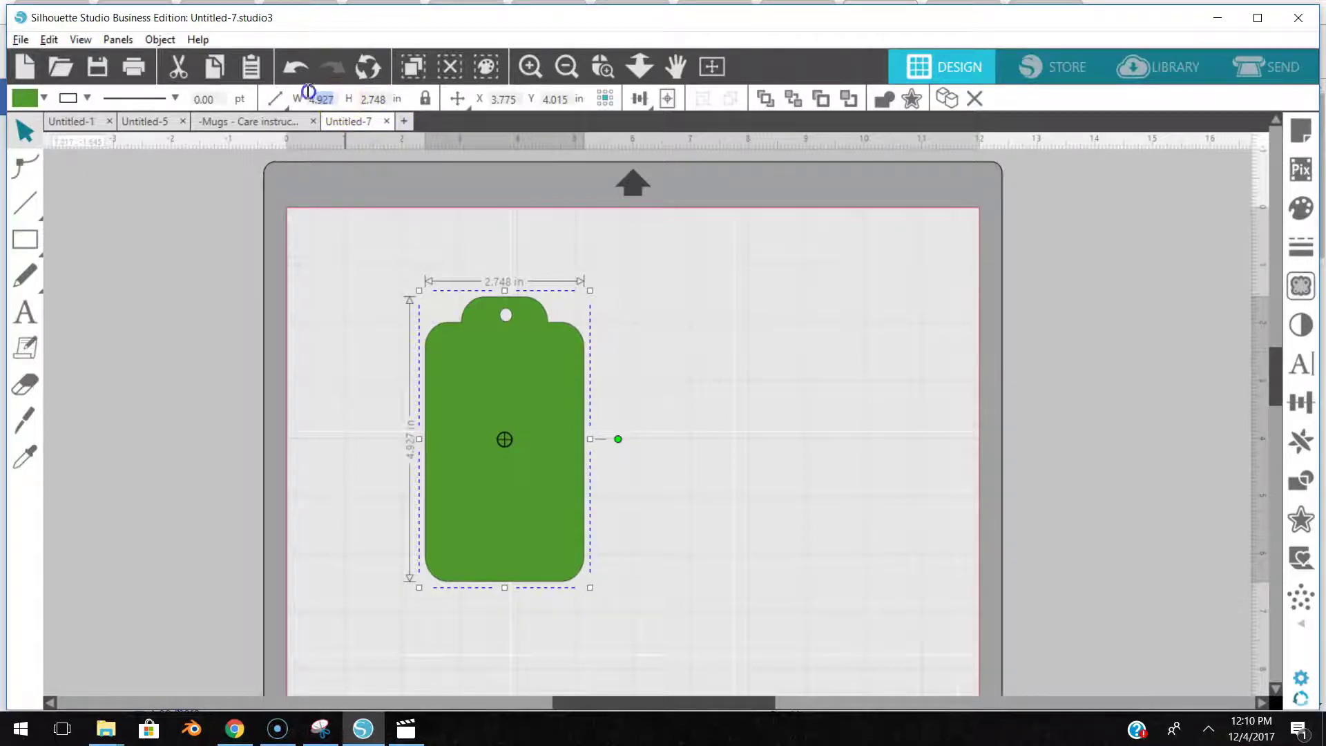
text(3.5)
click(412, 148)
key(Return)
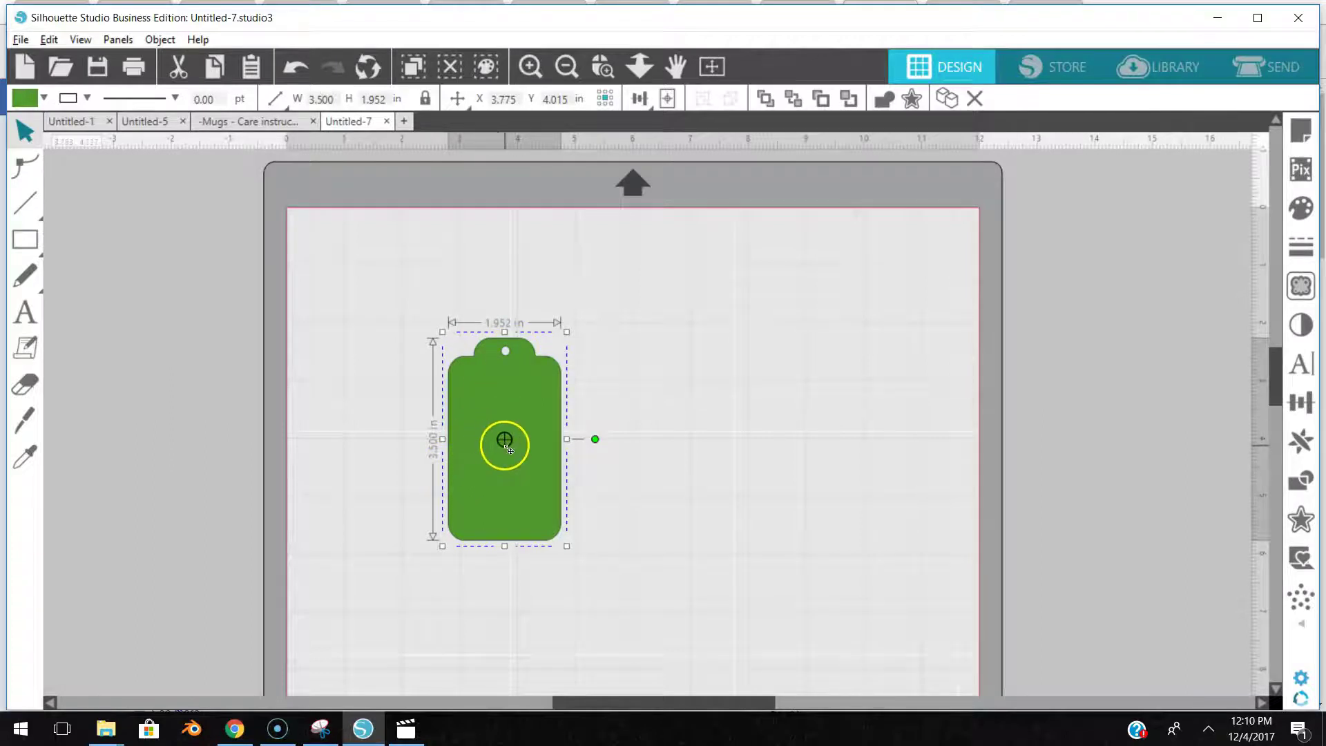
drag(504, 440, 436, 387)
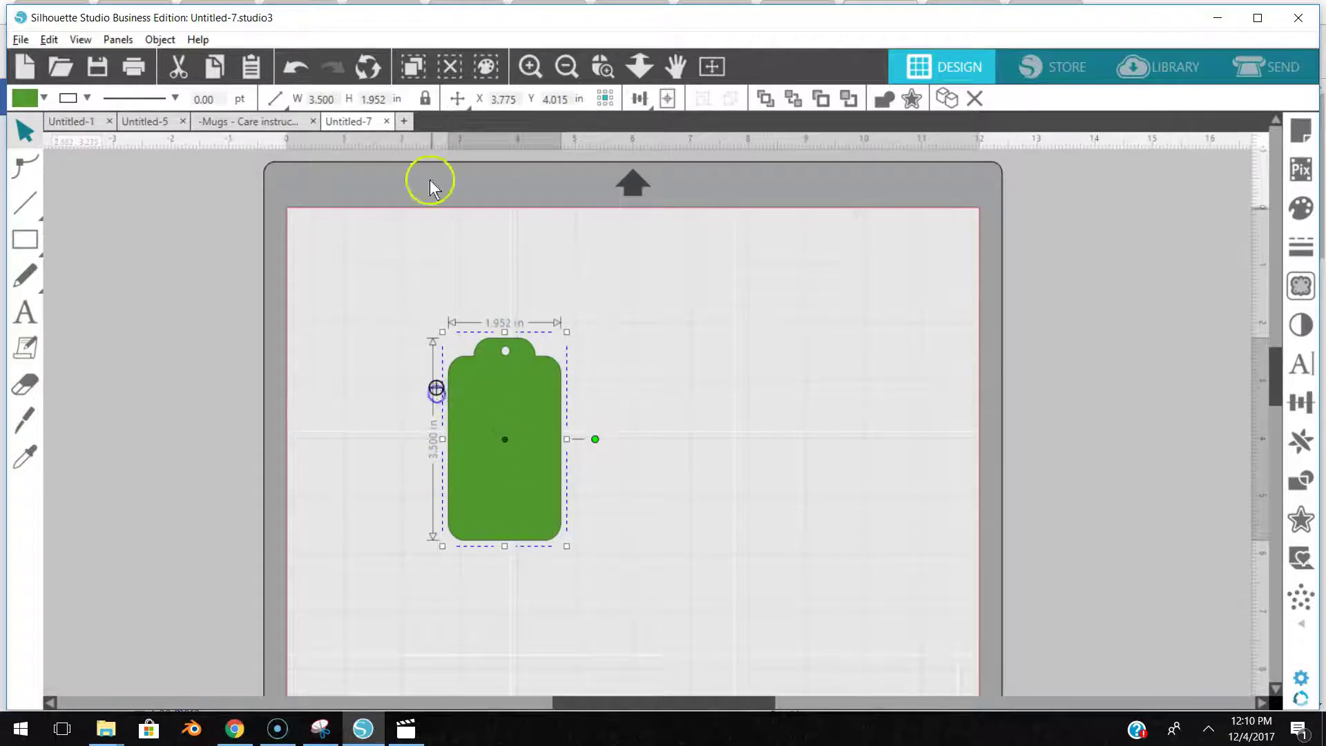
click(295, 69)
click(512, 394)
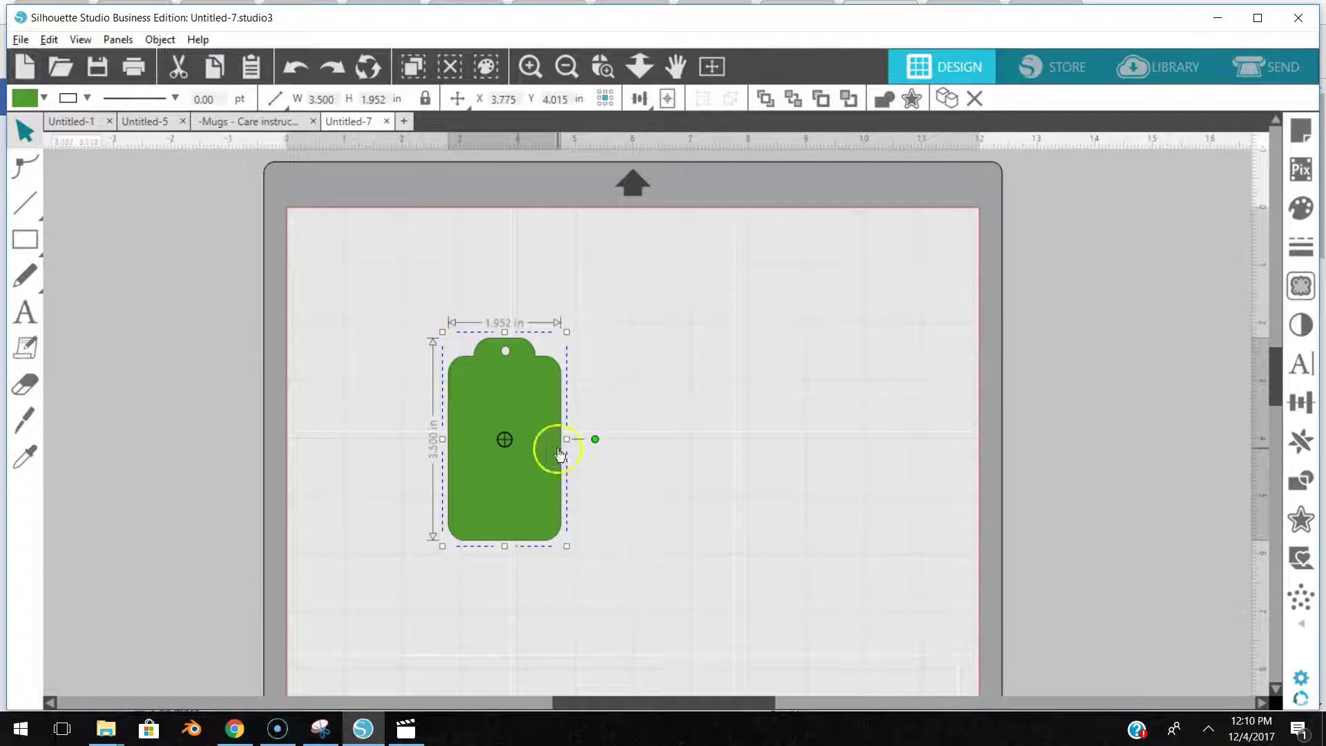
Move the green tag into the upper-left corner of the mat's cut area and deselect it.
drag(515, 419, 365, 296)
click(457, 379)
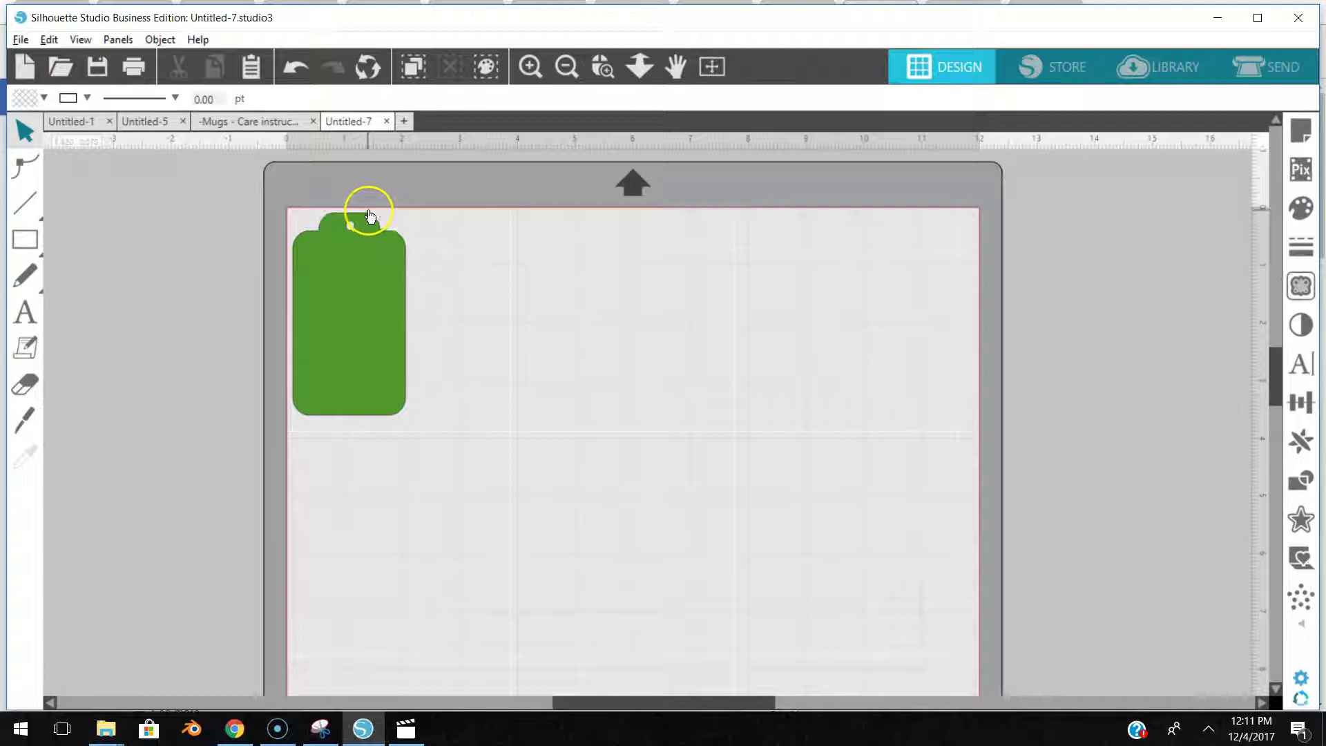
click(268, 454)
Nudge the green tag left to X 1.050 in, closer to the left cut border.
click(604, 69)
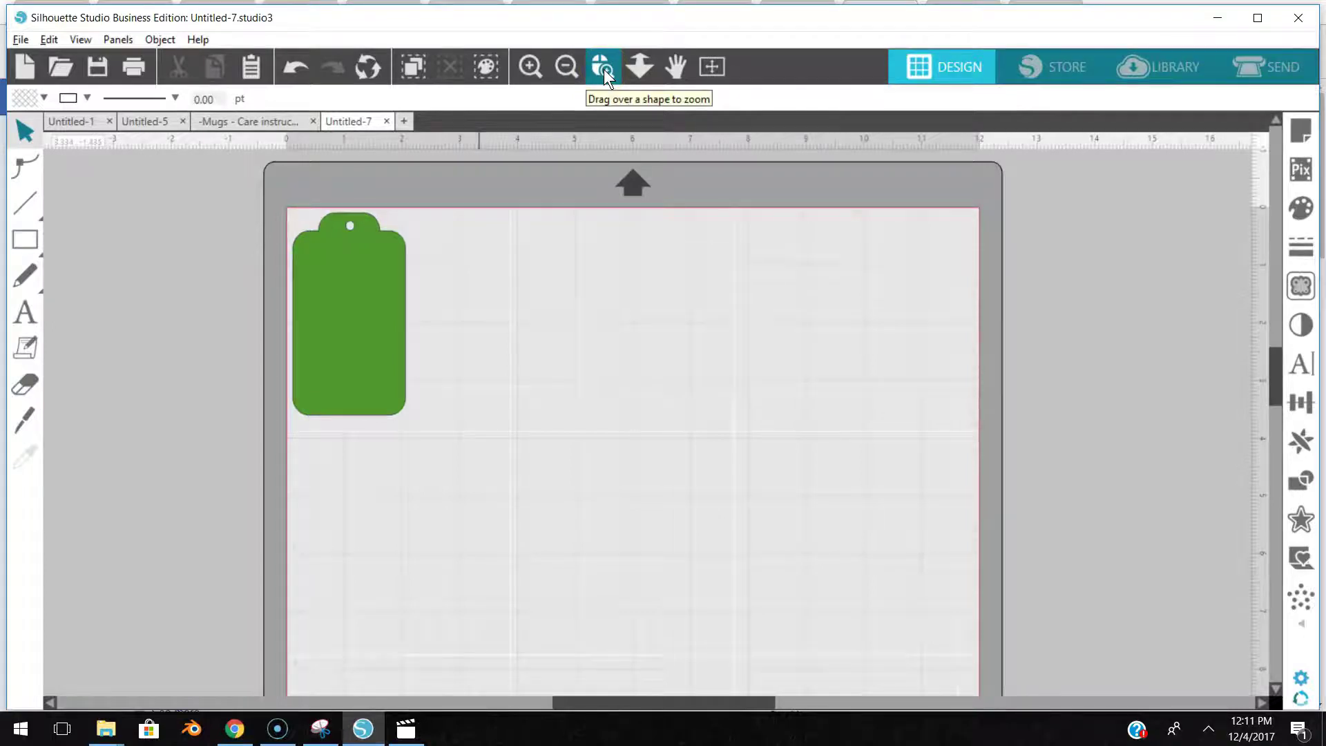
click(346, 364)
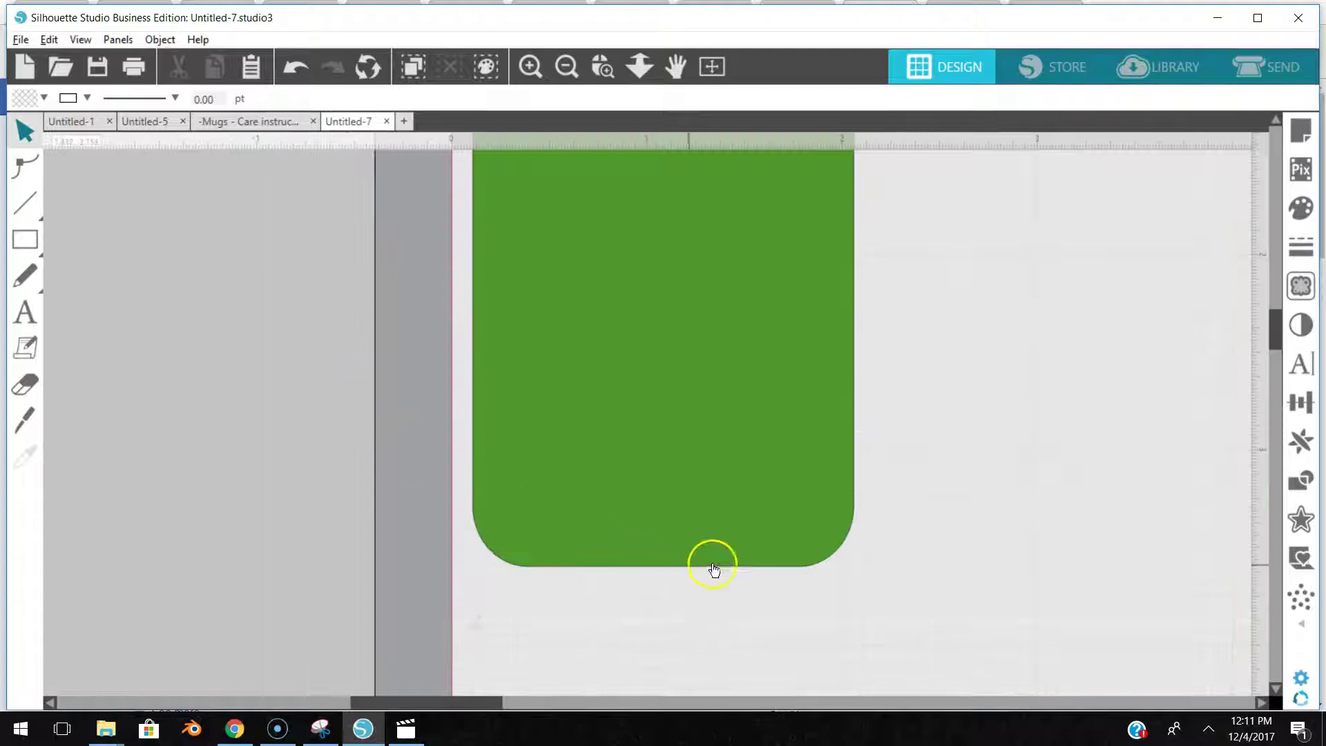
scroll(740, 566, up, 6)
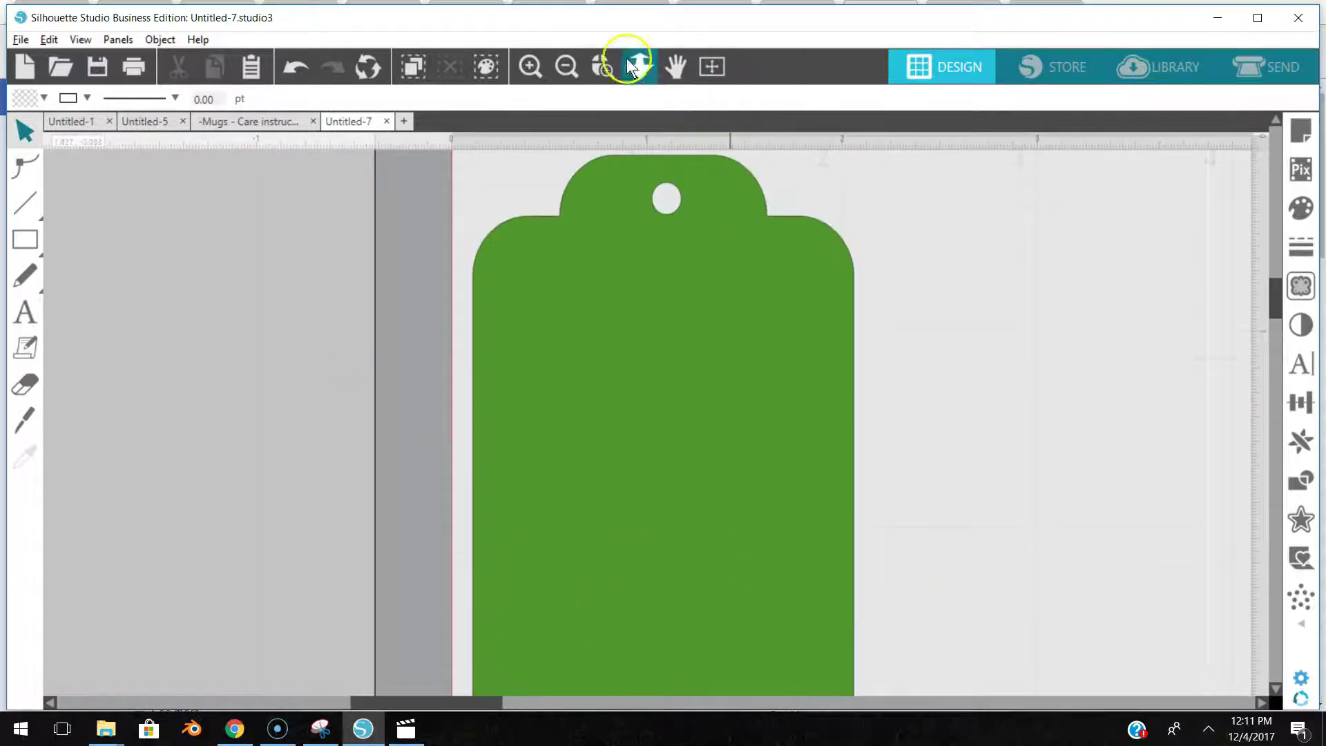
click(566, 66)
click(634, 474)
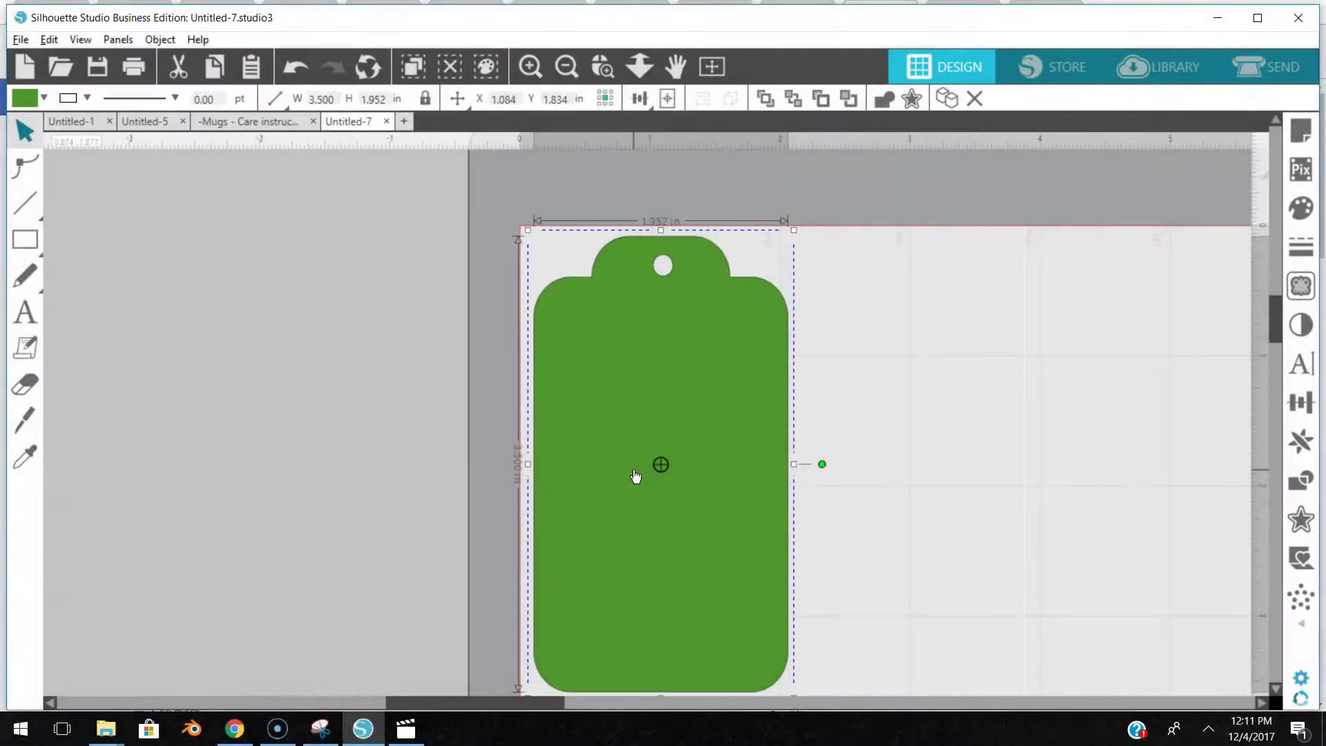
key(Left)
key(Left)
key(Left)
key(Left)
key(Left)
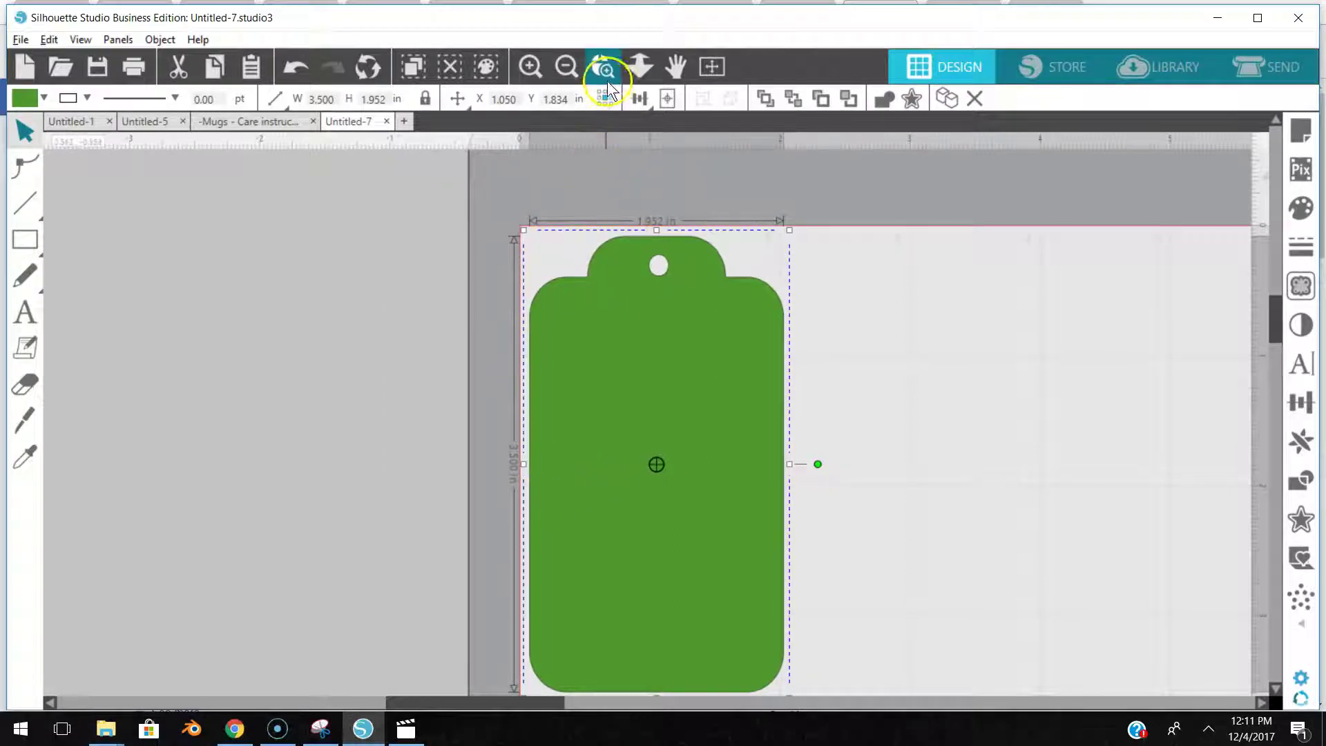
Examine the Replicate options for the tag, including duplicates, rows and columns, page fill, mirroring and number of copies.
click(565, 69)
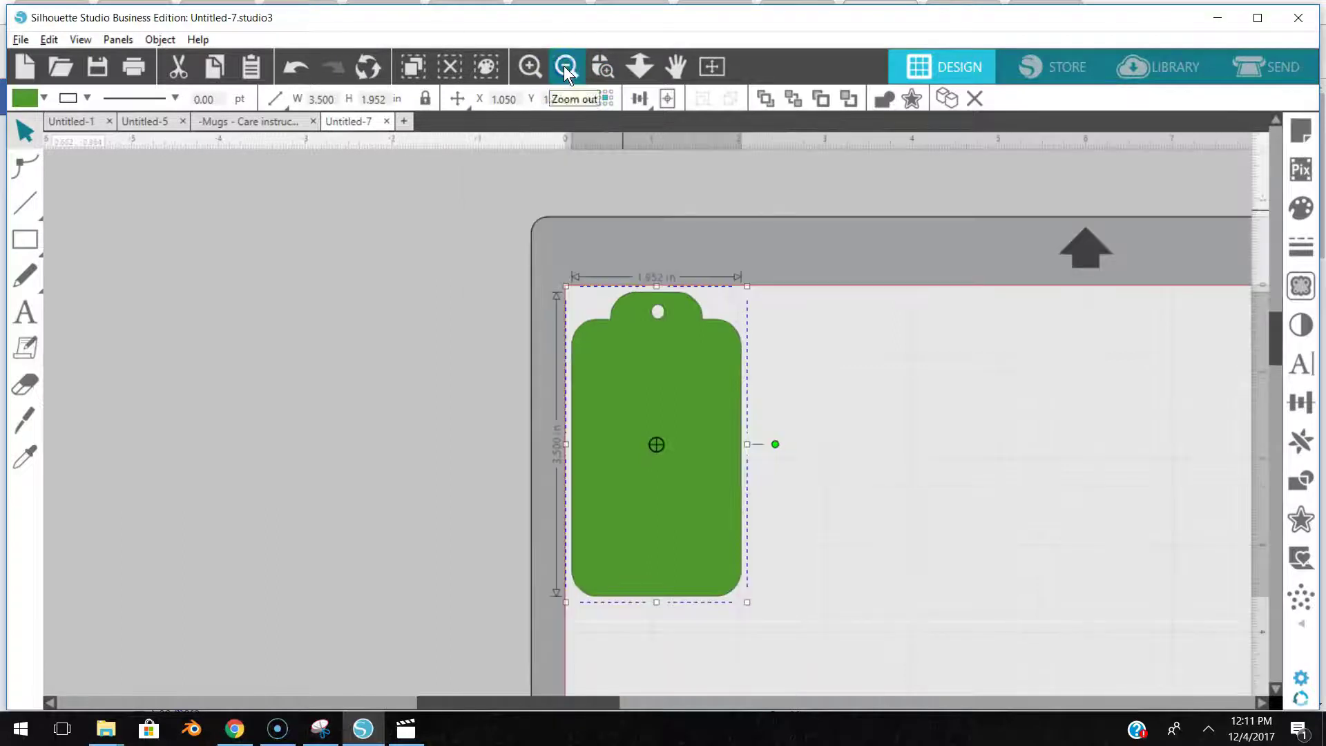
click(565, 69)
drag(498, 705, 625, 708)
scroll(895, 325, down, 1)
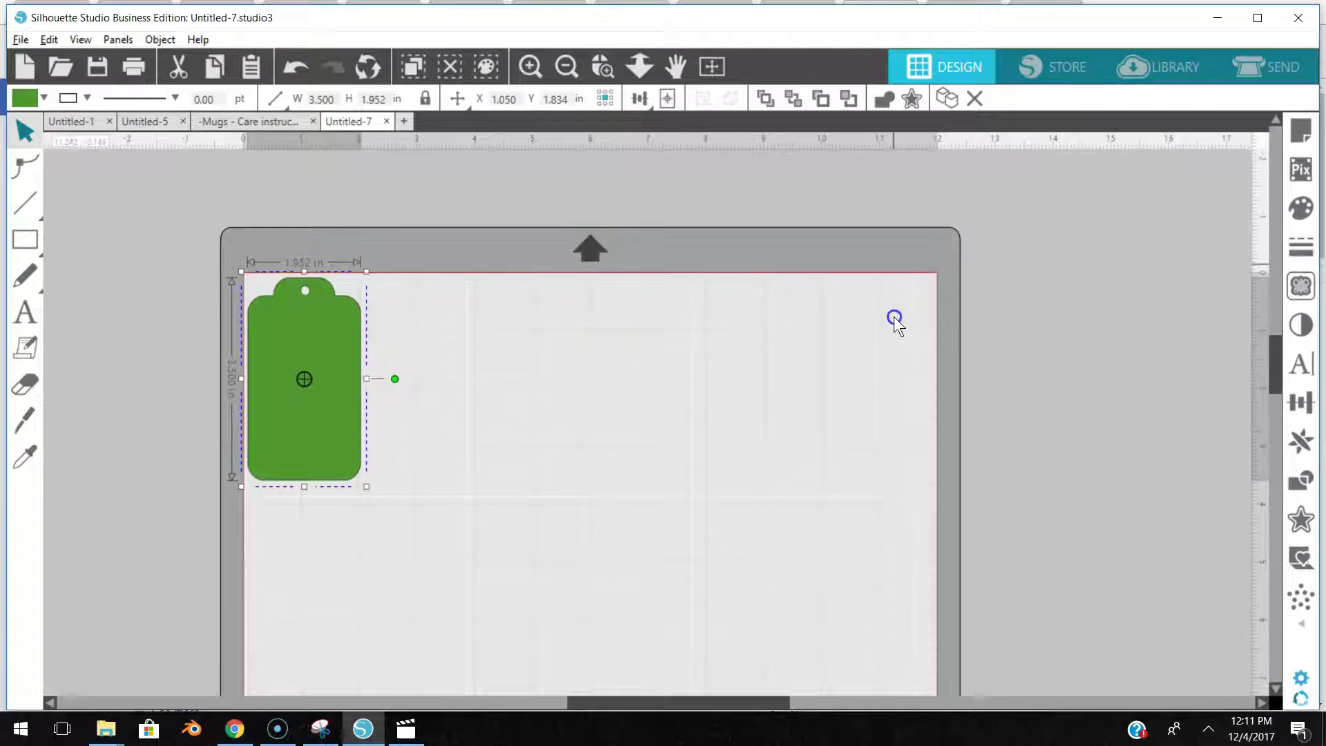
scroll(895, 324, down, 2)
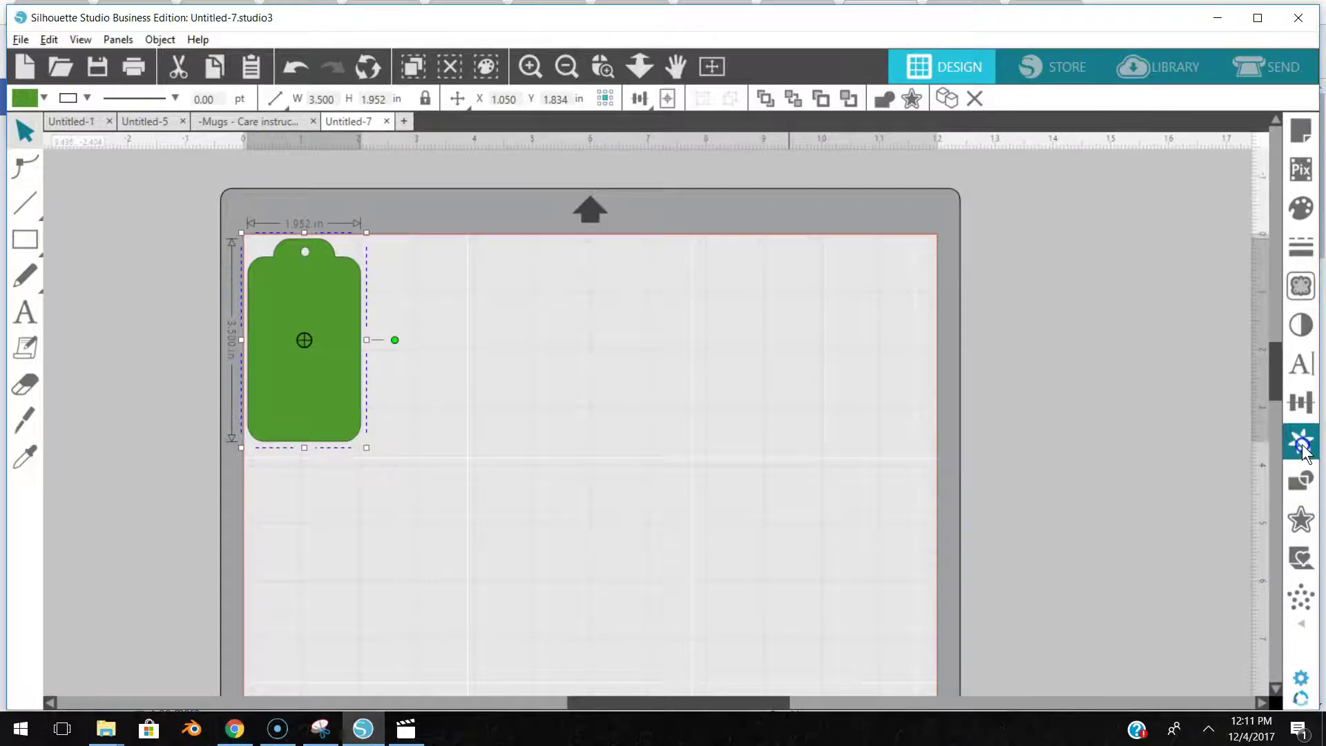
click(1301, 443)
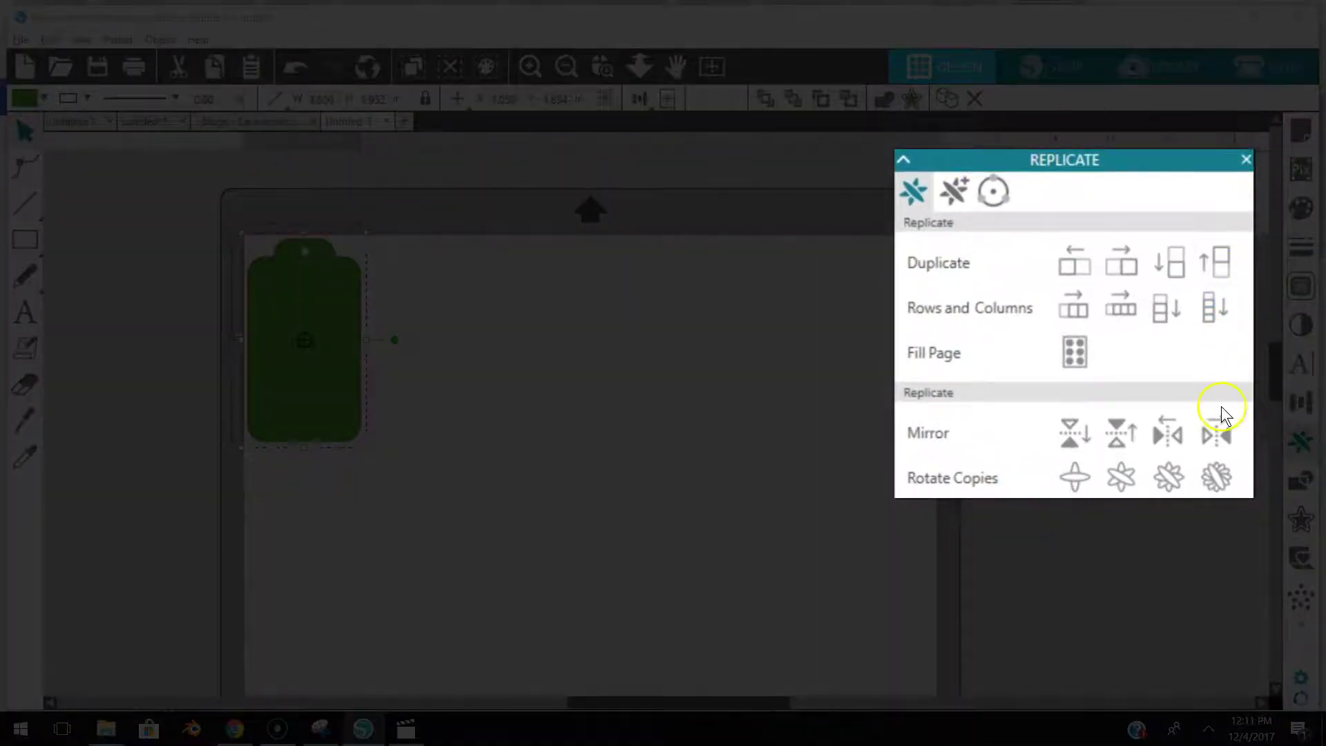
click(963, 185)
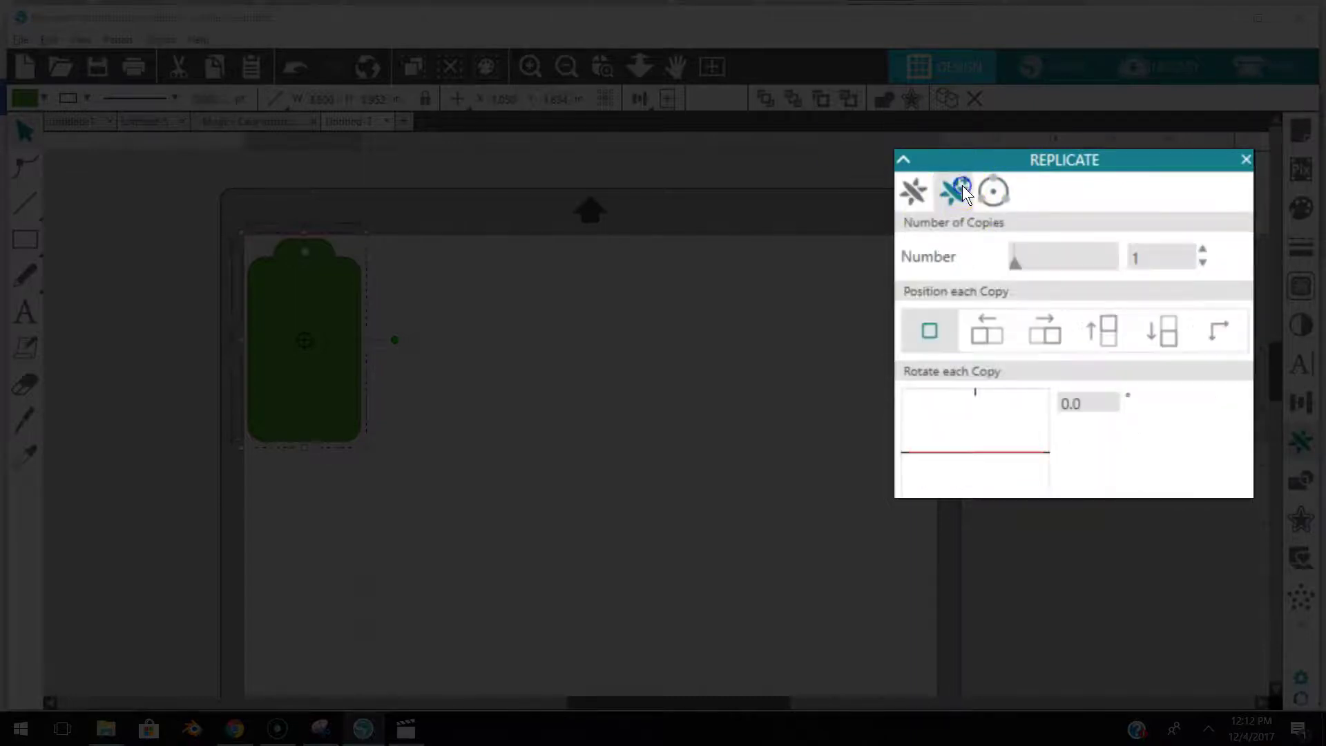
click(1000, 181)
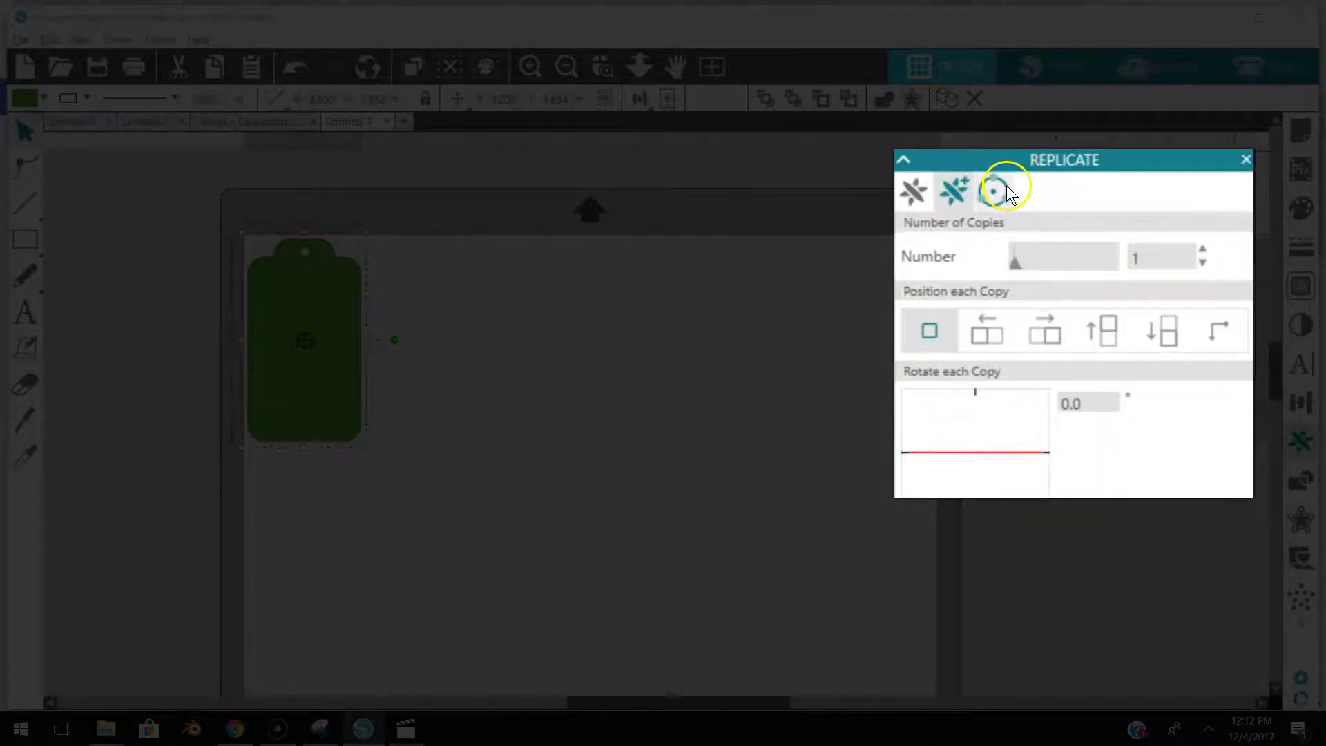
click(911, 195)
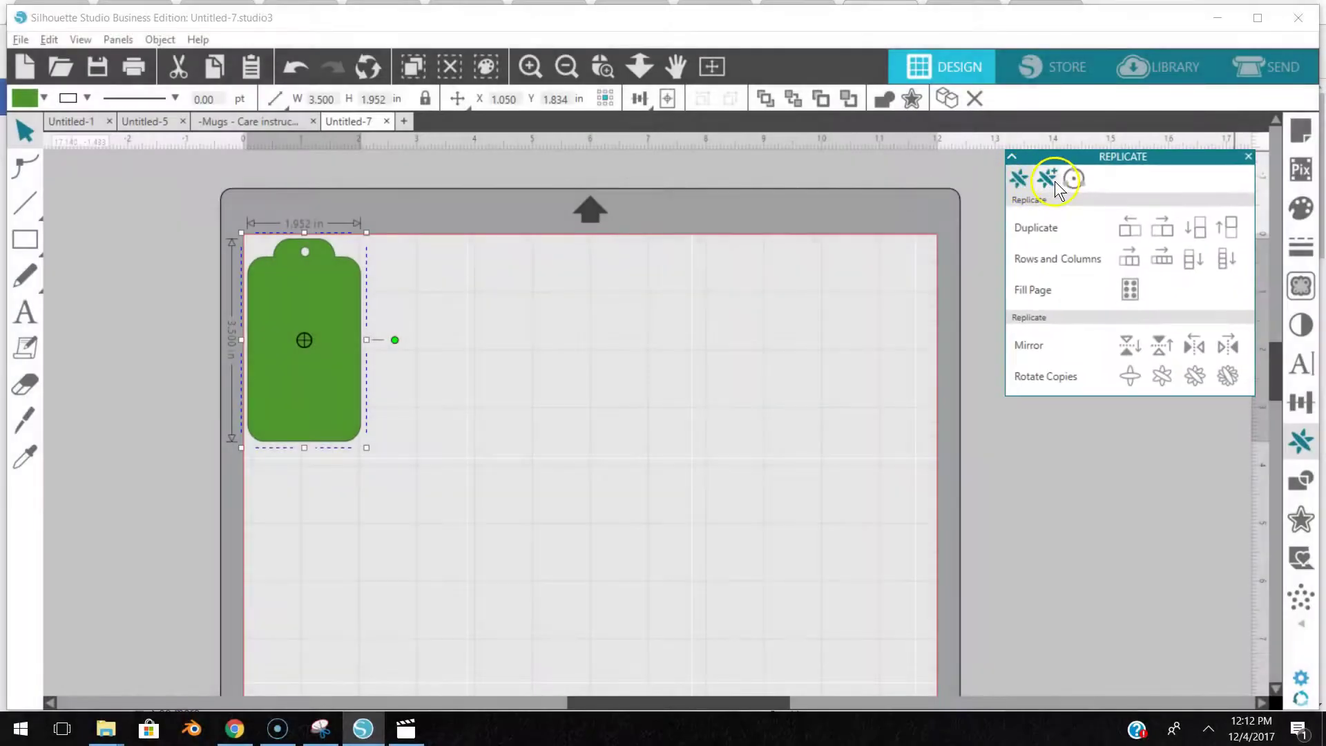
click(1055, 182)
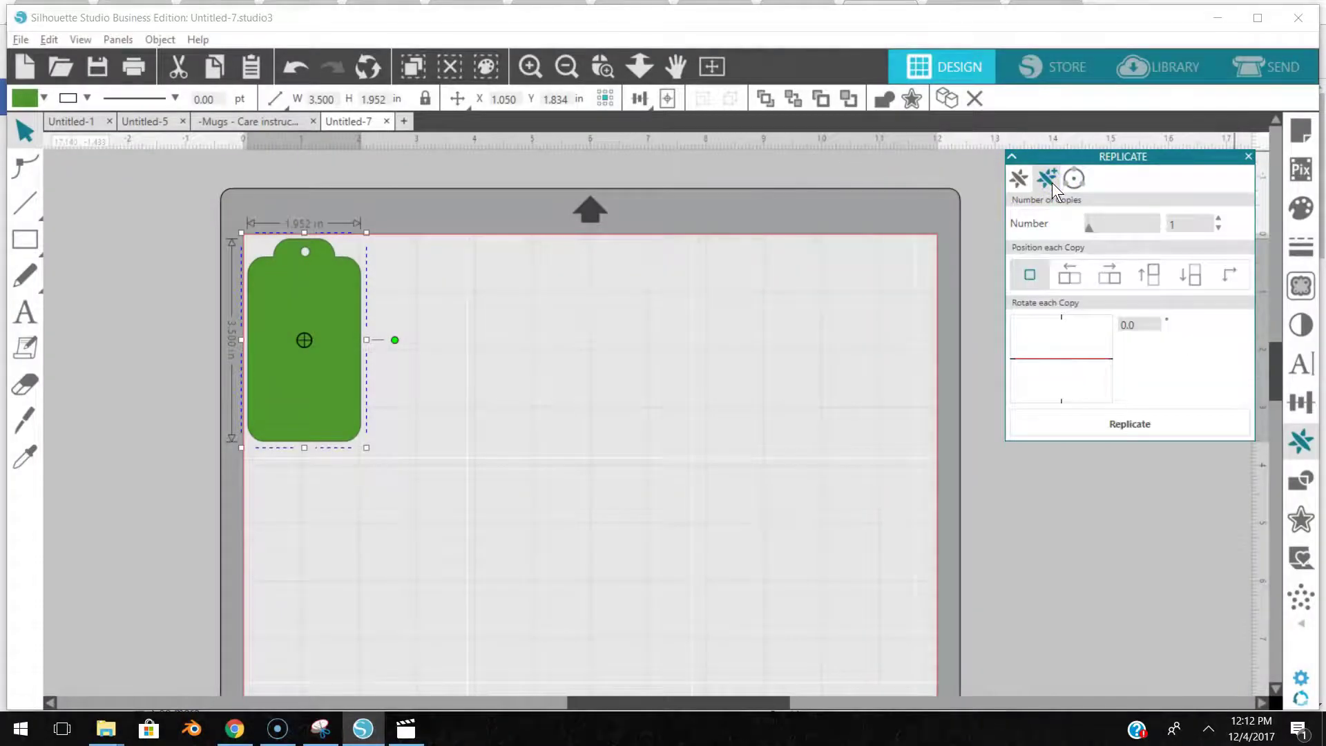
click(1043, 184)
click(1030, 185)
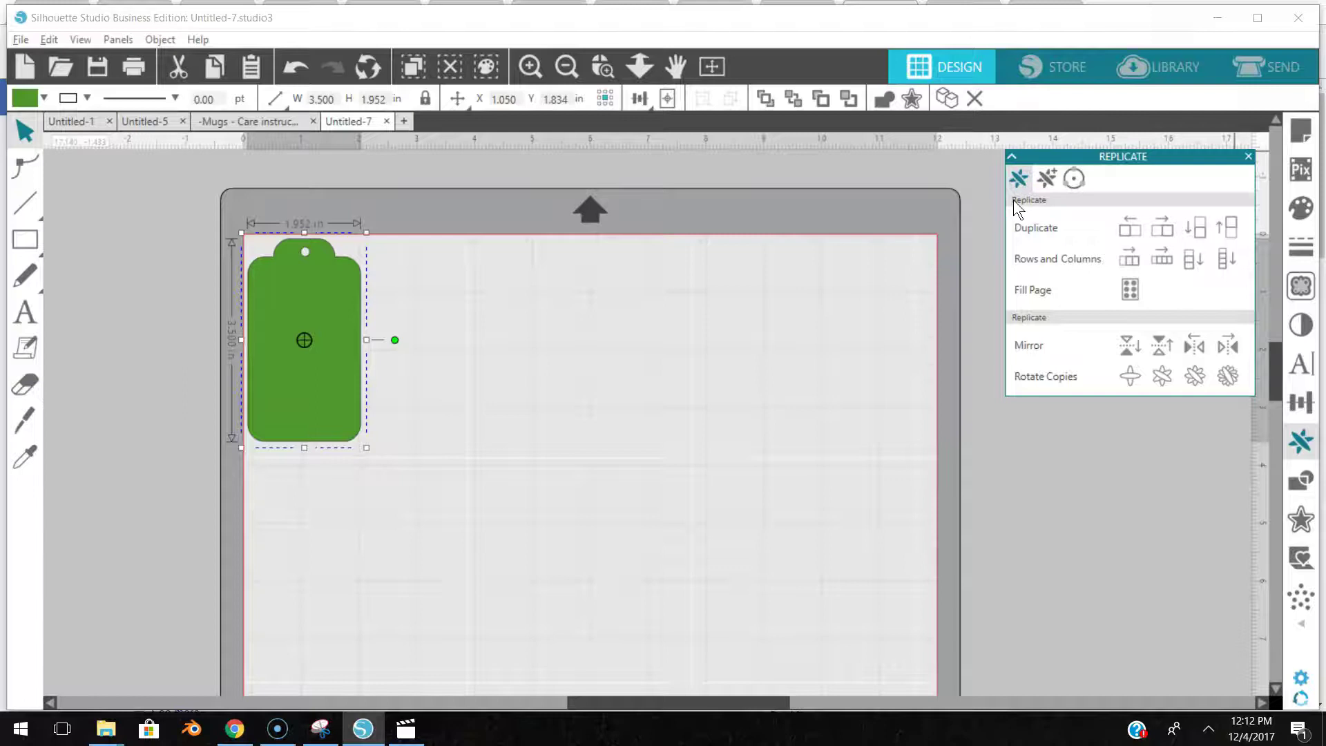
click(221, 230)
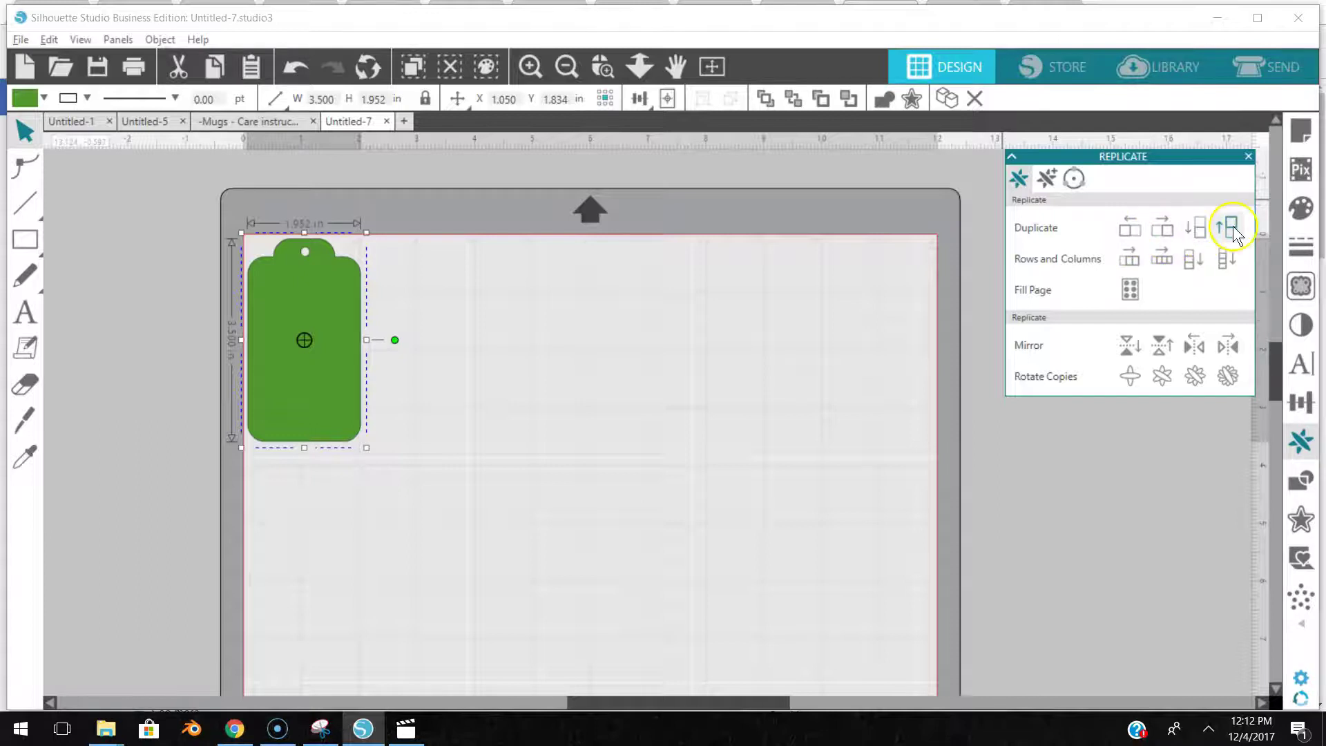
Fill the page with copies of the green tag using Replicate and inspect the layout for unused material.
click(1138, 296)
scroll(889, 309, down, 3)
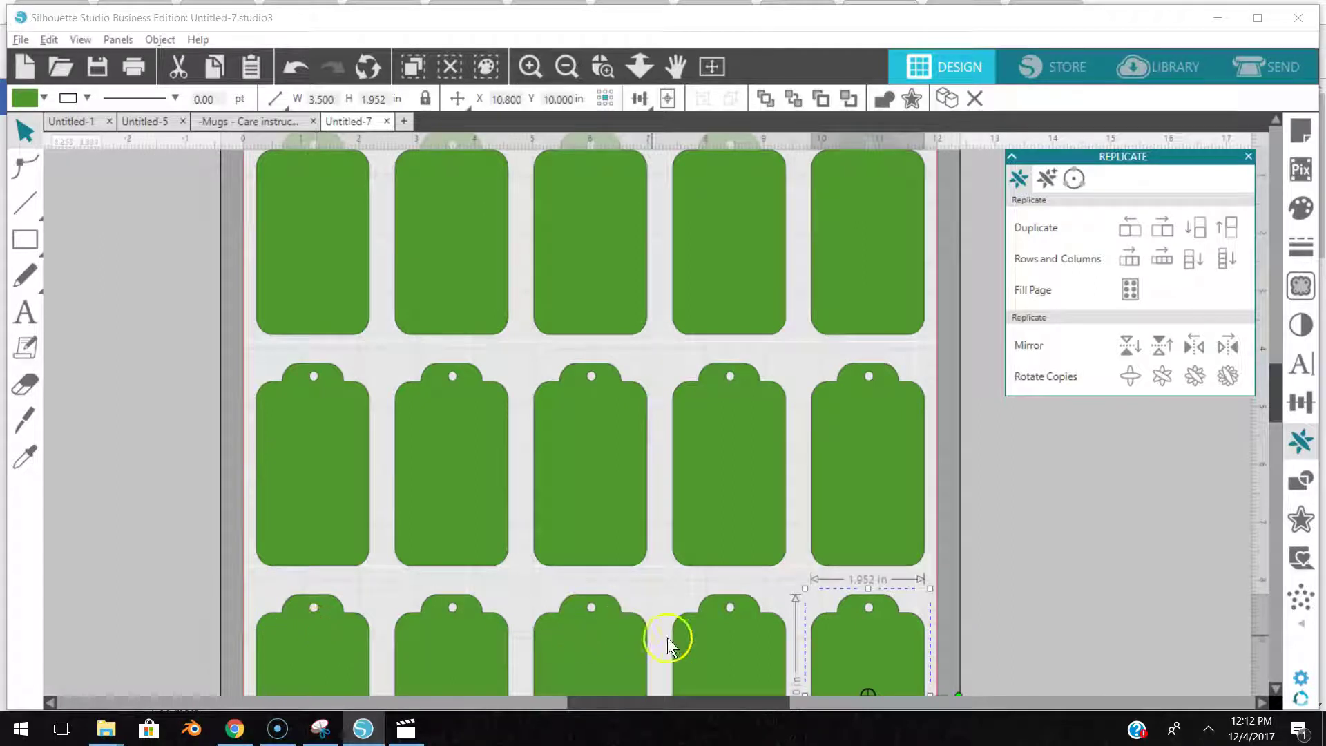
scroll(972, 554, down, 3)
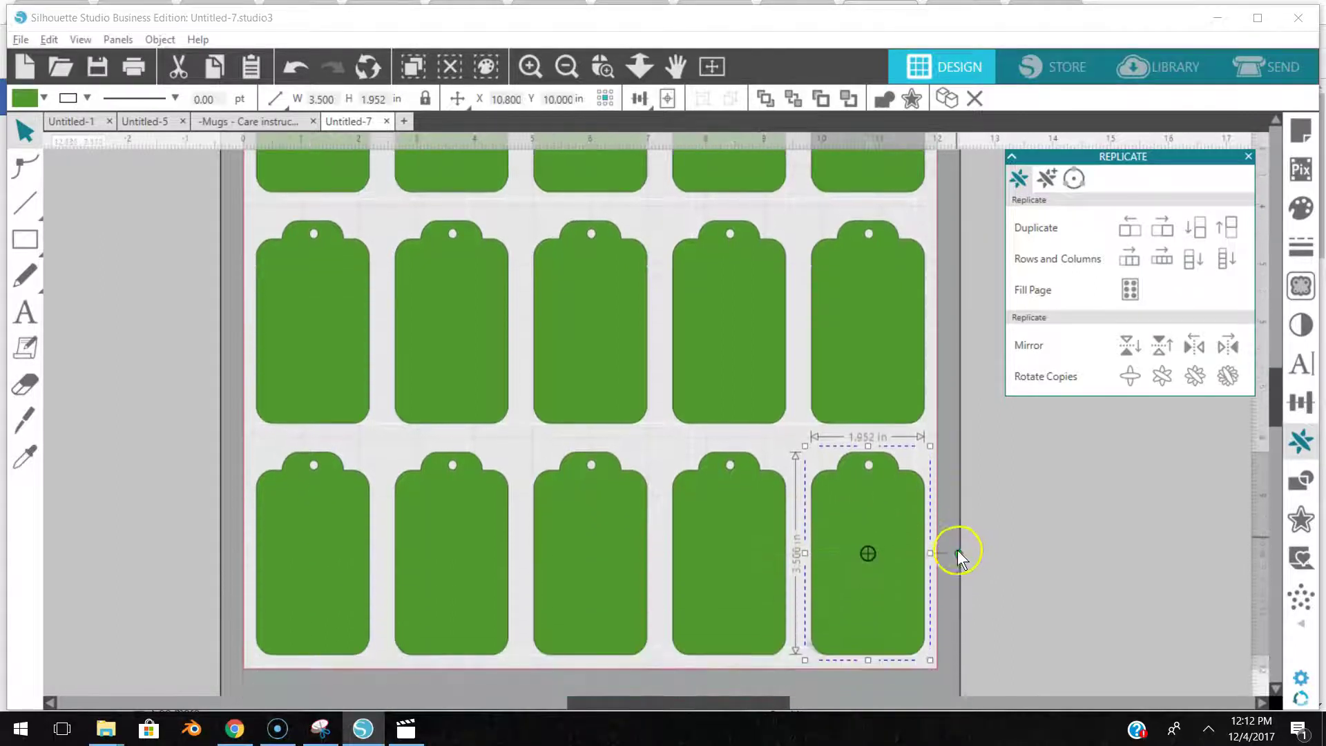
scroll(958, 550, down, 2)
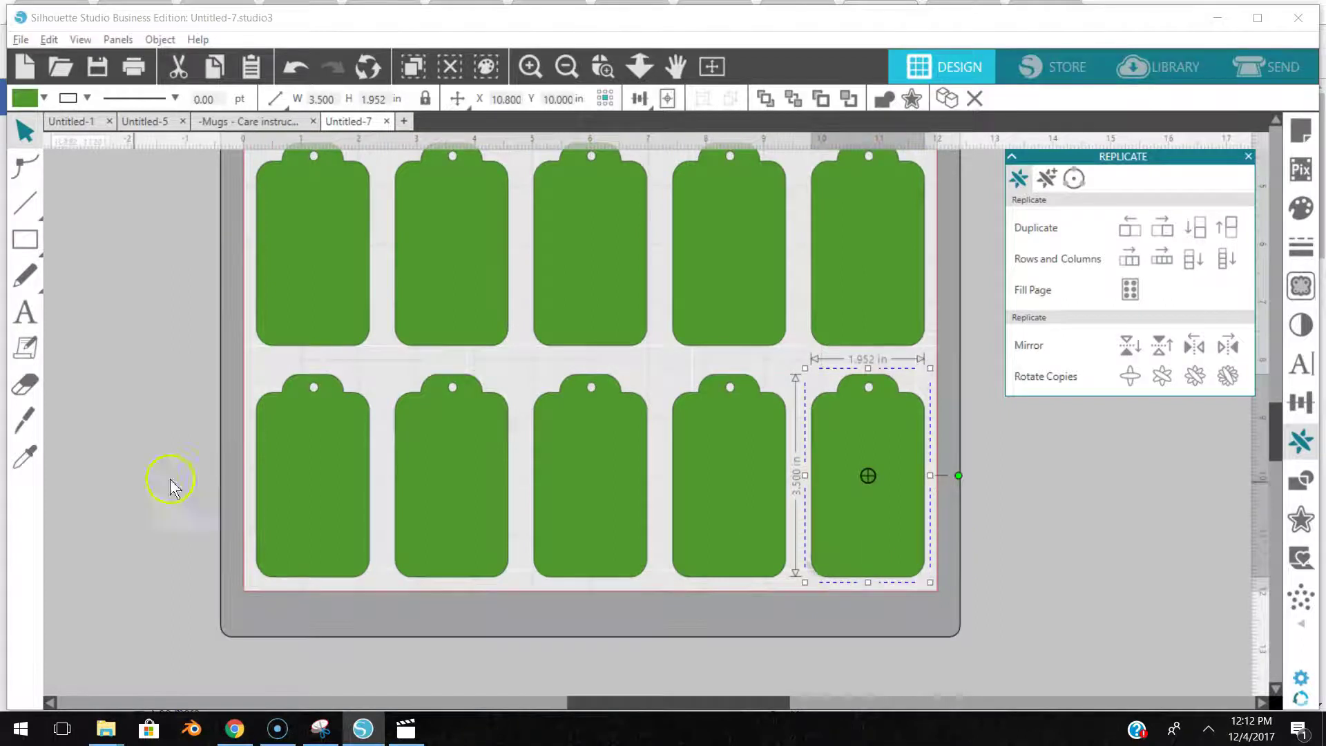
scroll(813, 614, up, 2)
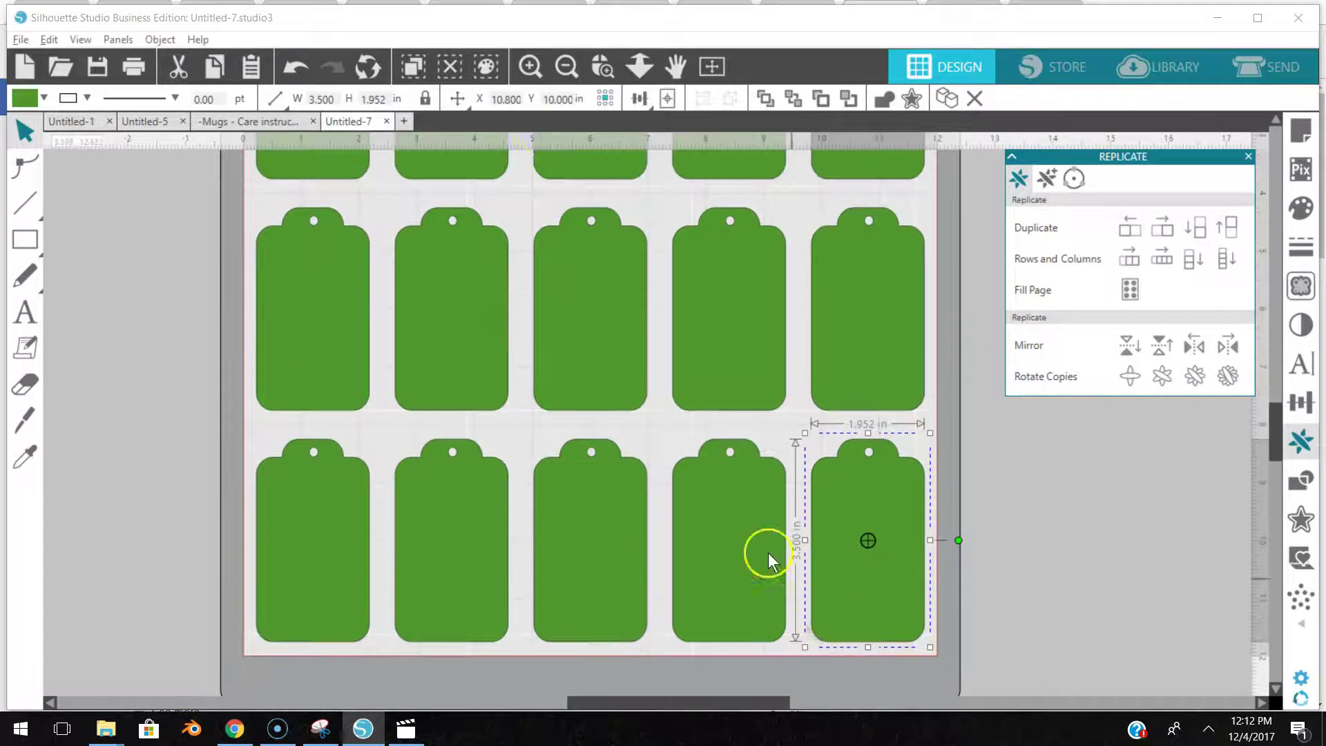
click(563, 69)
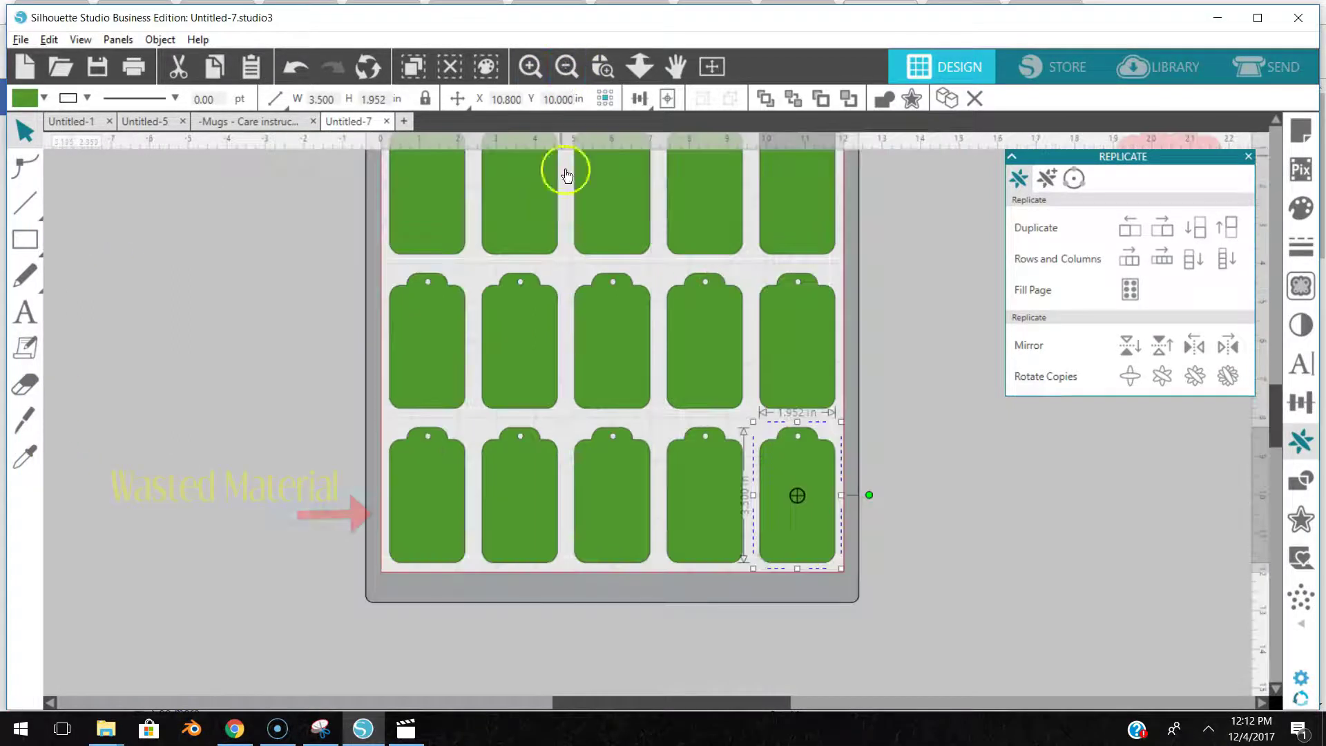
scroll(675, 438, up, 2)
Delete all the tag copies except the one in the mat's upper-left corner, and select that remaining tag.
drag(502, 200, 775, 612)
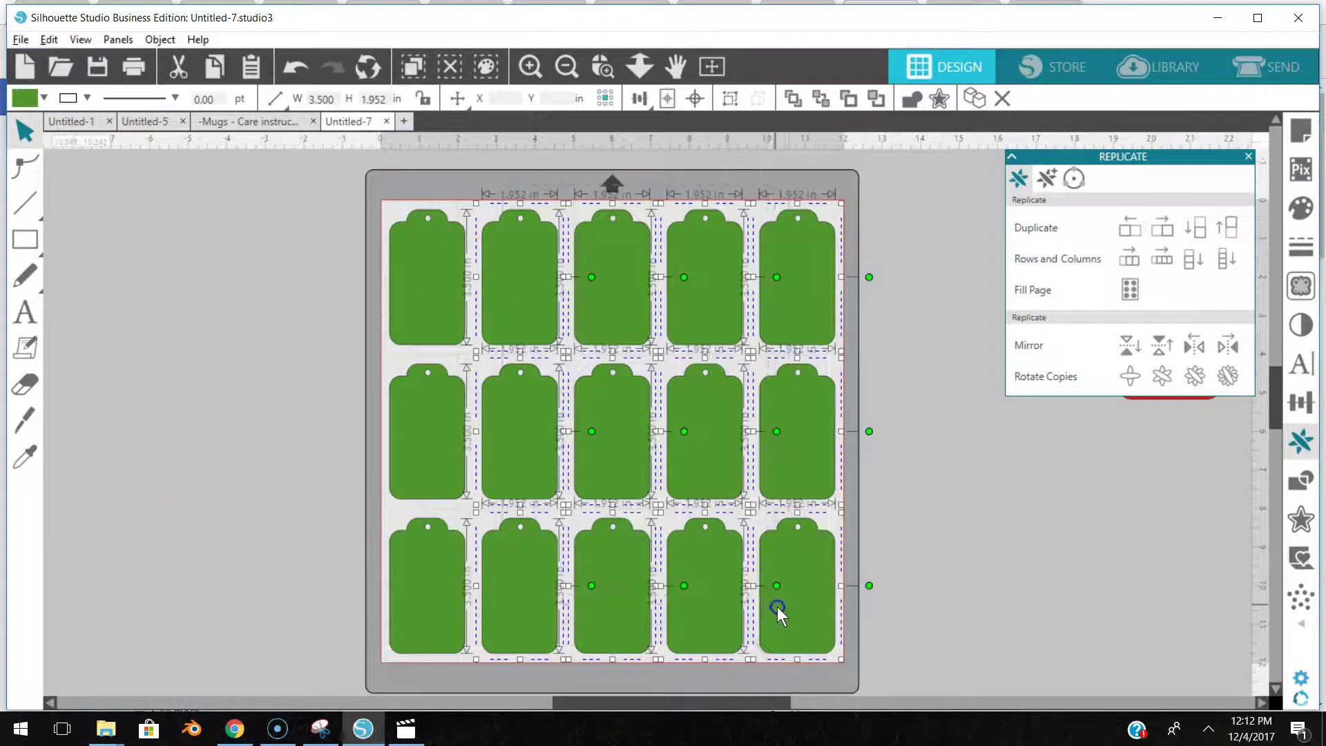
key(Delete)
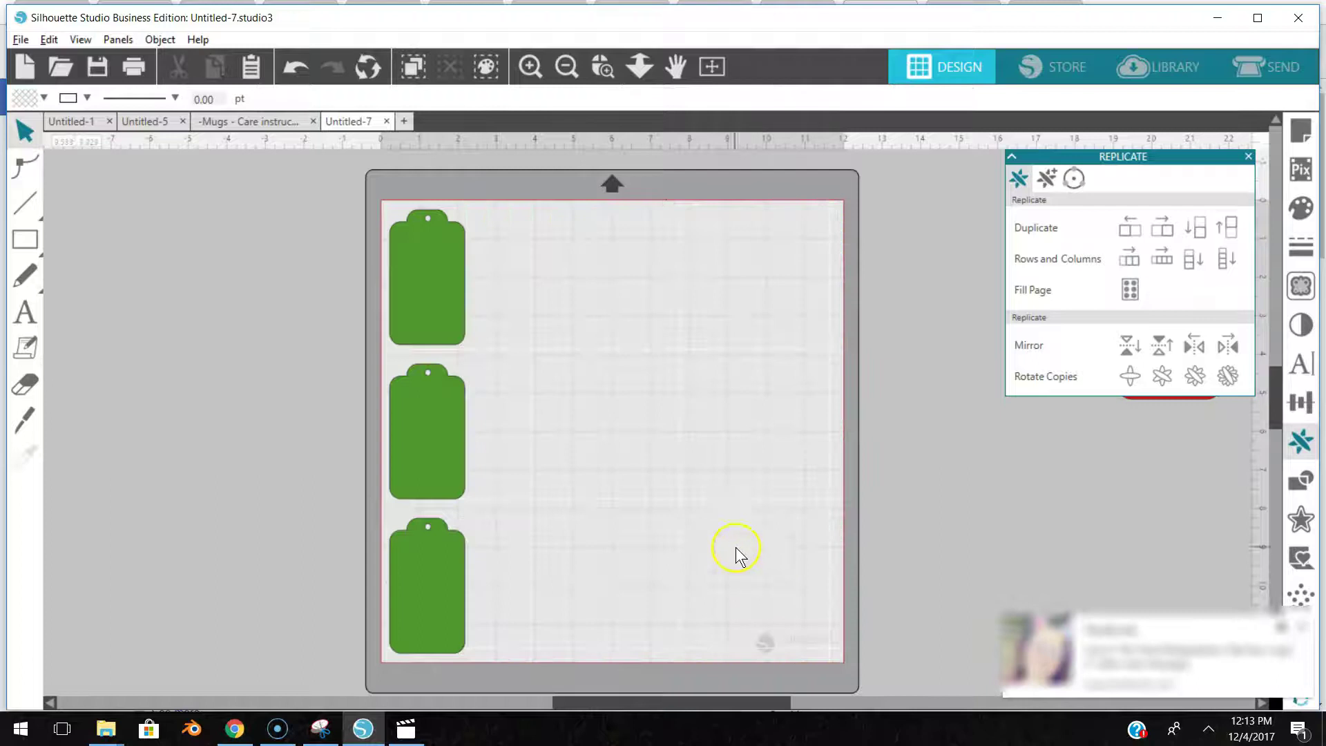
click(1302, 631)
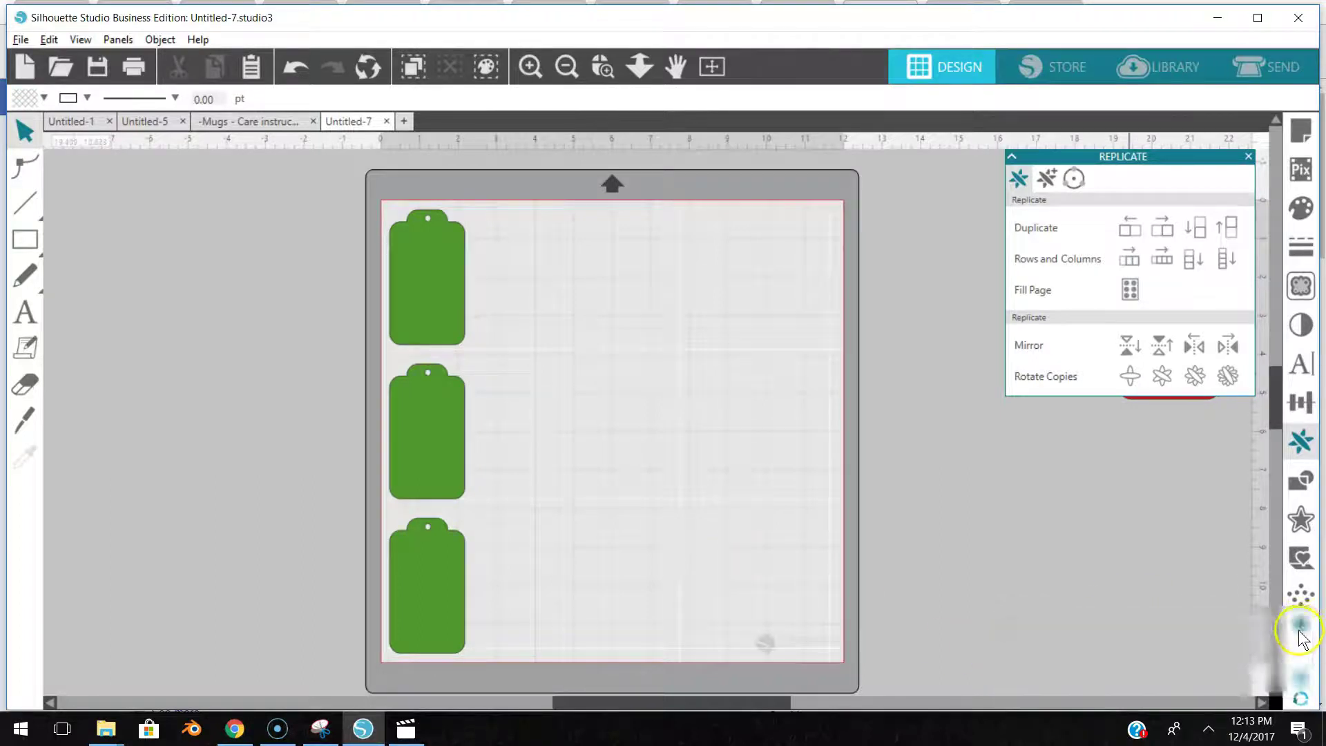
drag(271, 432, 458, 636)
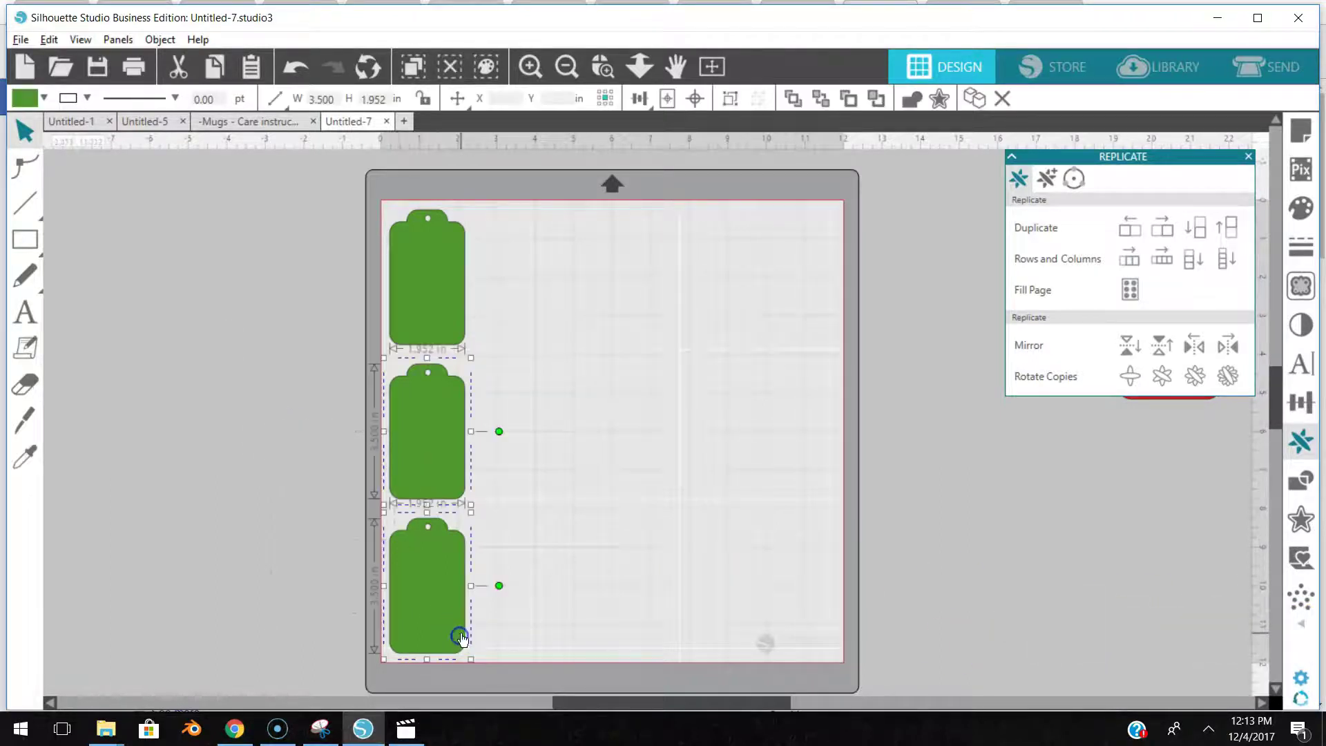
key(Delete)
click(417, 291)
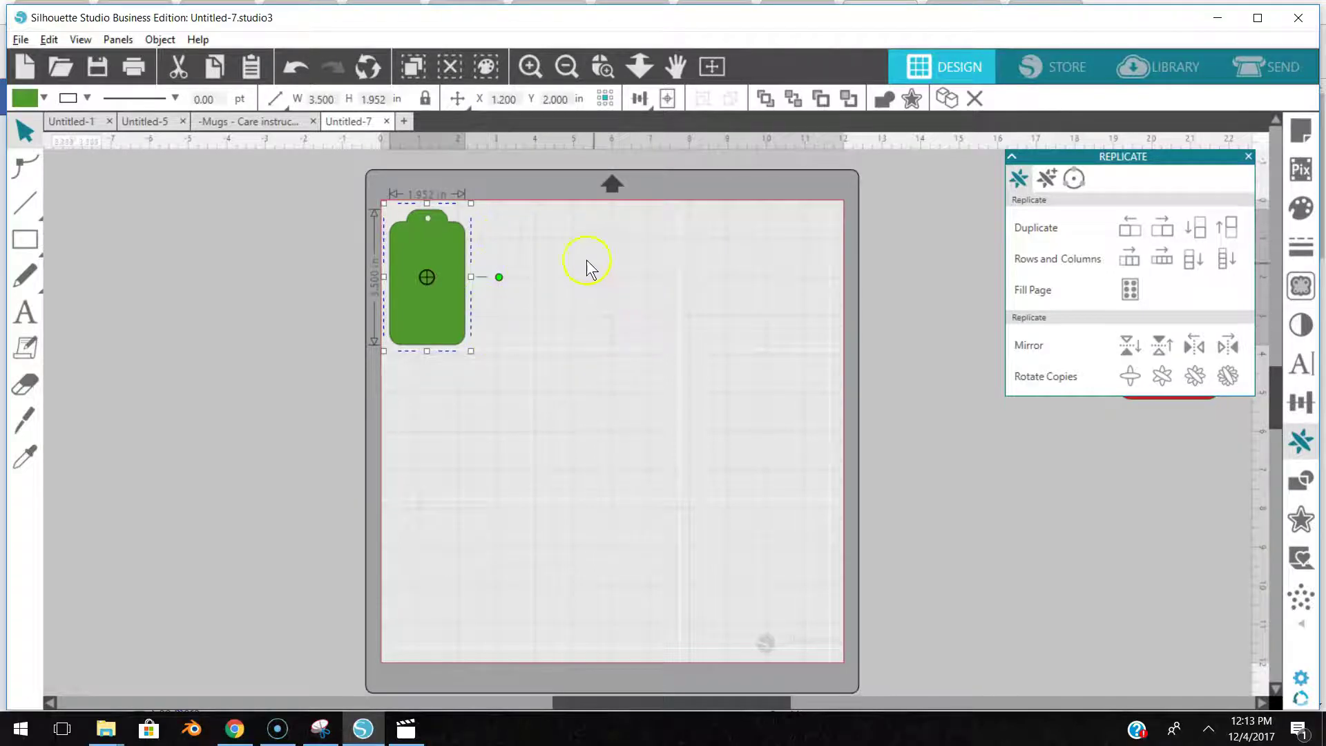
Build a top row of six green tags by replicating a row of four and duplicating rightward twice, and check the cut lines.
click(1162, 268)
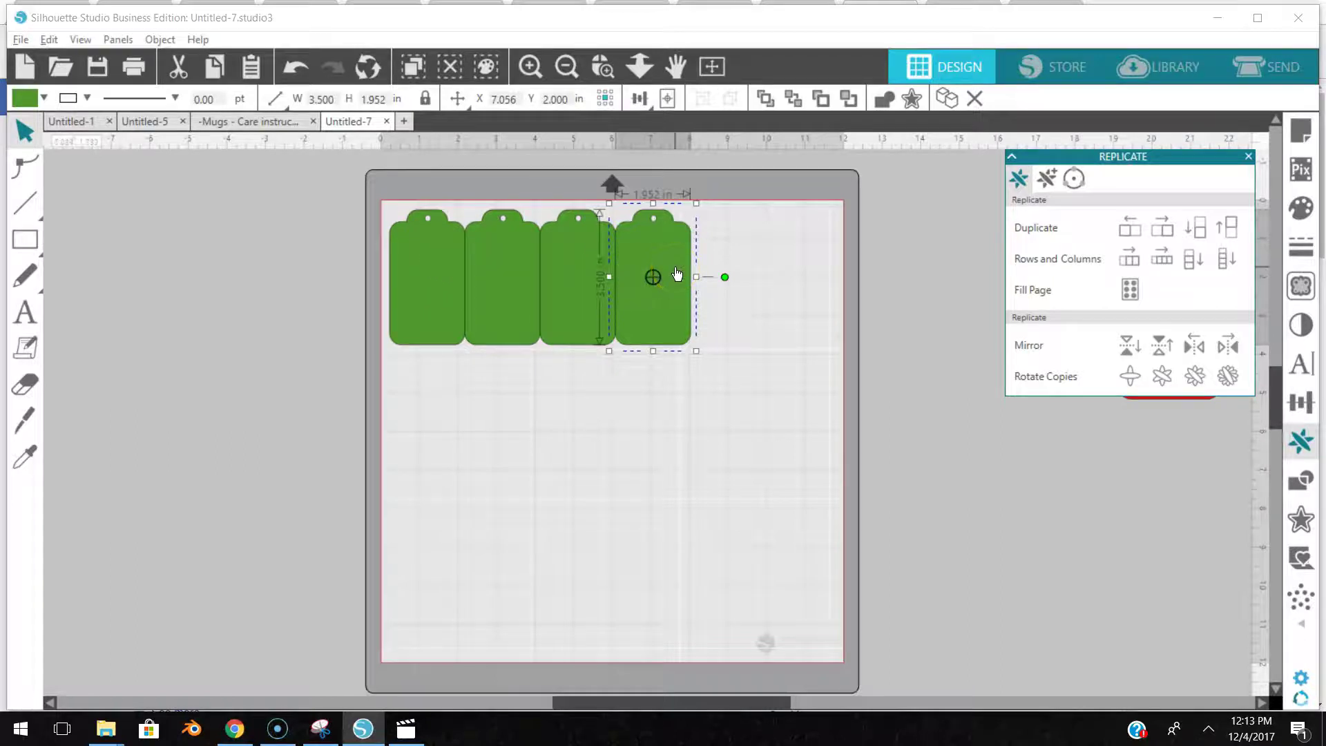
click(719, 273)
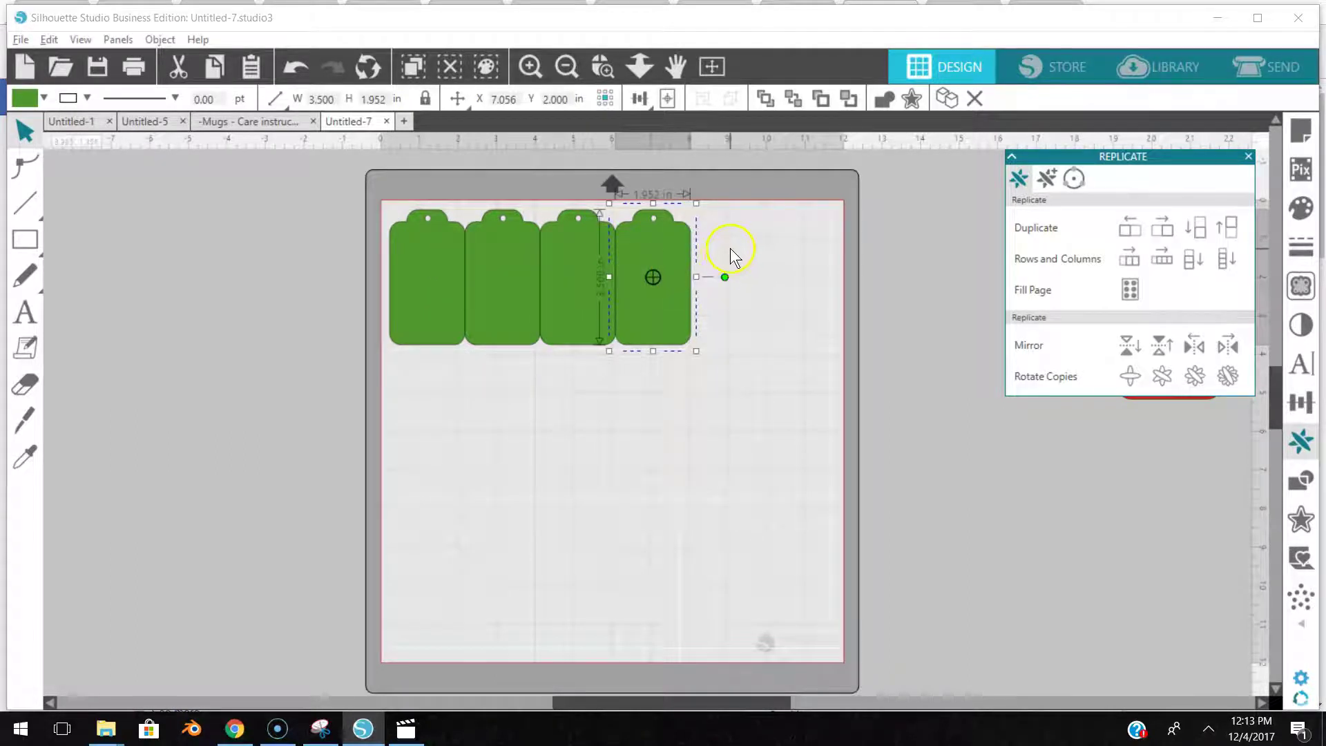
click(665, 404)
click(660, 316)
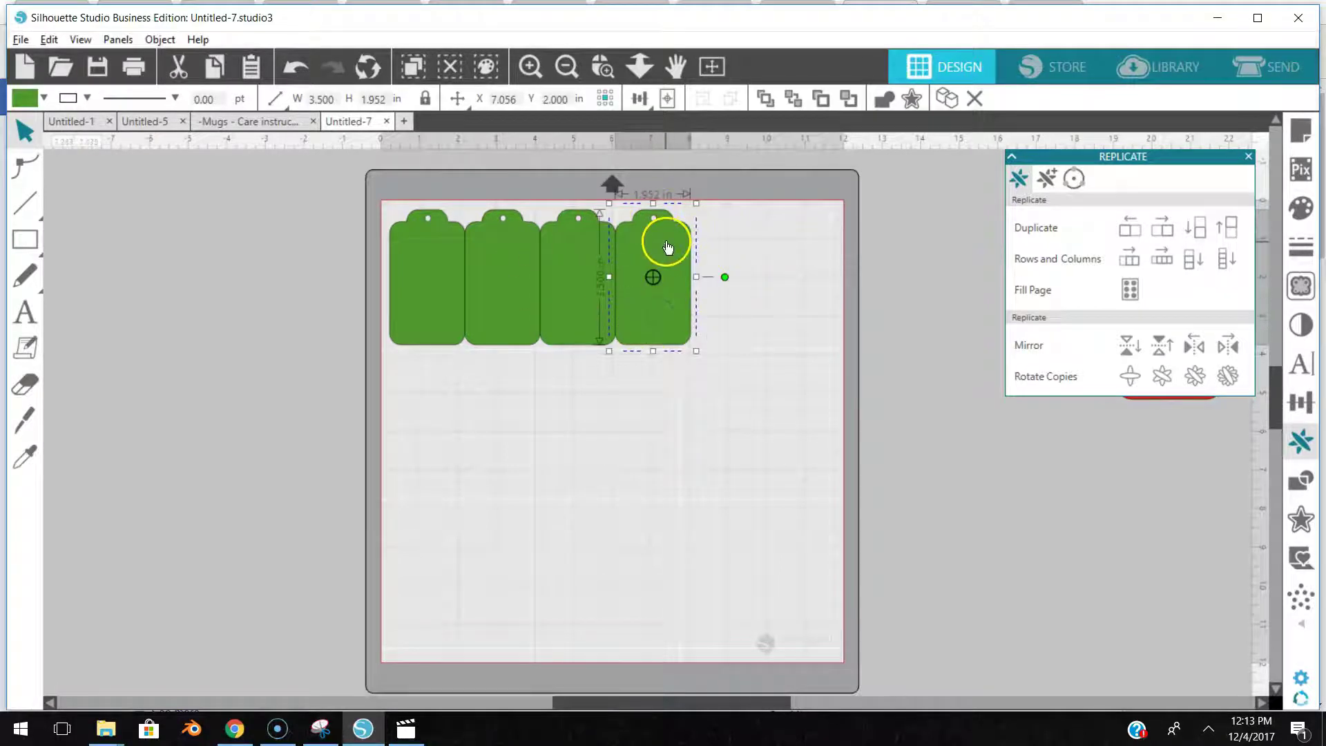
click(1157, 228)
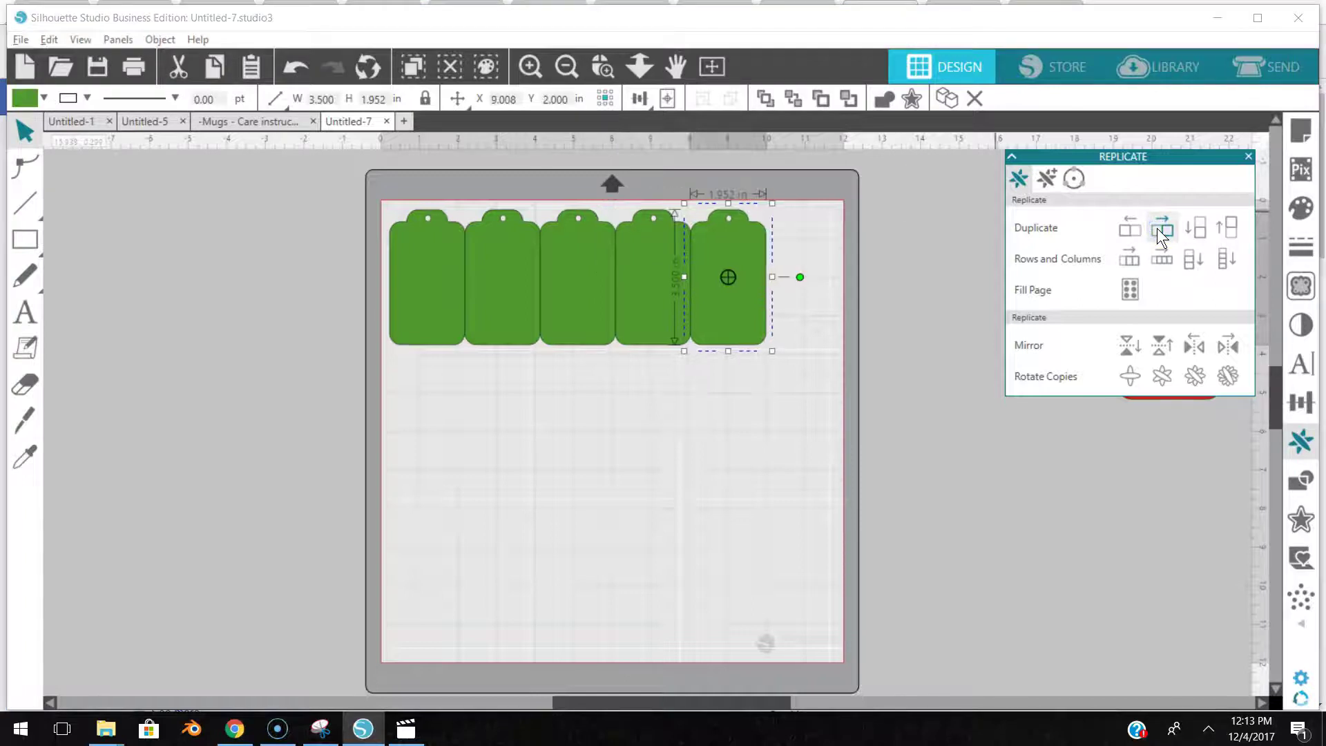
click(1157, 228)
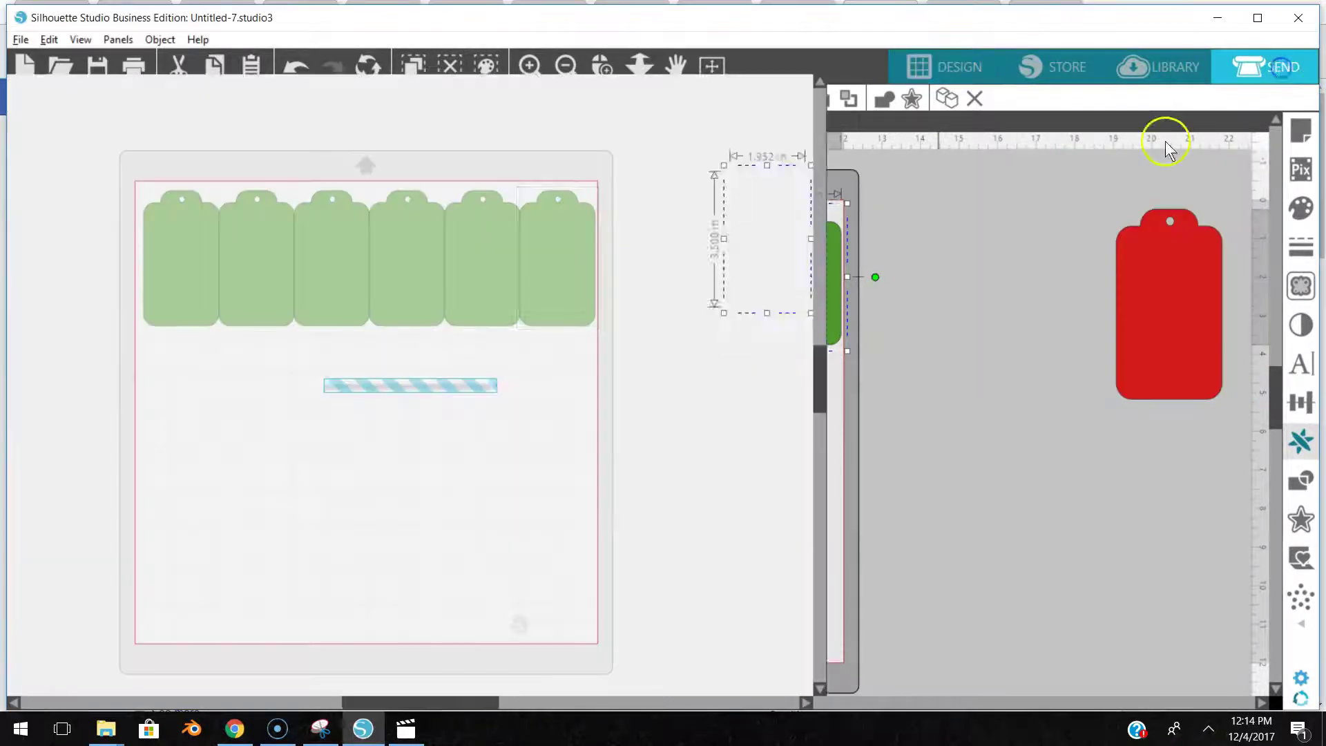
click(607, 382)
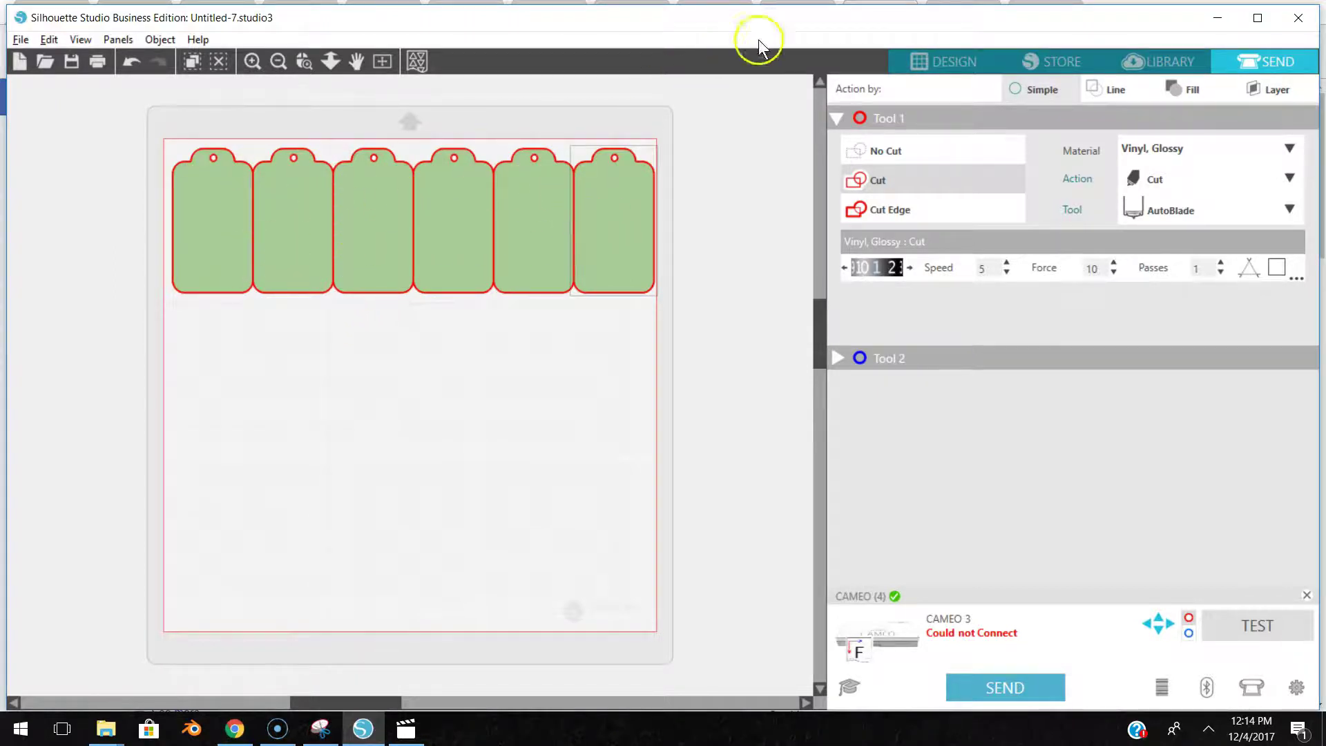
click(945, 64)
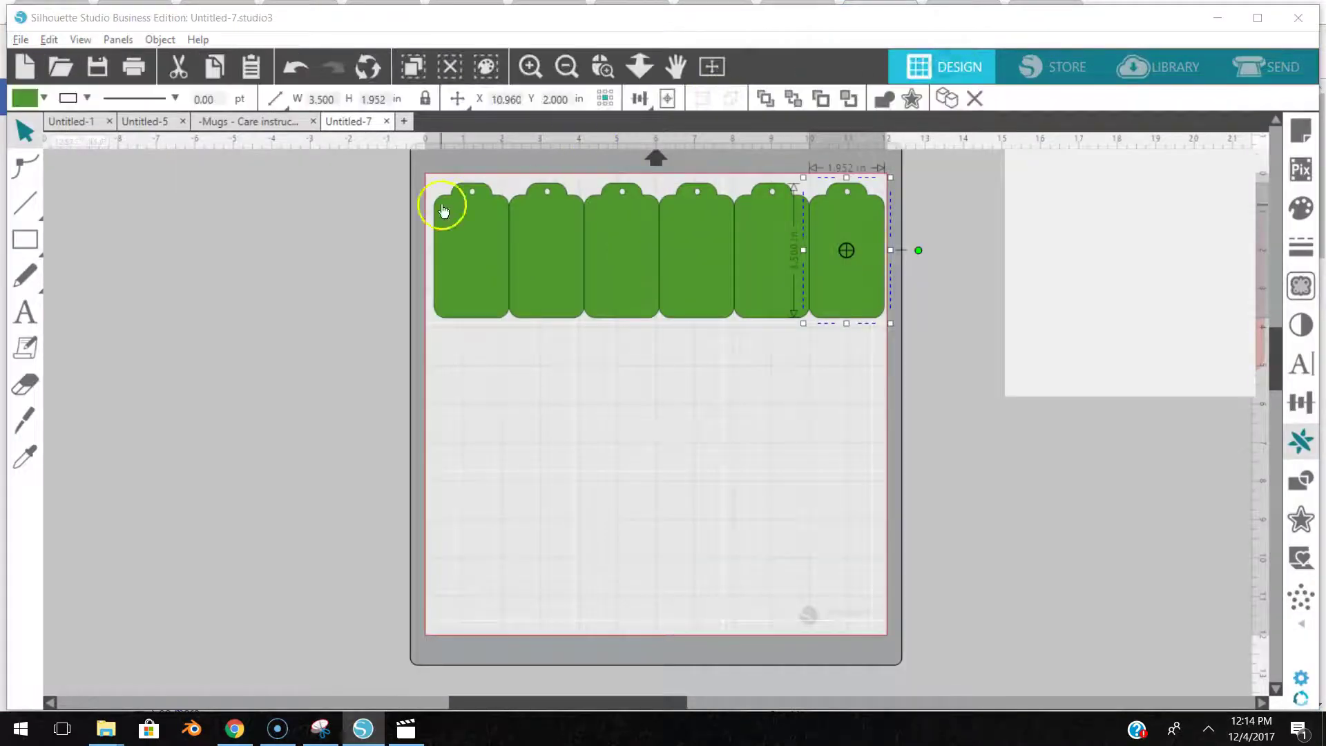
Replicate the row of six green tags downward into three rows and inspect the shared cut lines in the cut preview.
drag(348, 227, 839, 278)
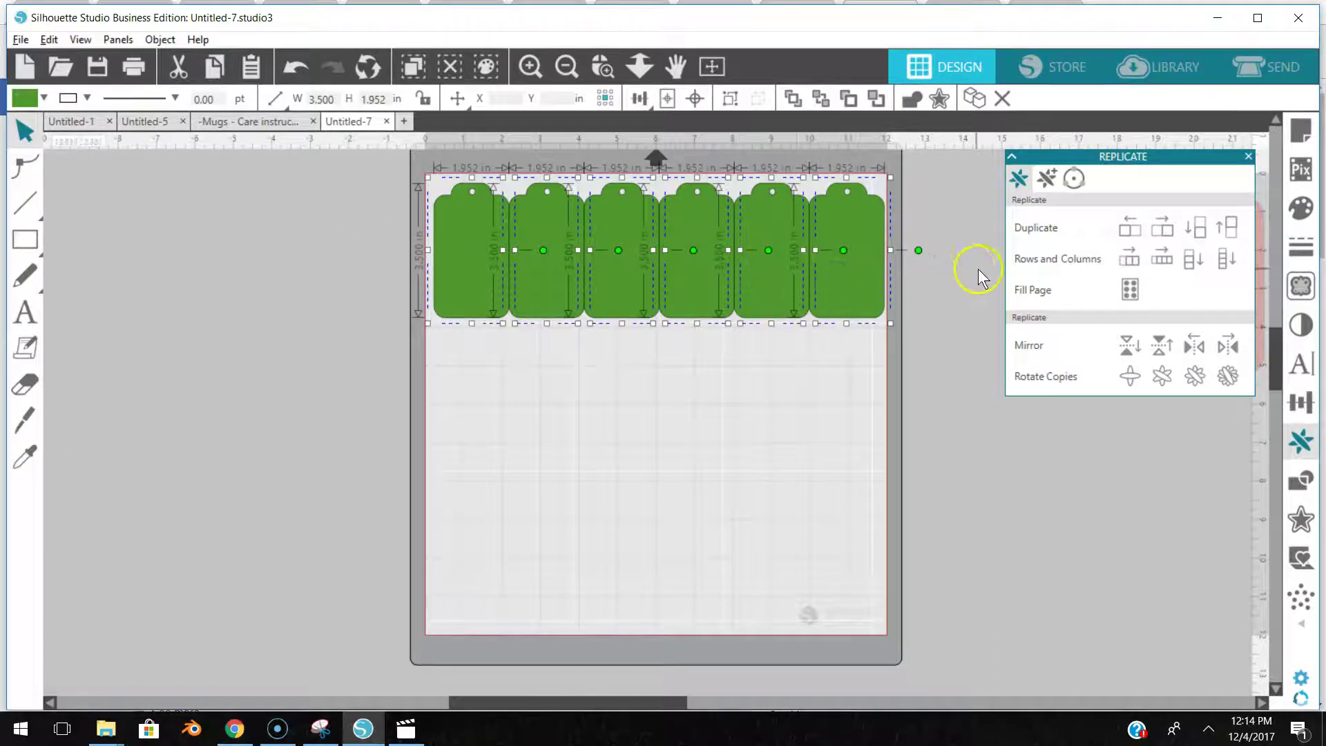
click(1195, 266)
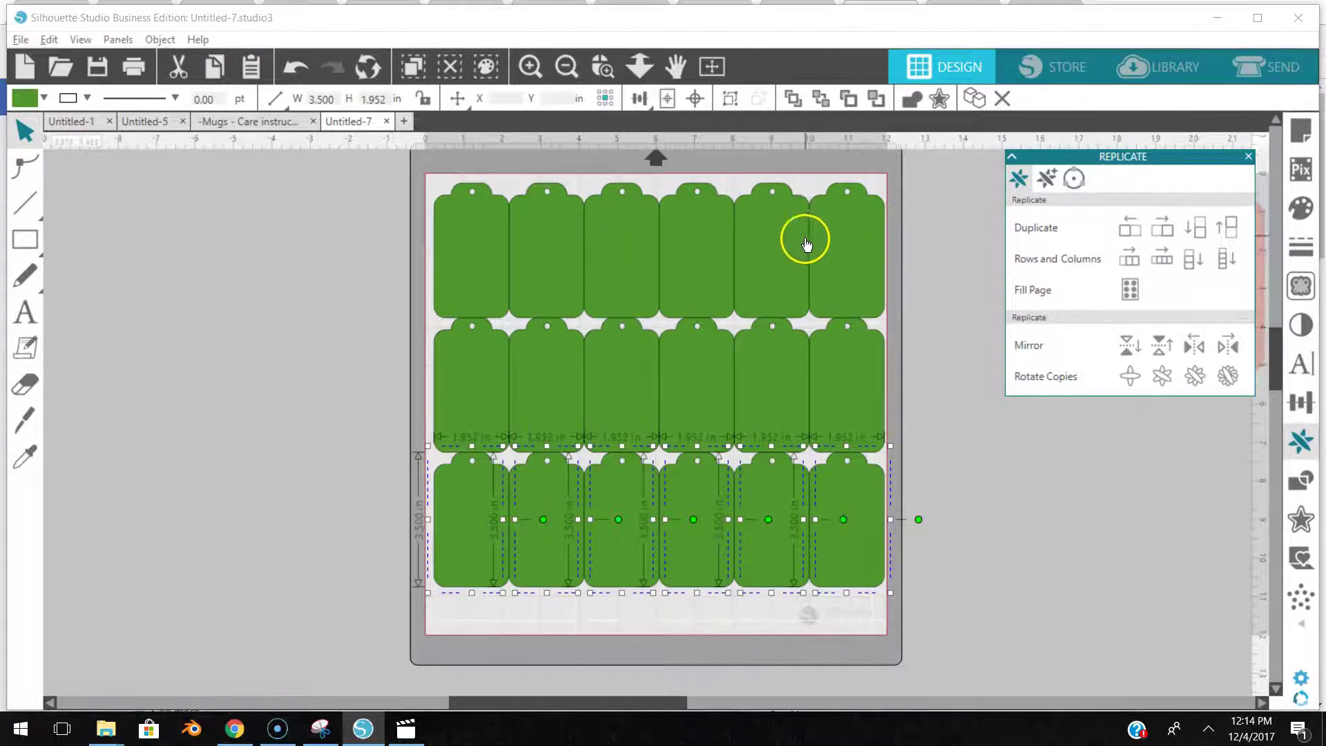
click(973, 608)
click(893, 579)
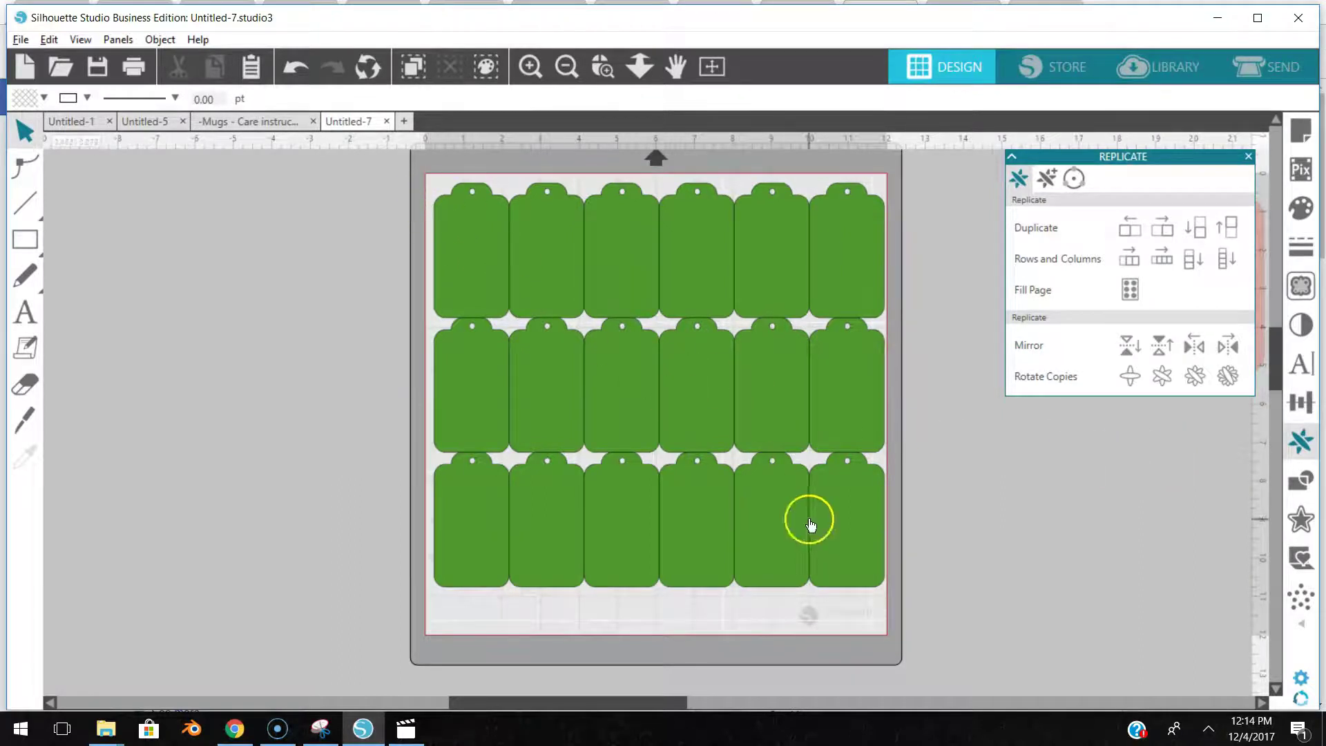
click(1271, 68)
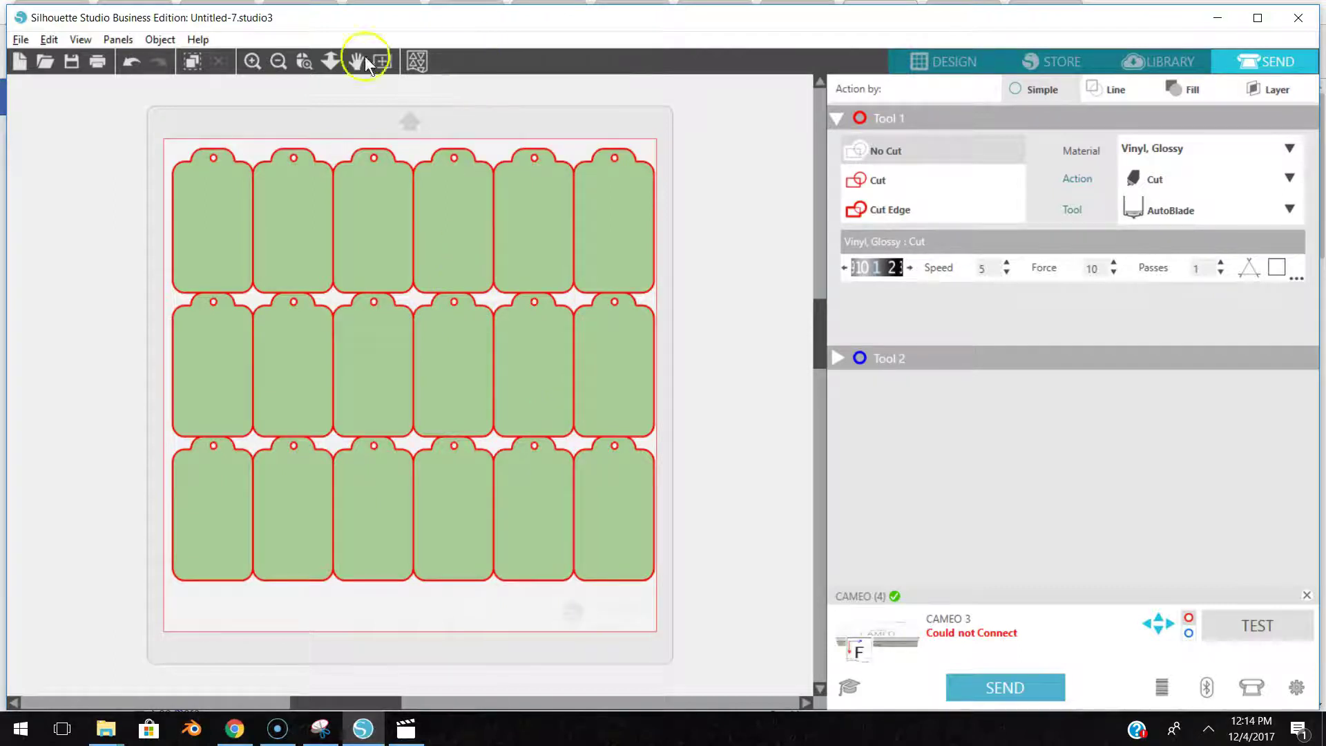
click(252, 63)
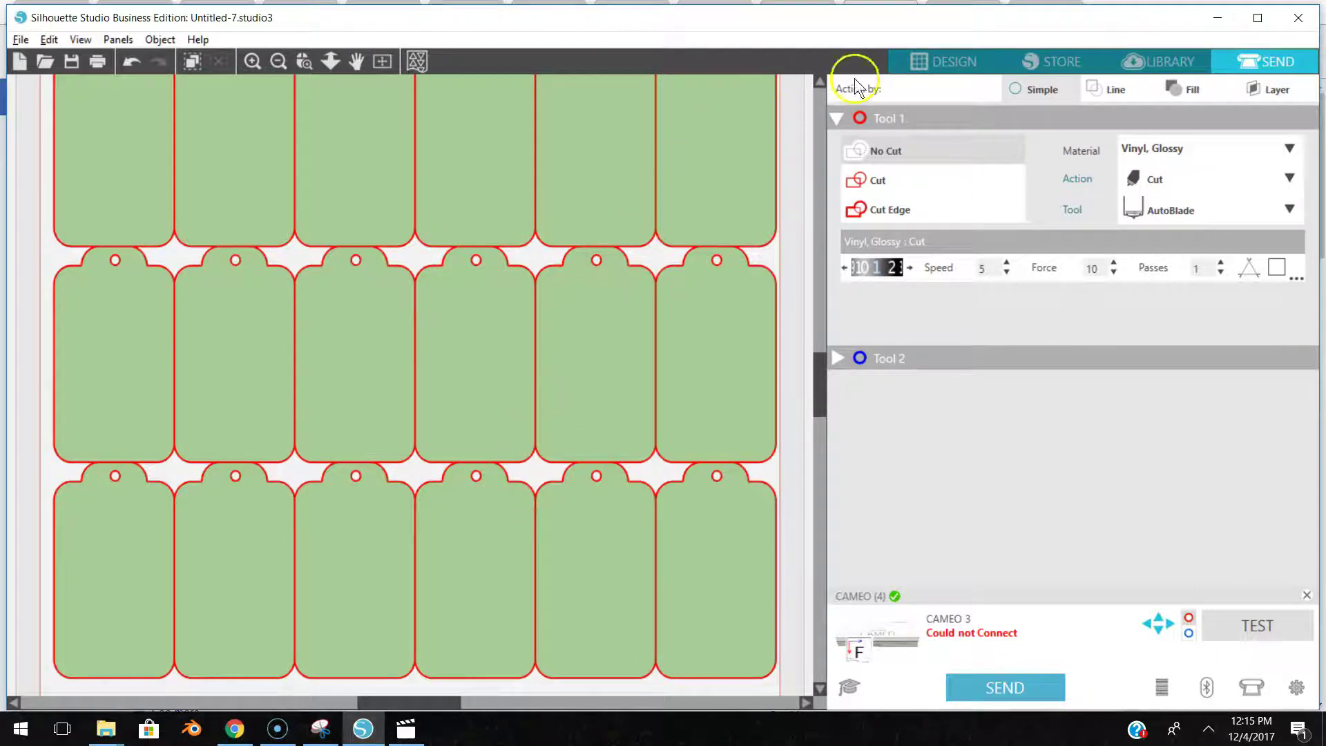
click(943, 63)
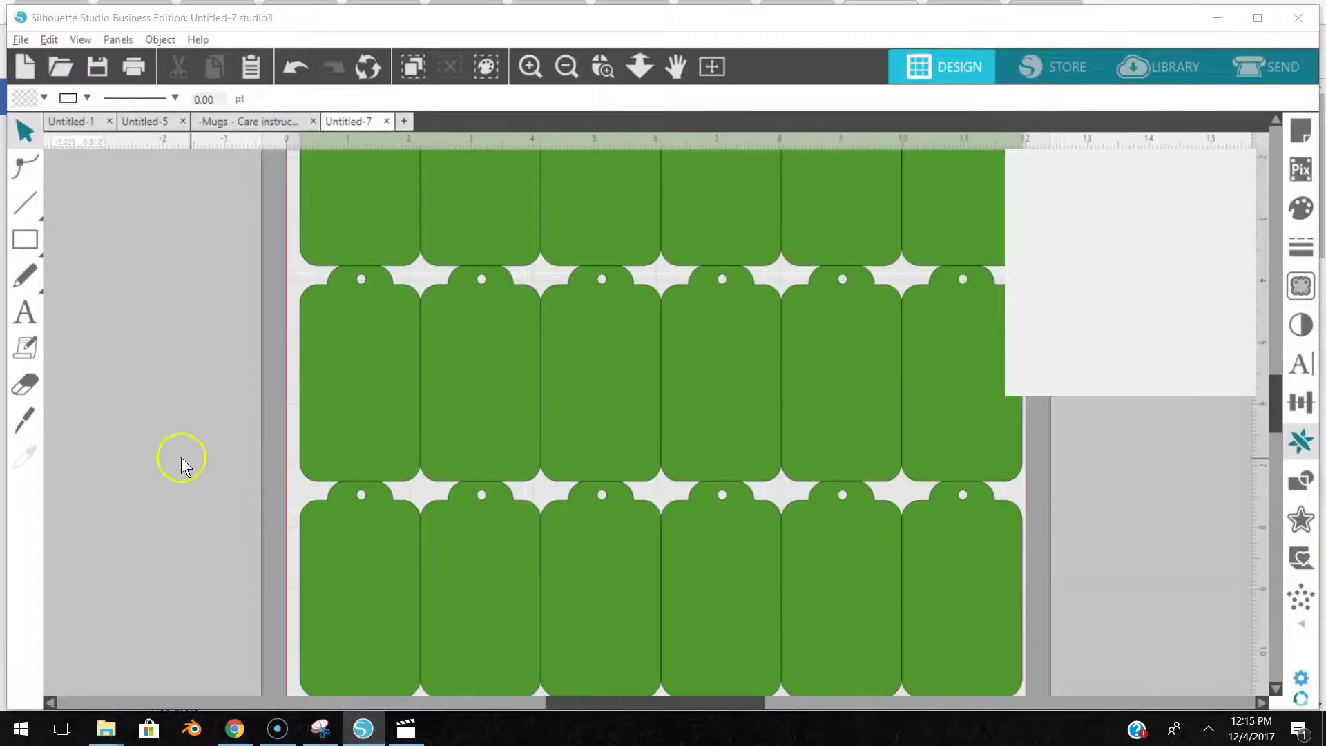
Shift the last tag of the bottom row to X 10.918, Y 8.958 in and inspect its overlap in the cut preview.
click(131, 450)
click(983, 643)
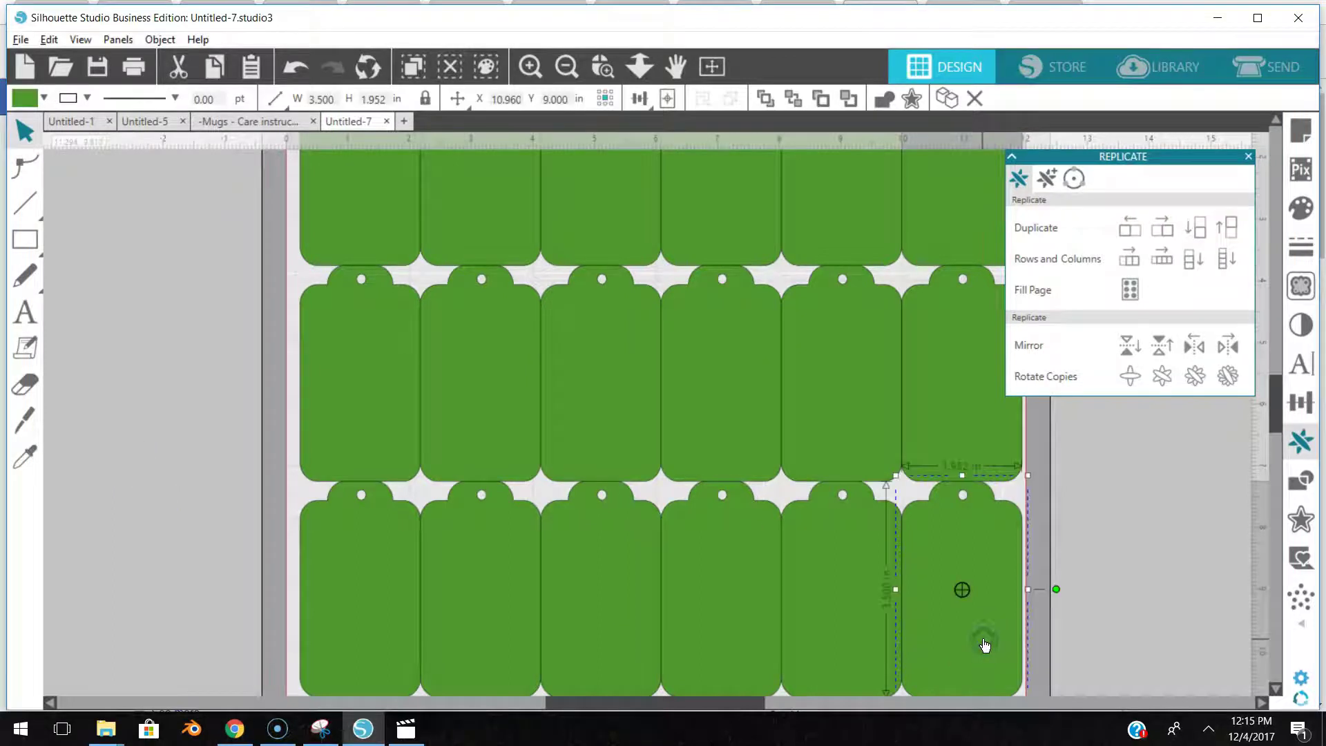
drag(985, 645, 984, 643)
key(Left)
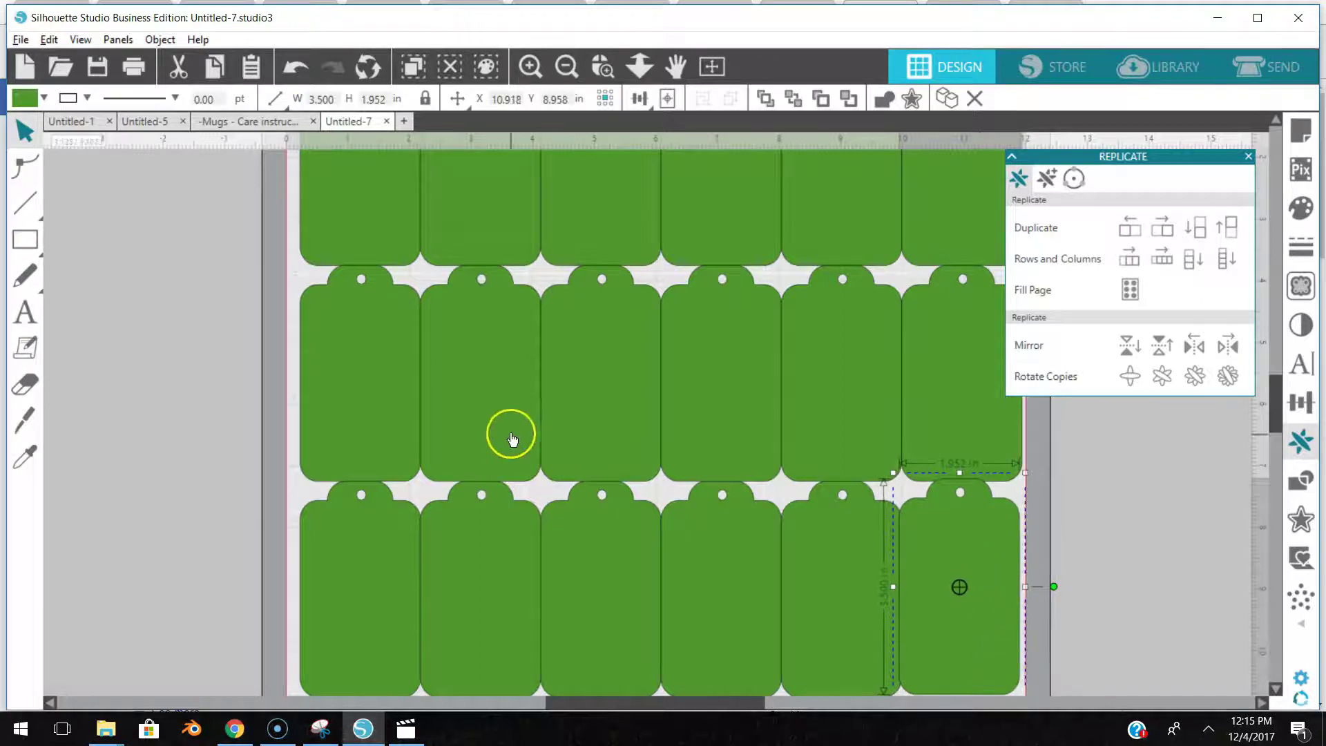
click(563, 65)
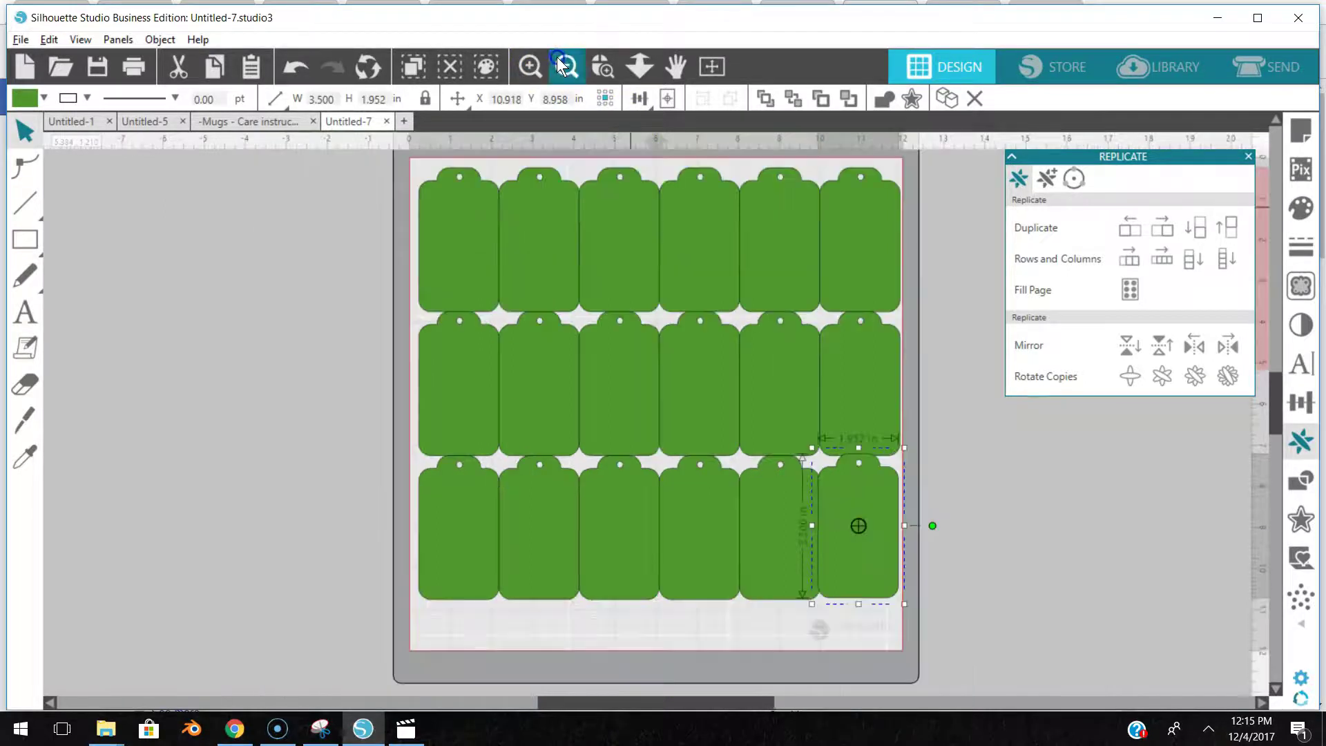
click(1018, 590)
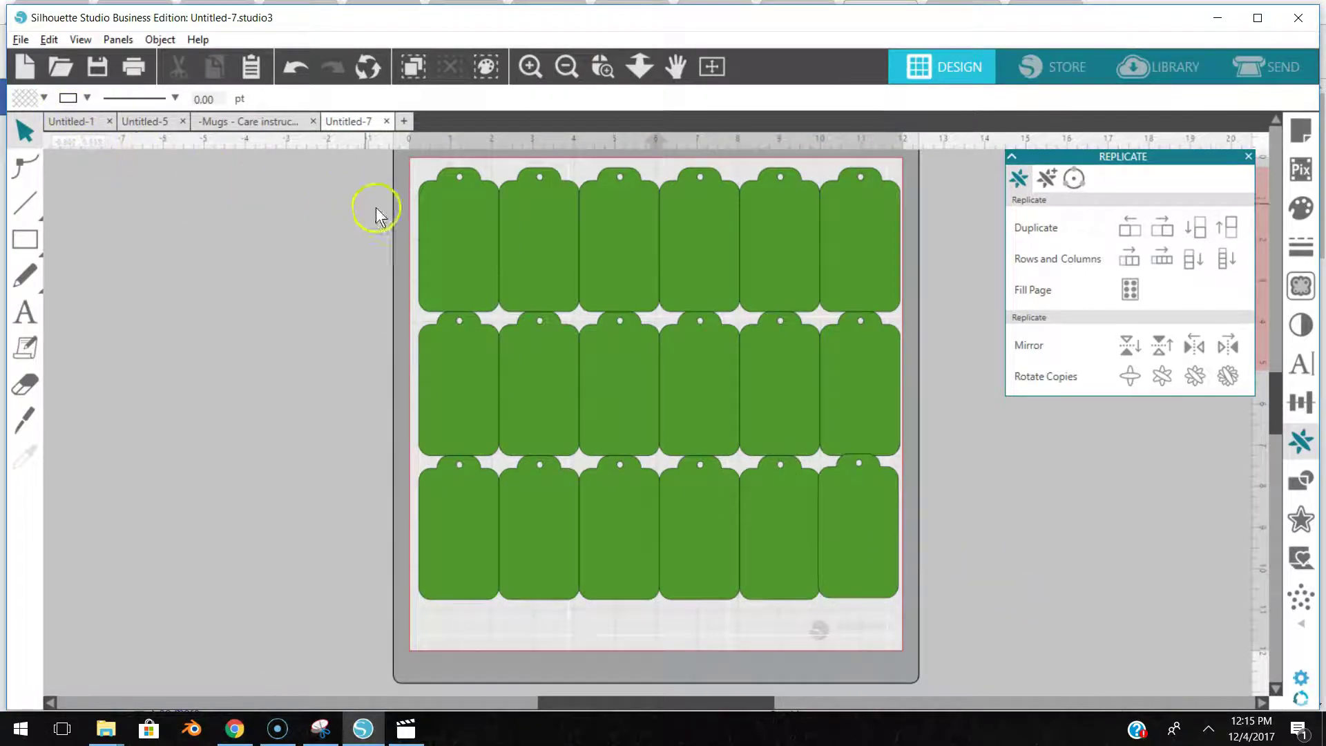
drag(399, 222, 814, 625)
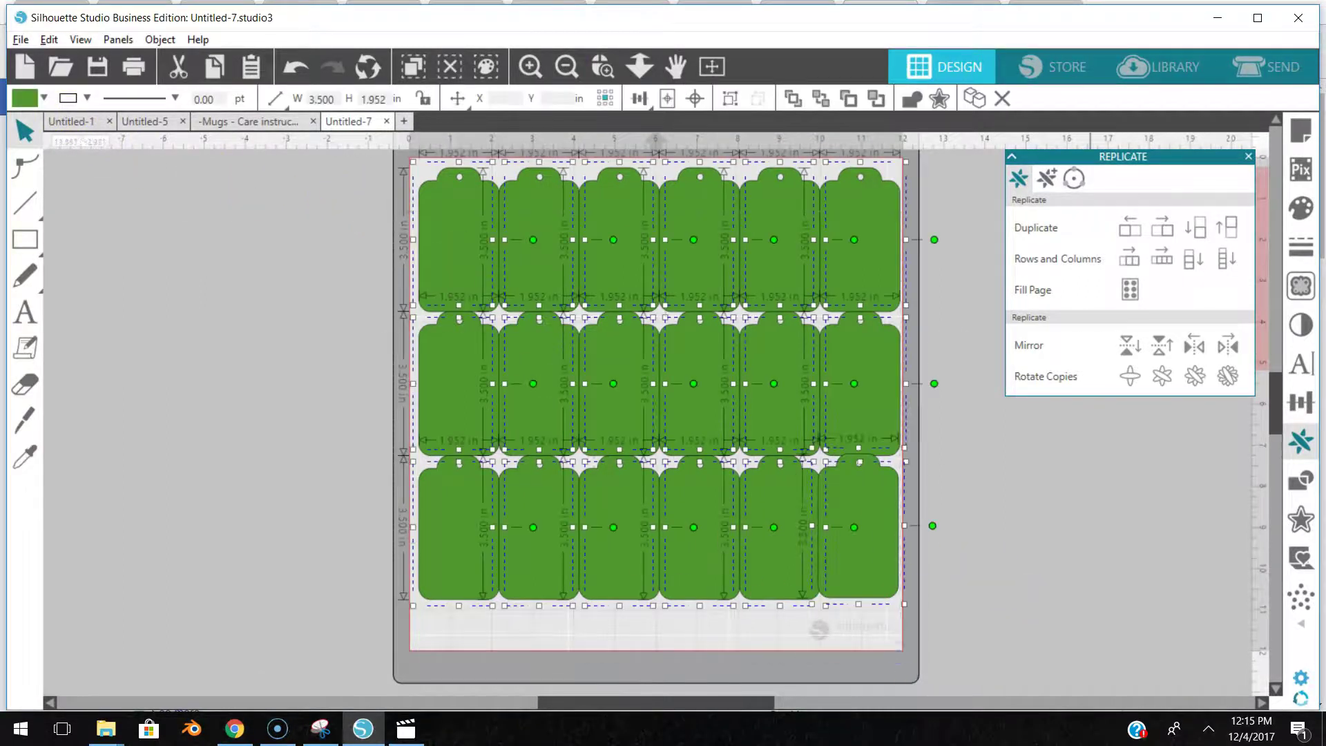
click(1237, 73)
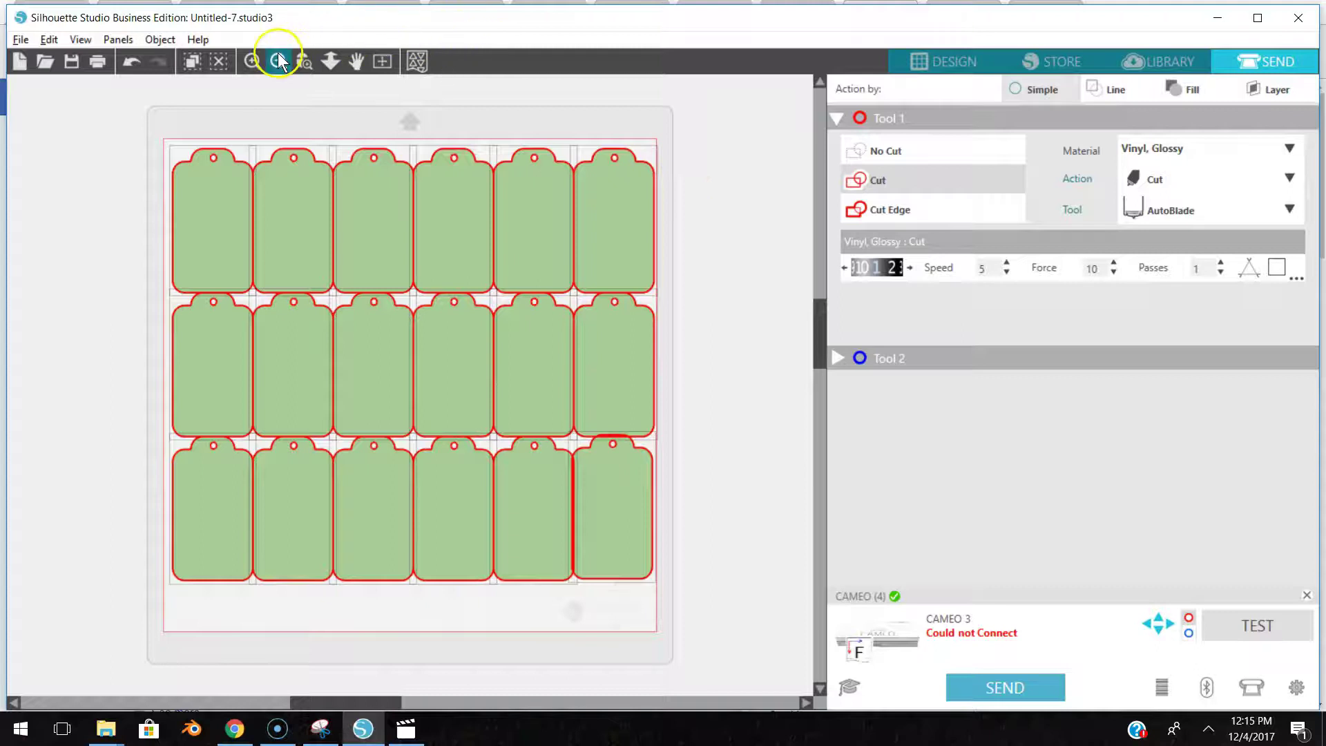
click(250, 61)
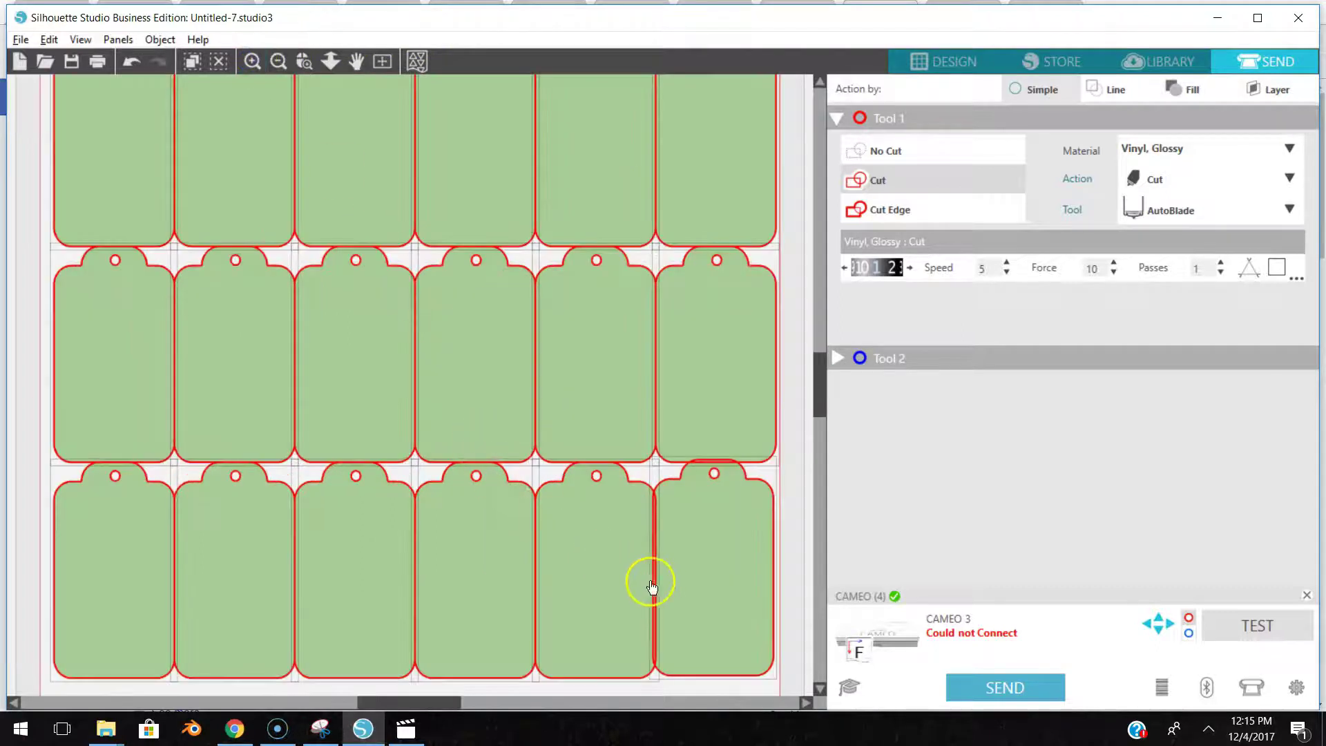
click(708, 477)
click(706, 538)
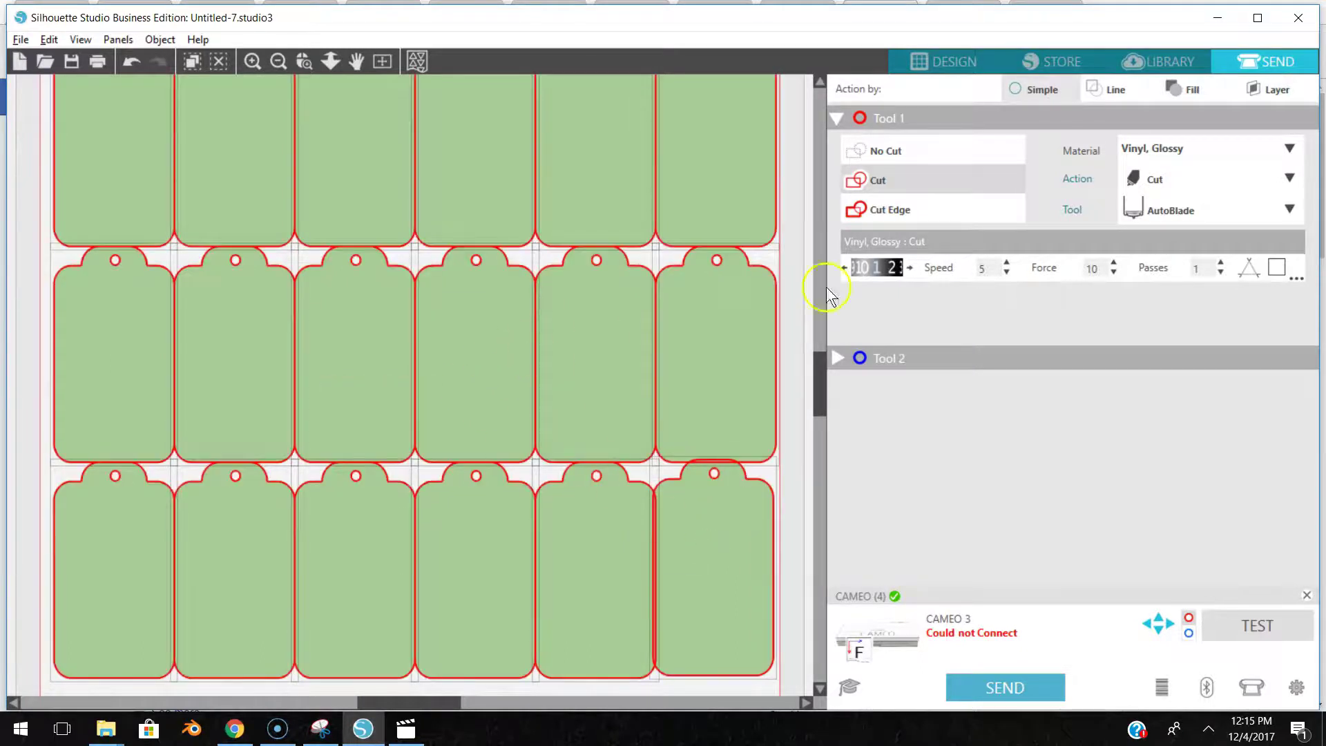
click(947, 55)
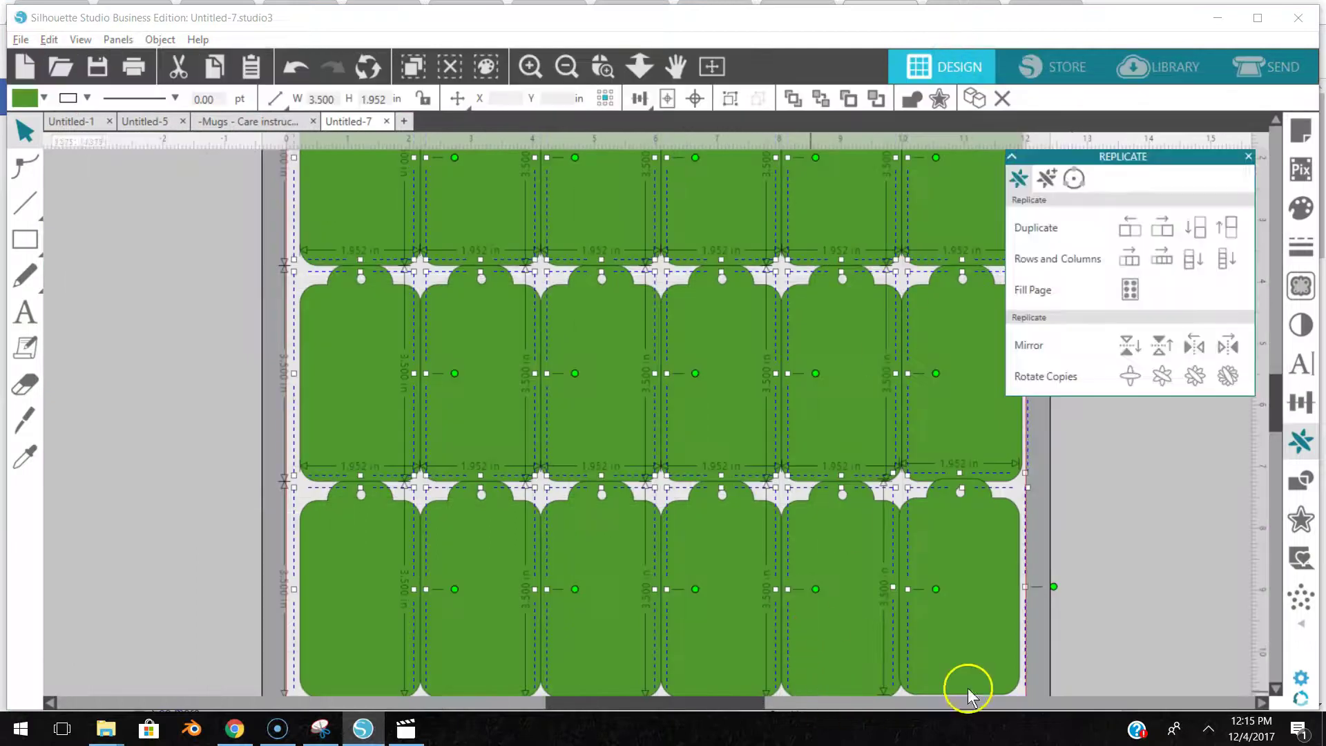
Nudge the last tag of the bottom row further up and left to X 10.764, Y 8.818 in and check its cut lines.
click(1163, 600)
click(965, 601)
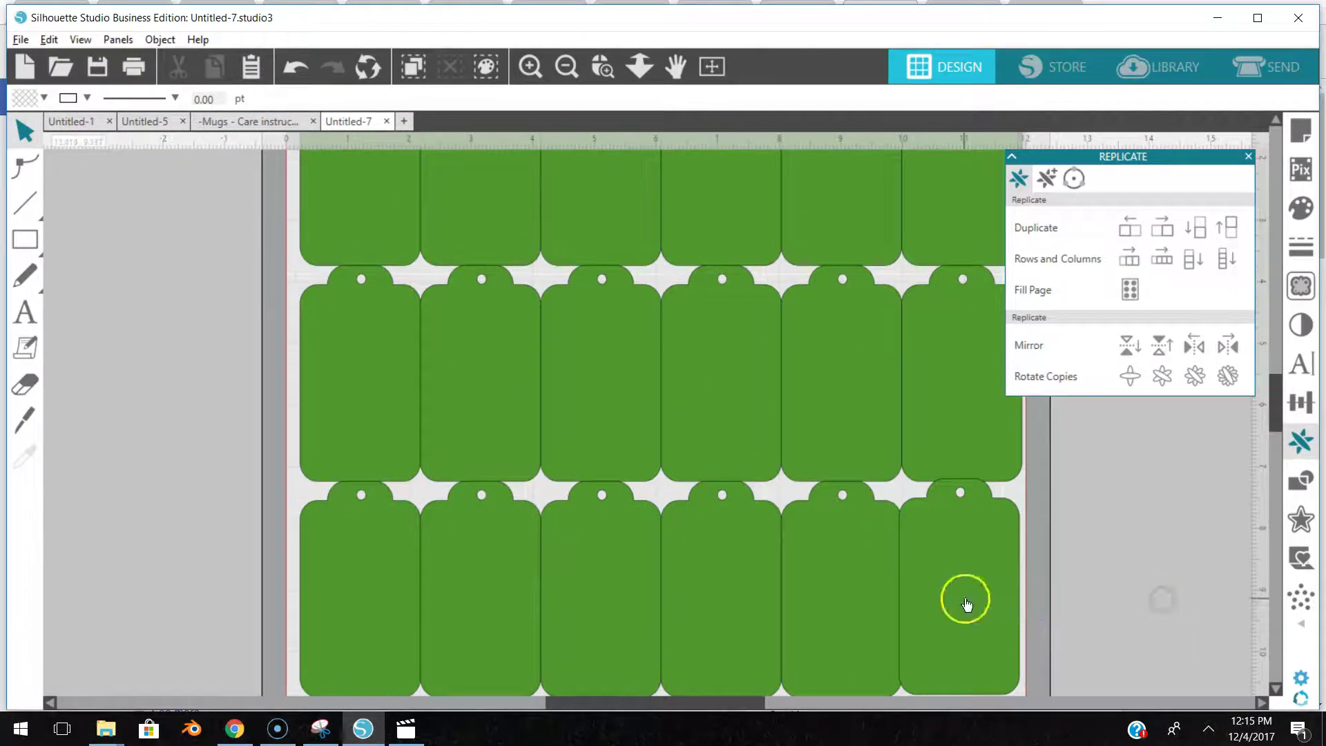
key(Up)
key(Up)
key(Up)
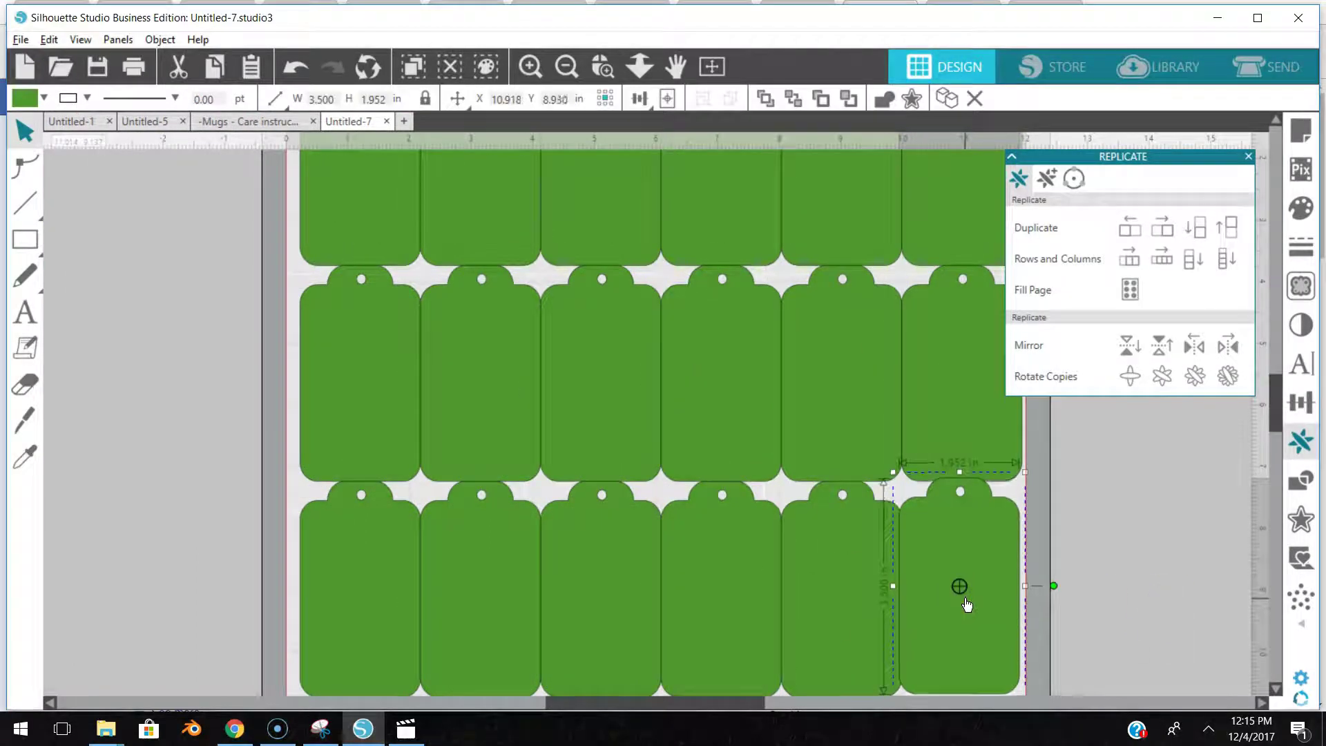
key(Left)
key(Left)
key(Left)
key(Left)
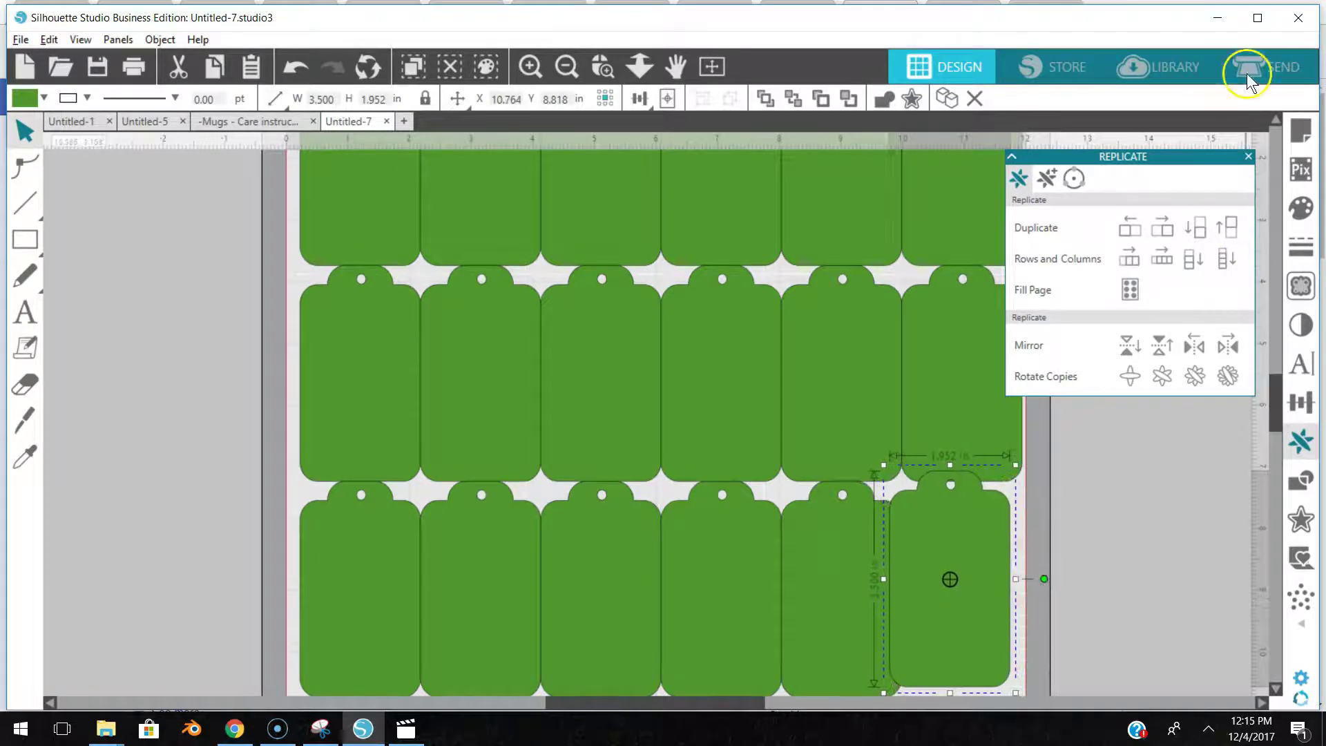
click(1272, 69)
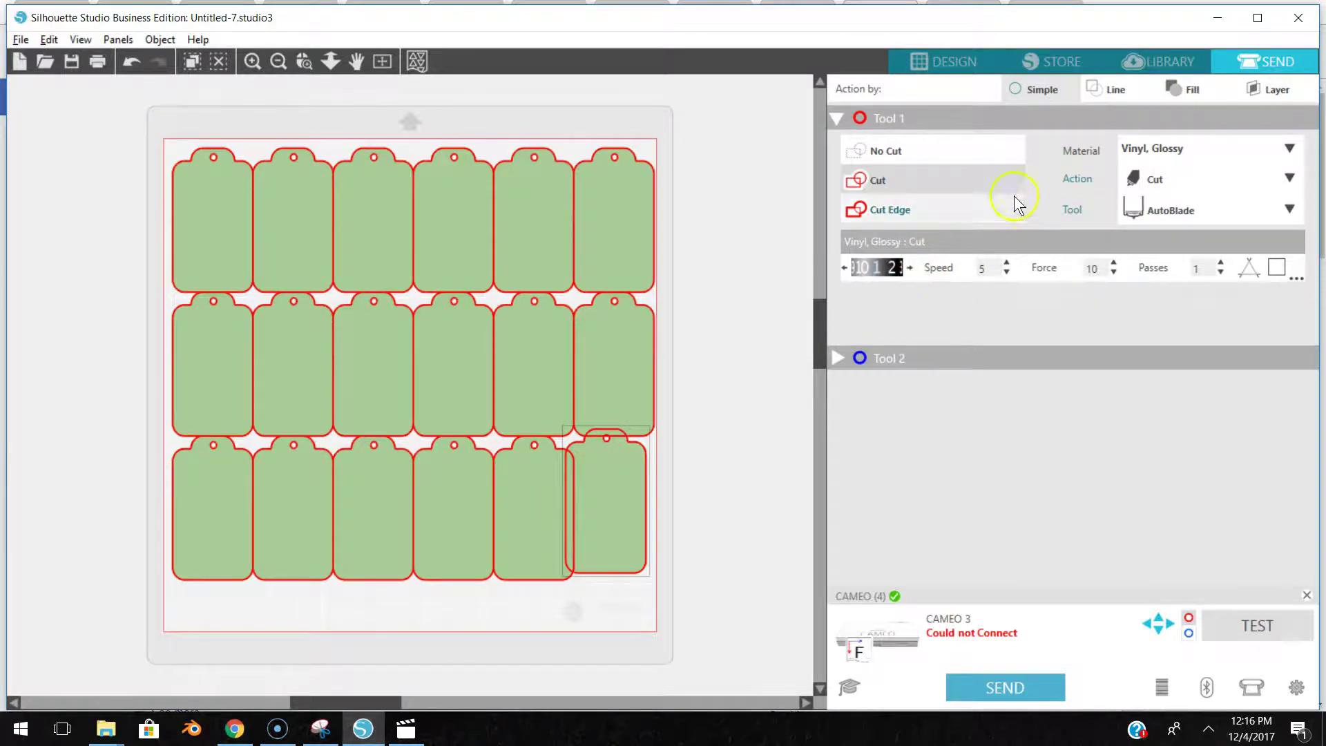
click(950, 60)
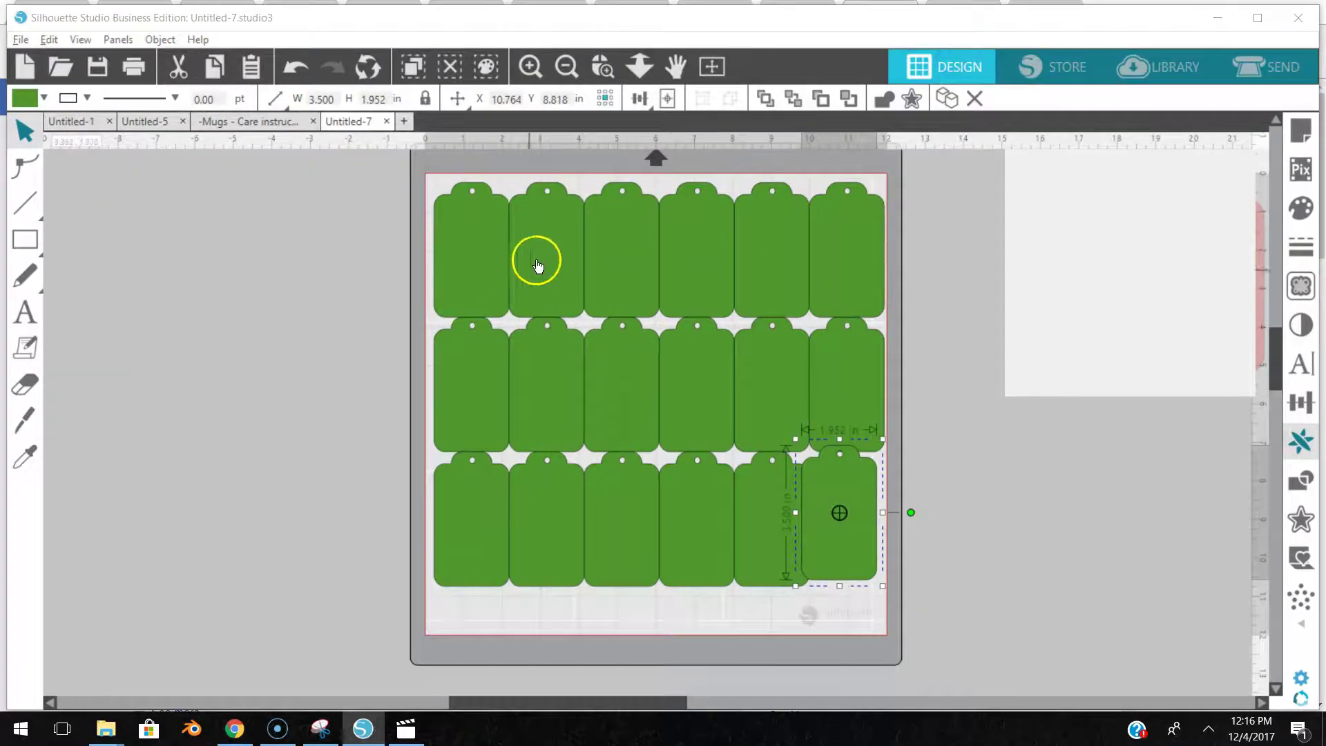
Gather the green tag copies into a pile and delete all of them except the tag in the mat's upper-left corner.
drag(573, 240, 675, 384)
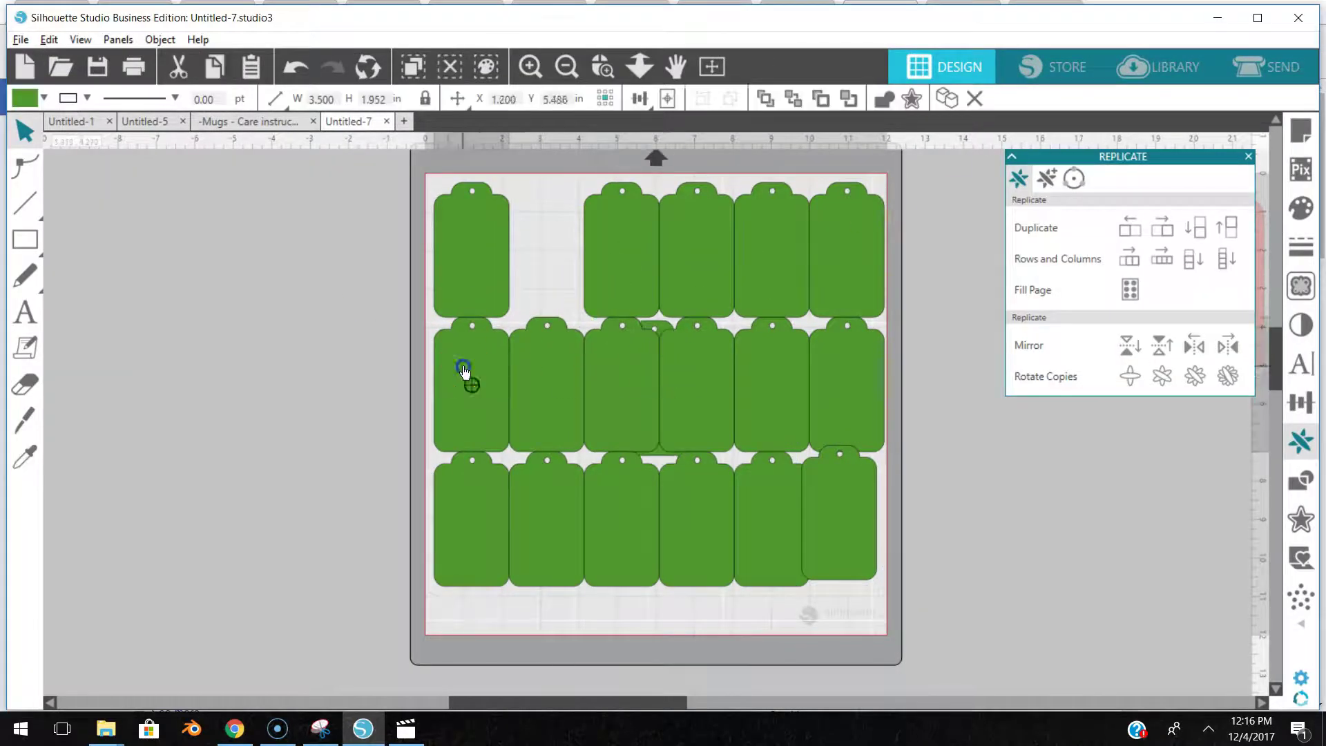
drag(465, 373, 684, 465)
click(598, 206)
drag(527, 367, 710, 358)
drag(472, 519, 678, 466)
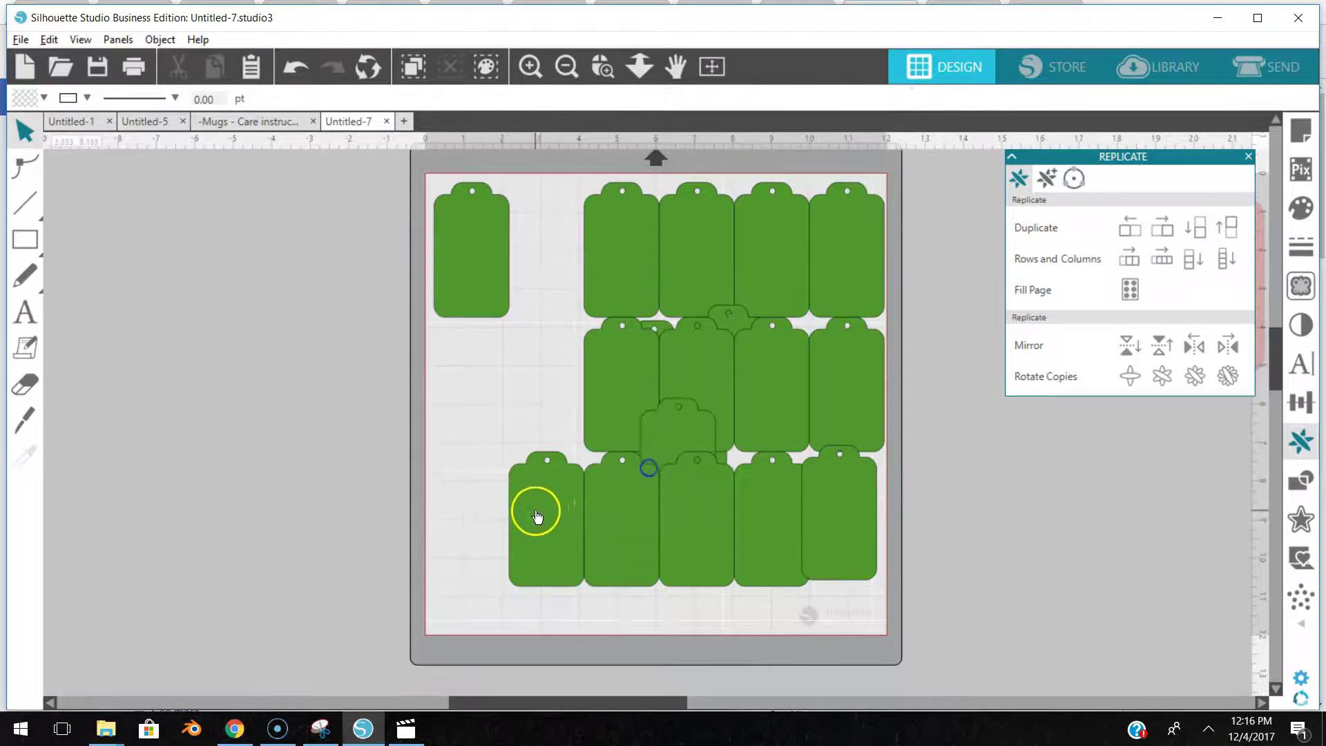
drag(536, 509, 744, 403)
drag(646, 494, 690, 393)
drag(579, 173, 817, 482)
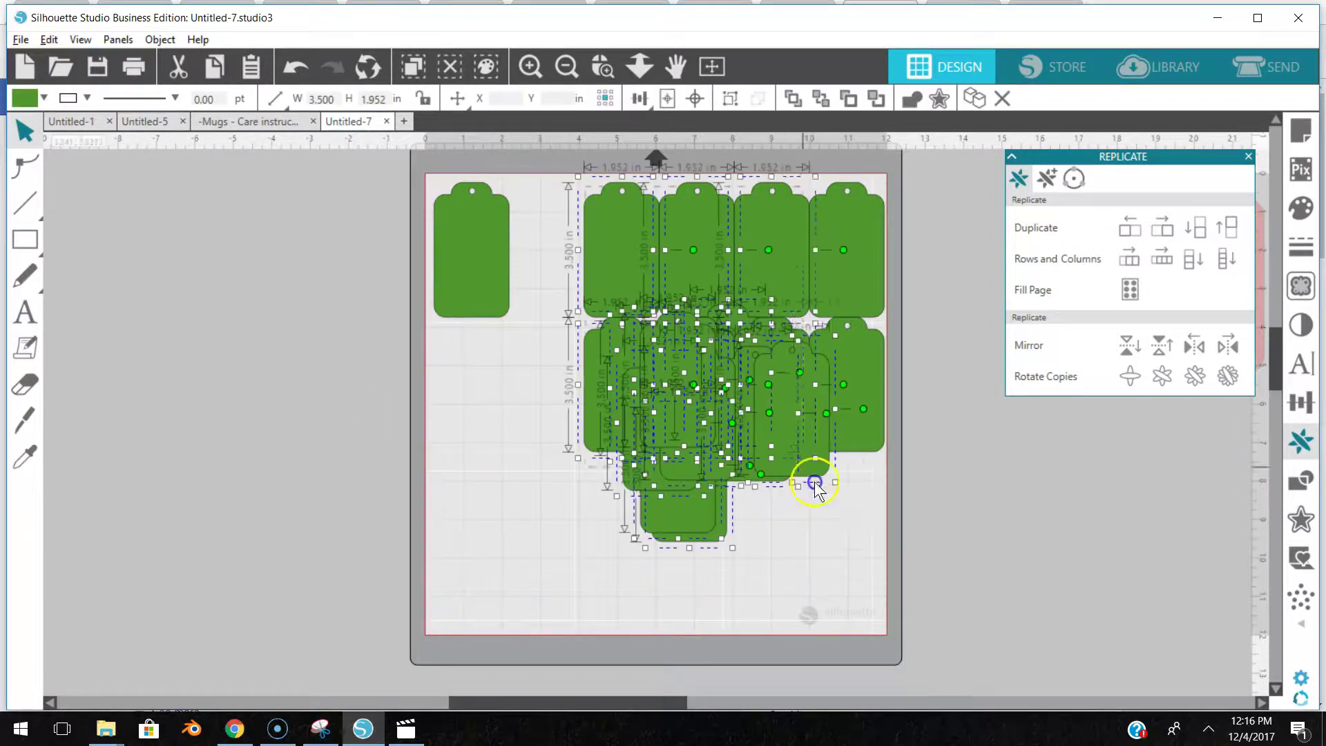
right_click(818, 482)
click(903, 165)
Place the red tag on the upper part of the mat with W 3.500 in, and move the green tag close beside it.
click(1212, 279)
drag(1212, 279, 649, 277)
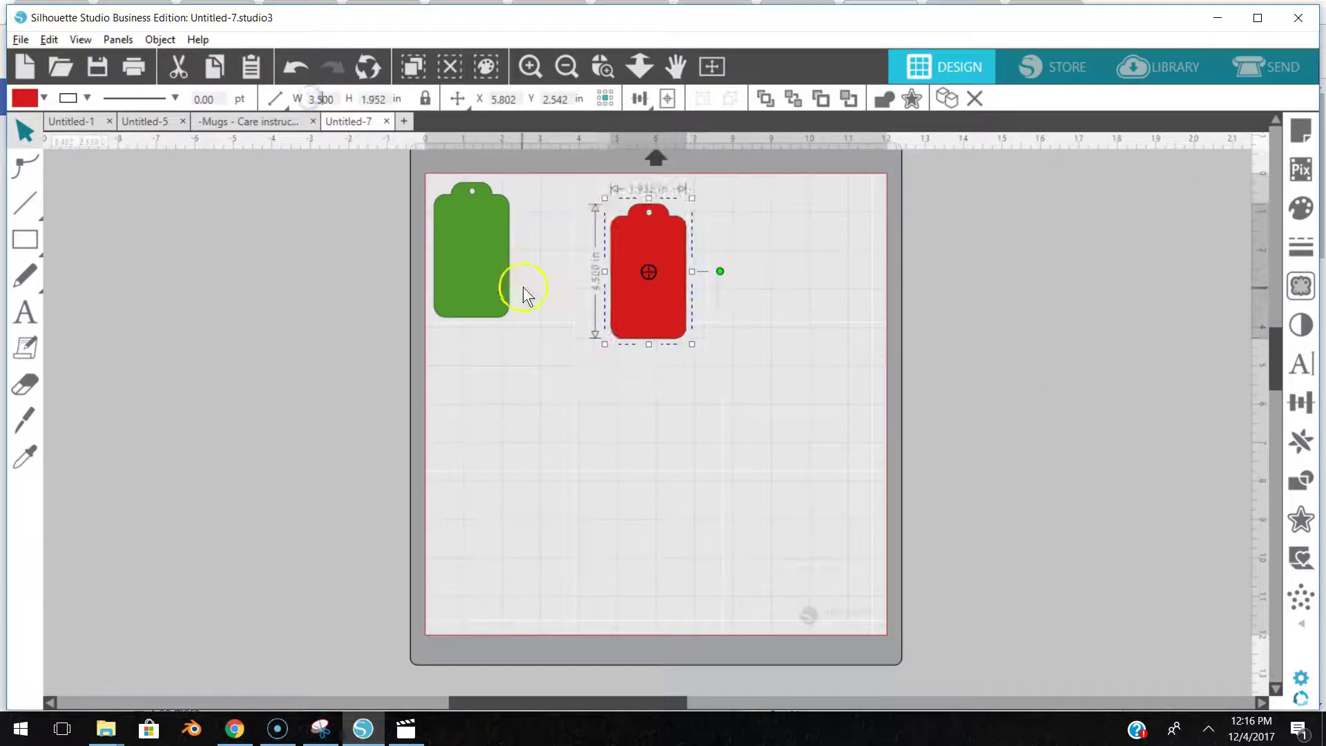
drag(484, 255, 583, 272)
Align the green and red tags with each other using vertical center alignment, and deselect them.
drag(446, 158, 697, 334)
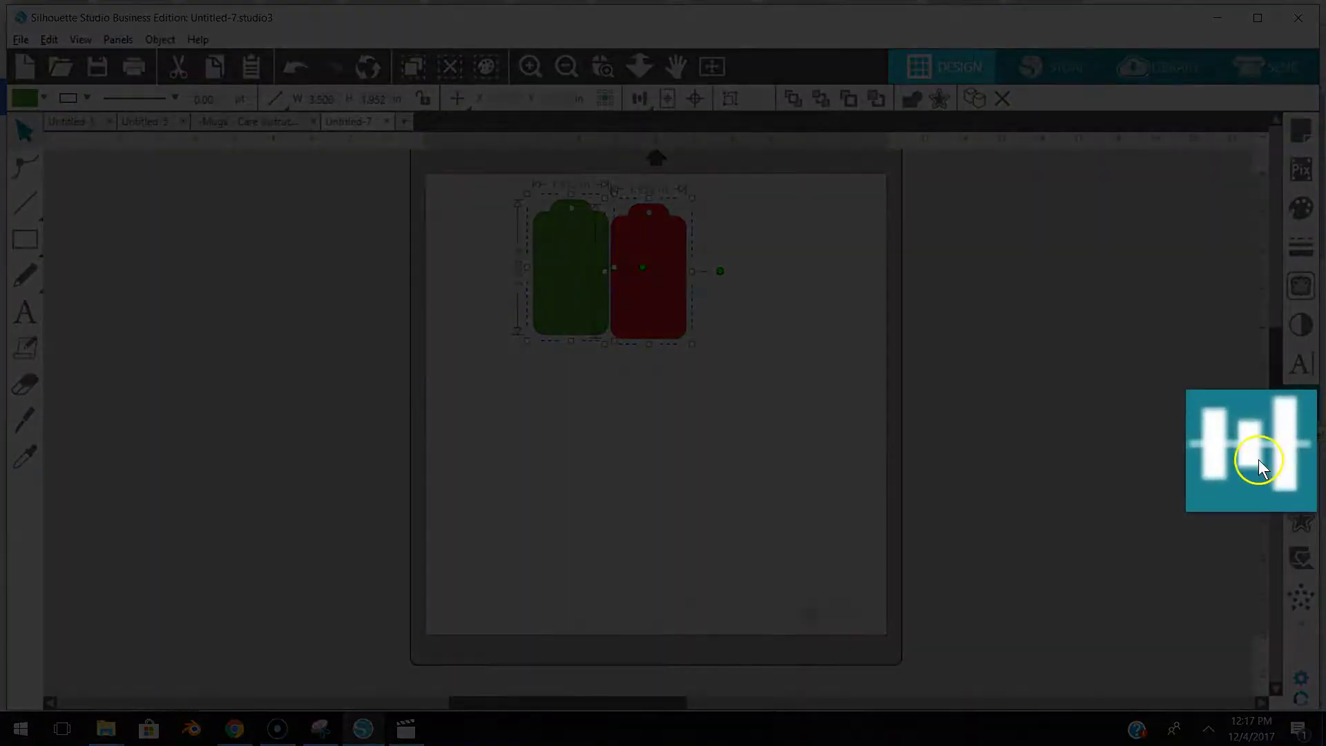
click(1257, 459)
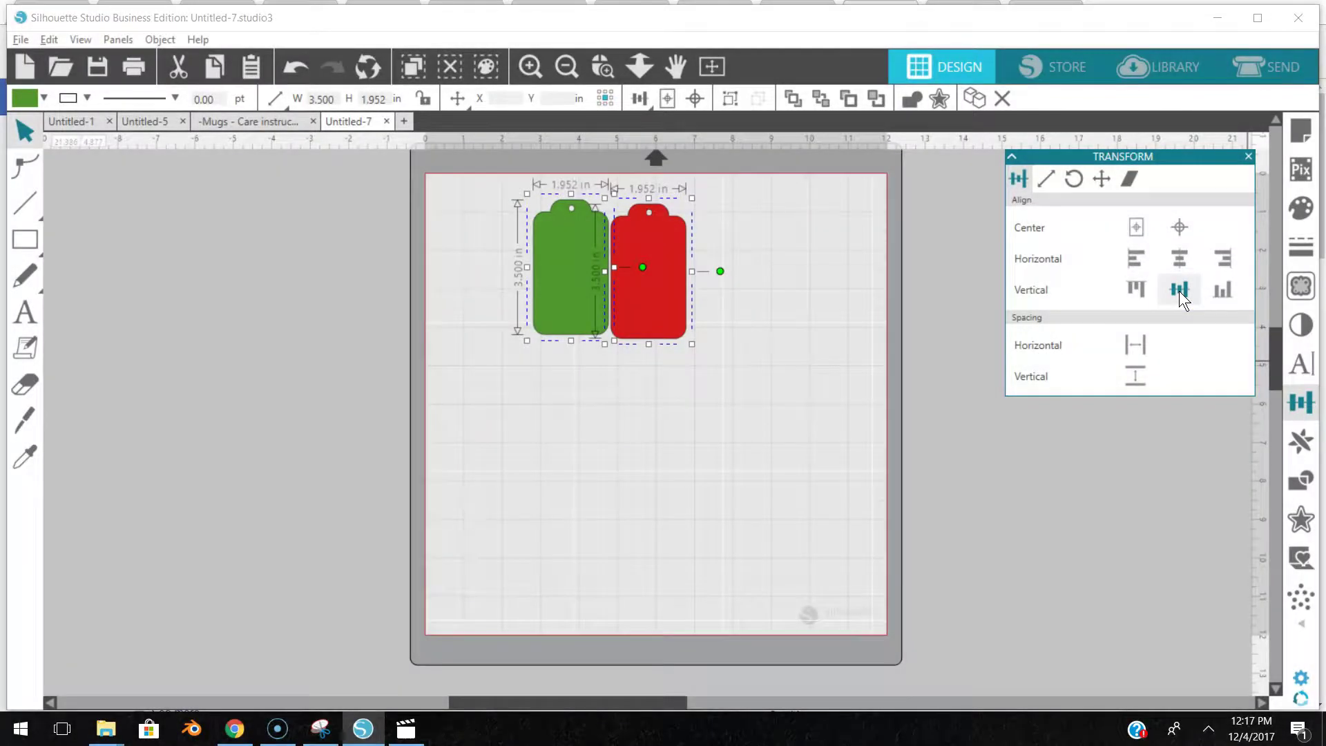
click(1179, 291)
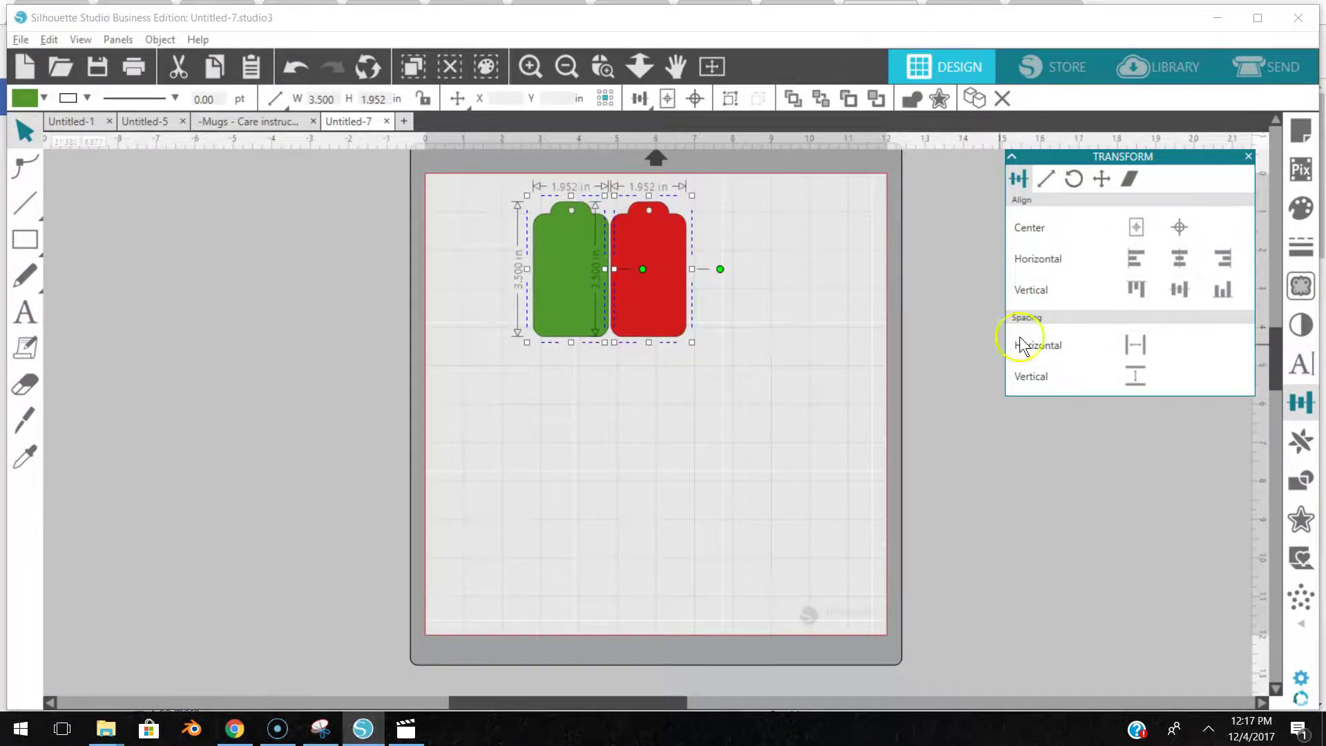
click(750, 346)
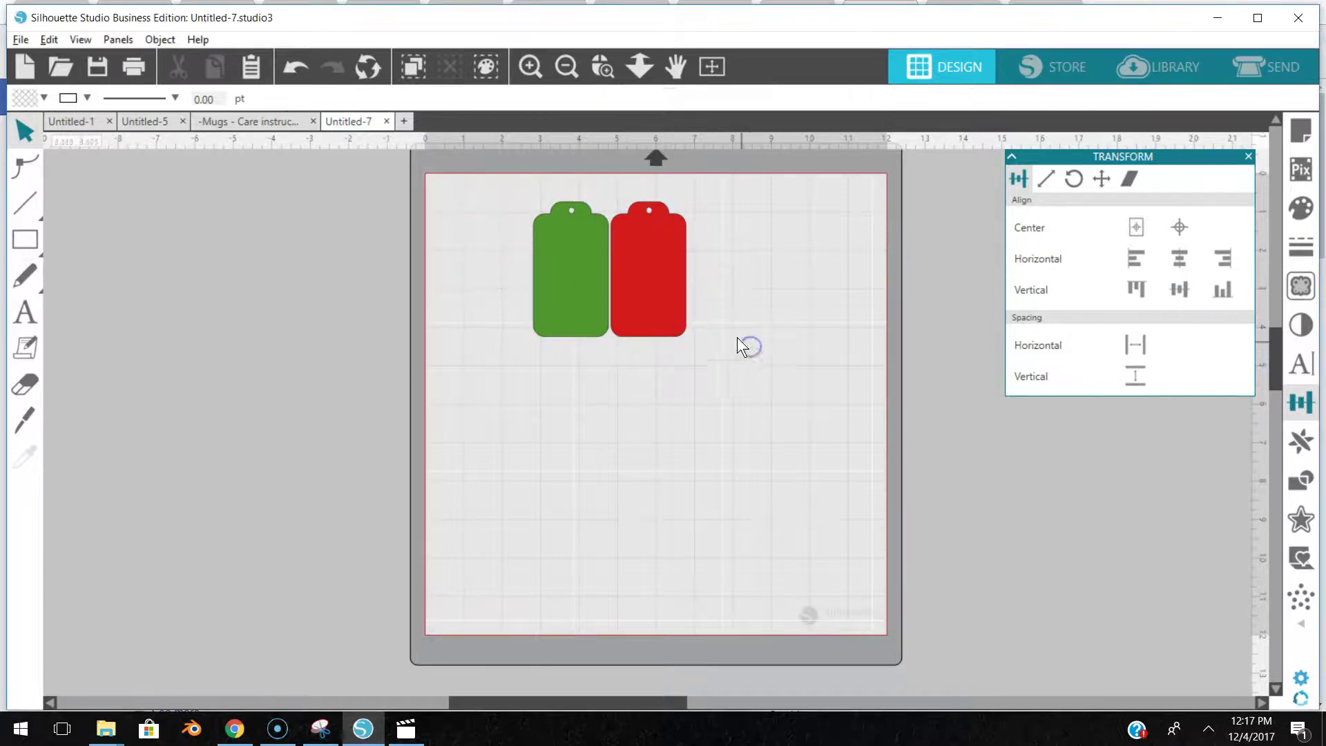
Nudge the red tag closer to the green tag, to X 5.757 in, and deselect it.
click(660, 297)
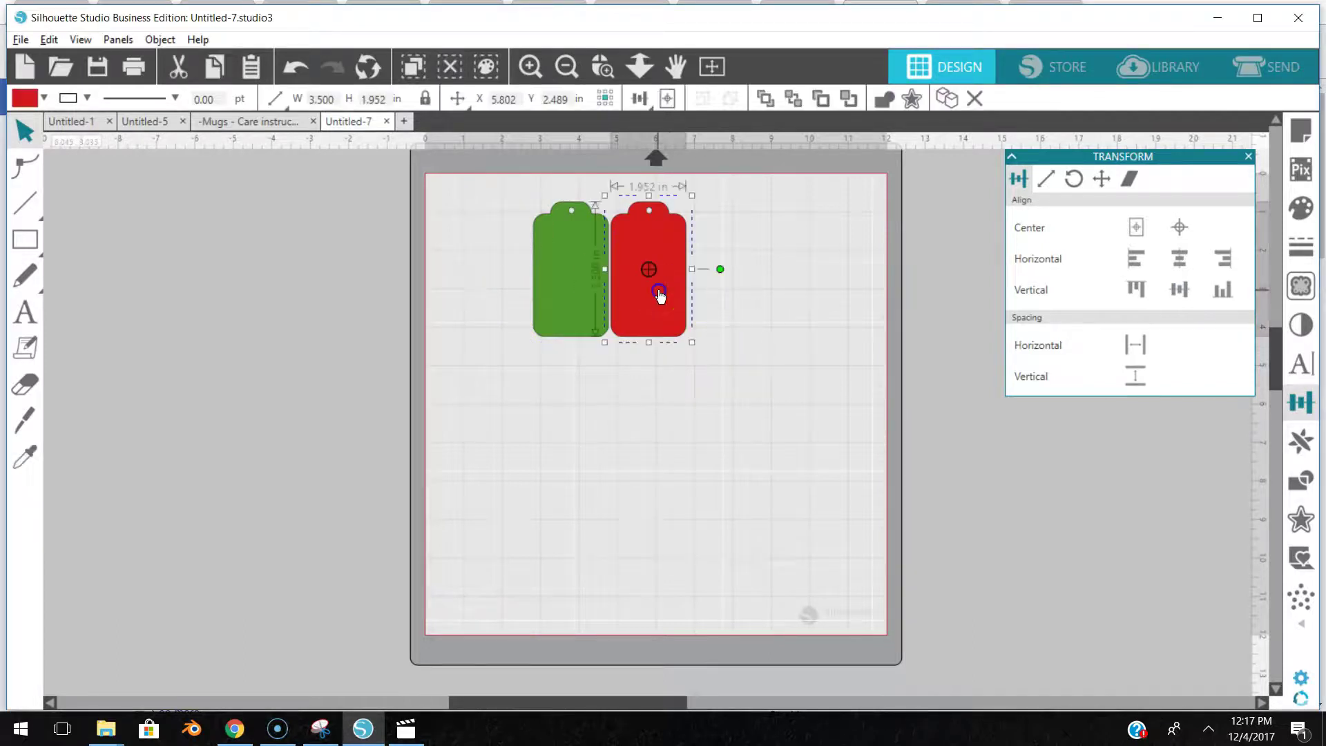
drag(660, 297, 660, 297)
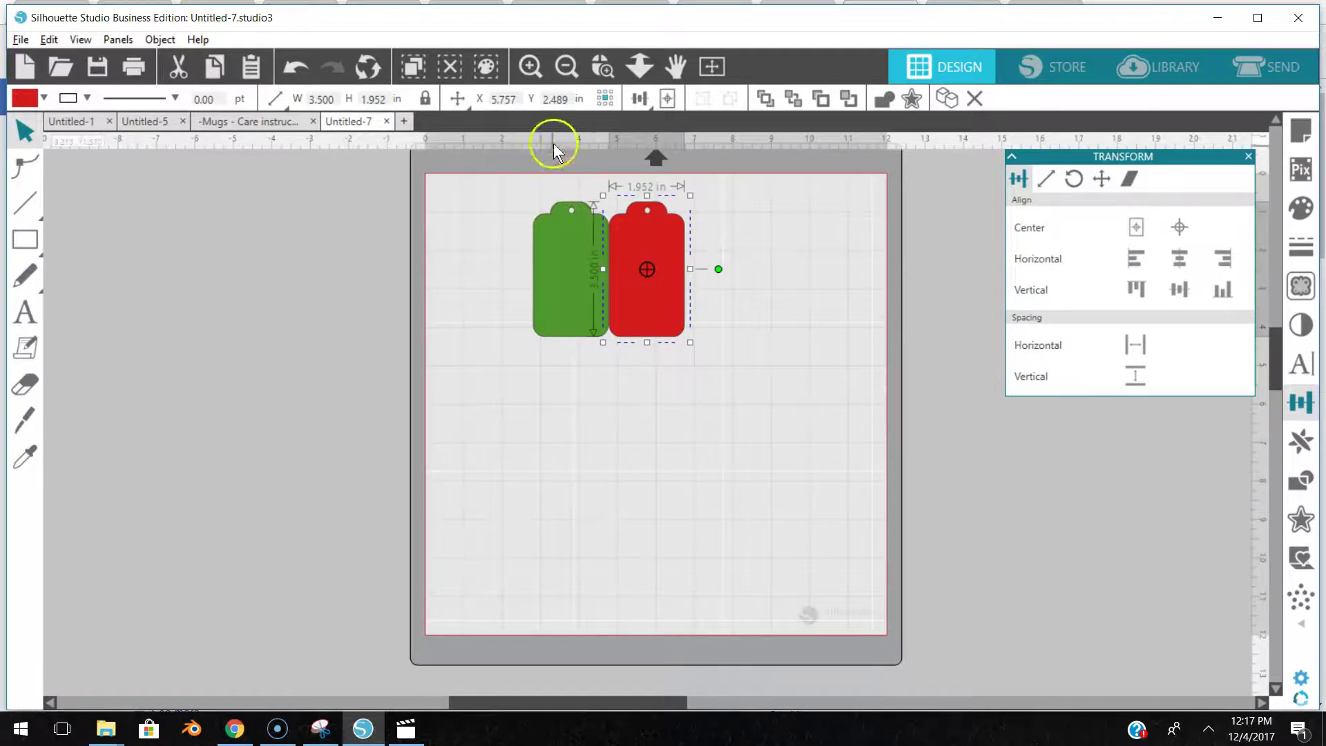
click(533, 80)
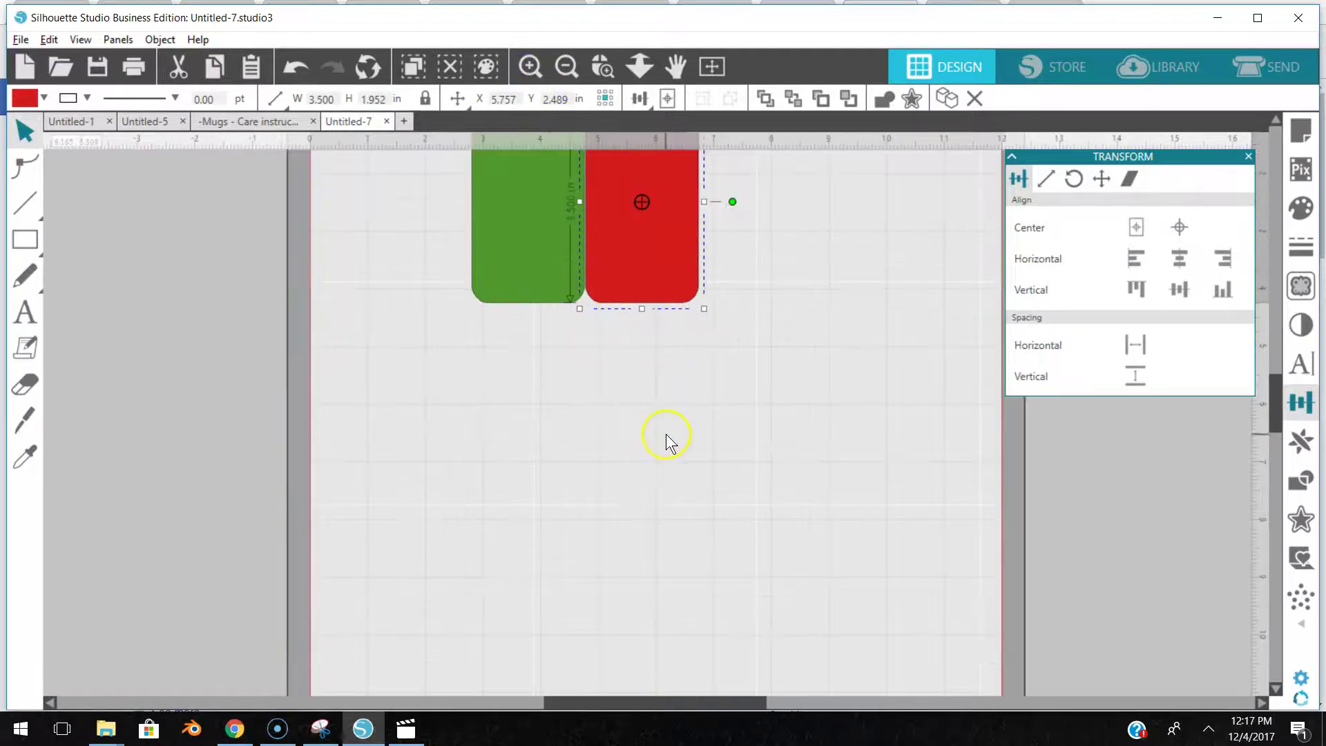
scroll(666, 443, up, 3)
click(409, 237)
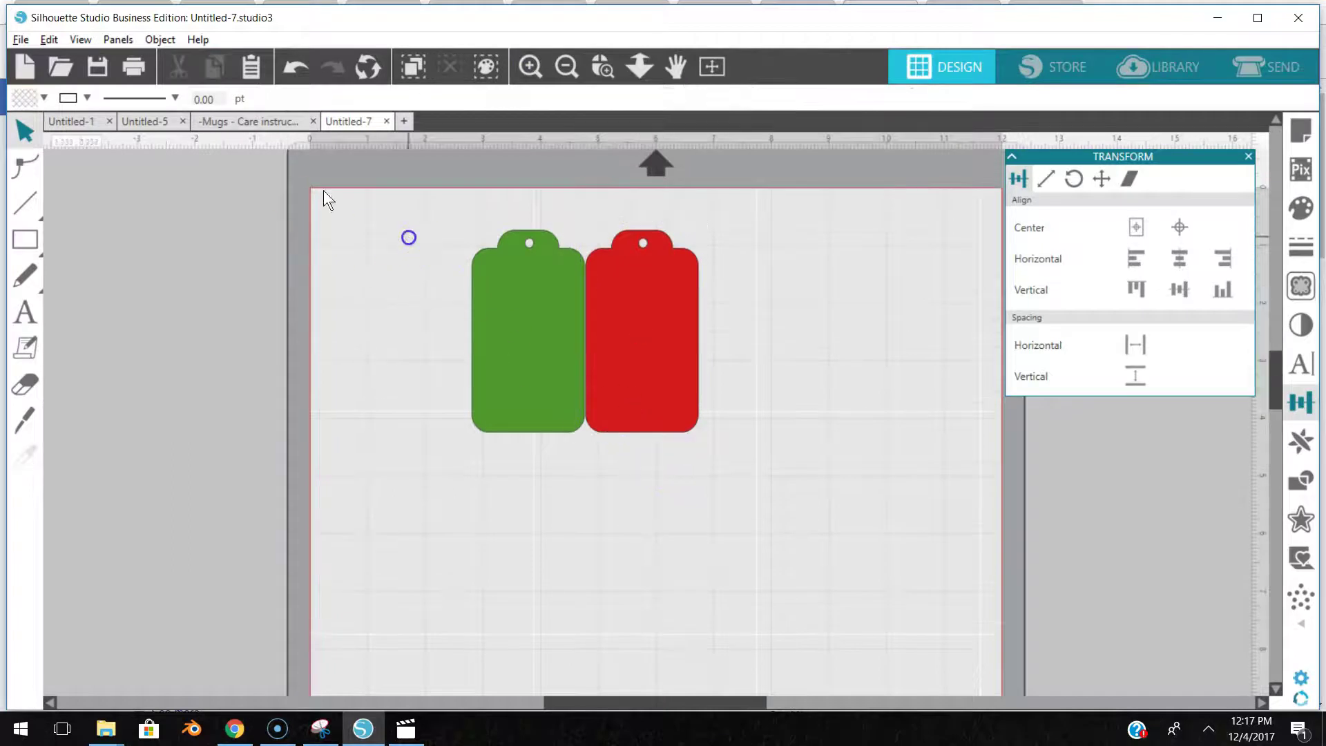
Examine the narrow gap between the green and red tags up close.
drag(432, 233, 619, 323)
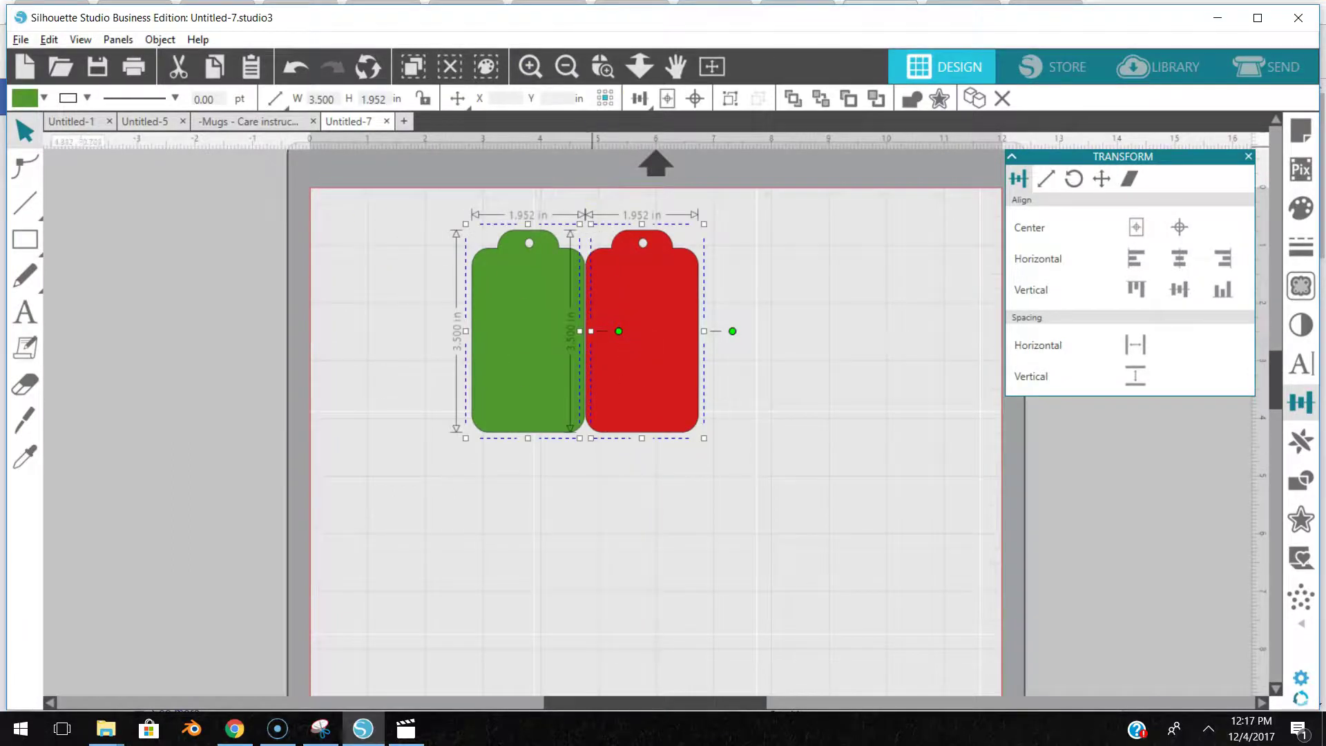
click(860, 340)
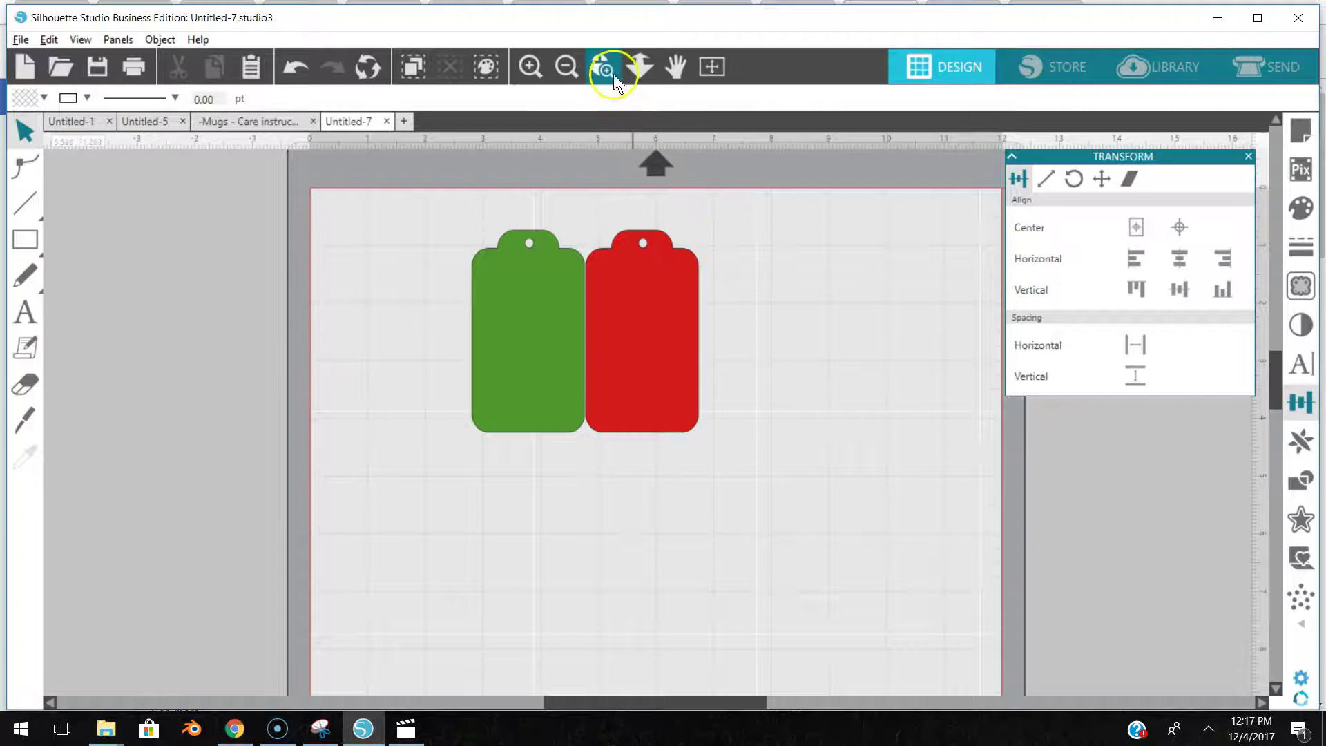
click(613, 74)
drag(468, 290, 587, 370)
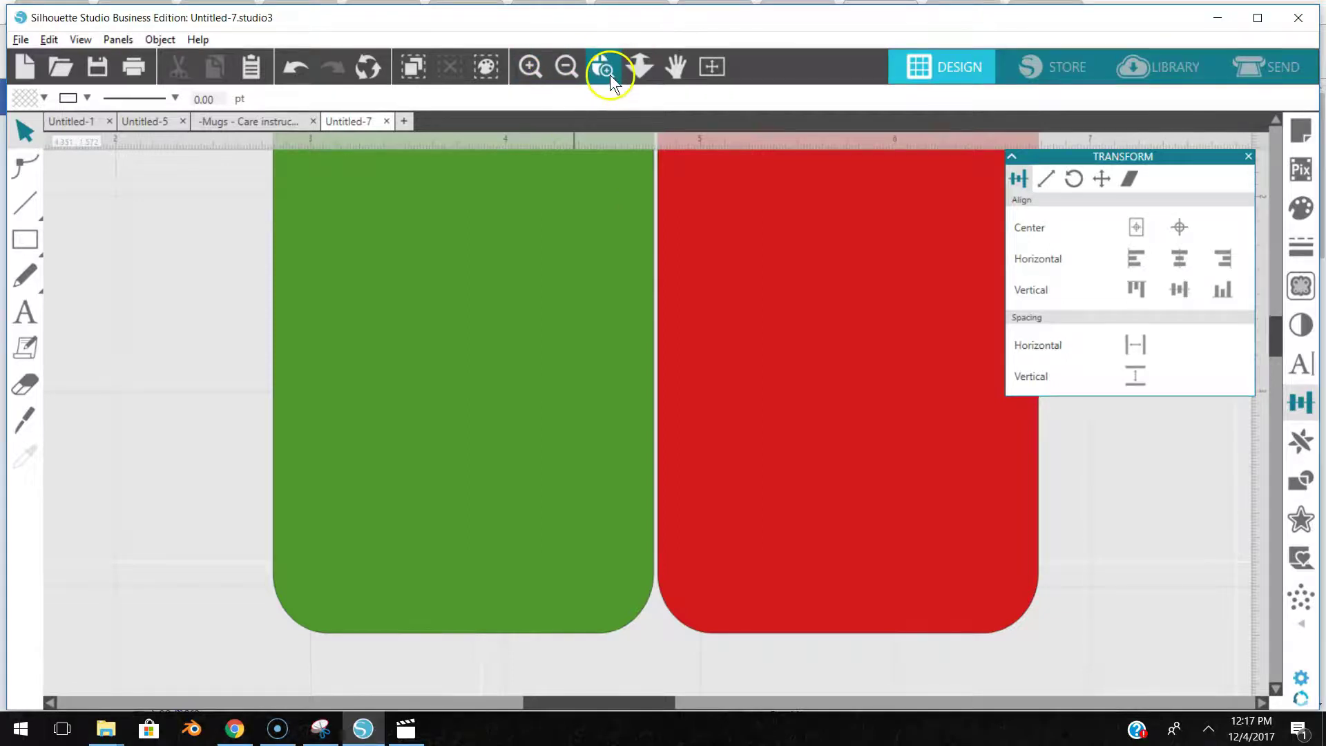
click(558, 72)
click(556, 72)
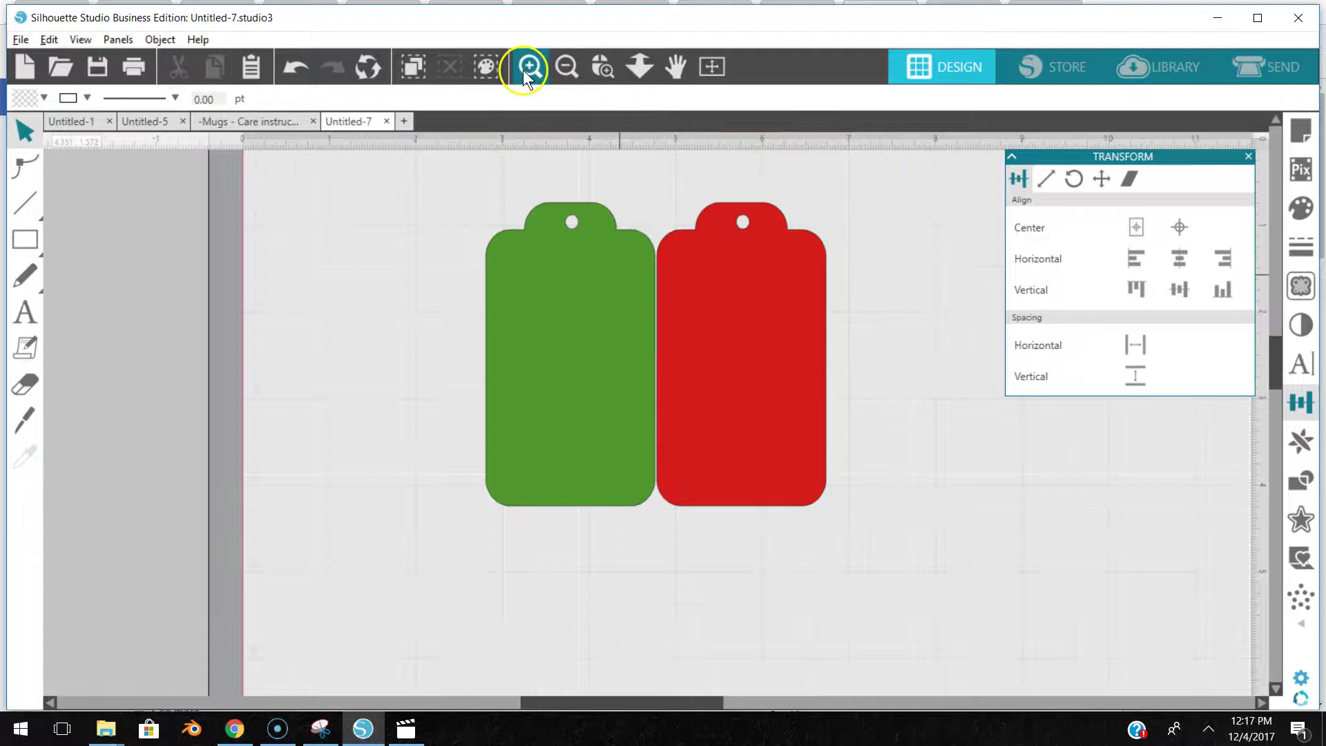
click(524, 69)
click(523, 69)
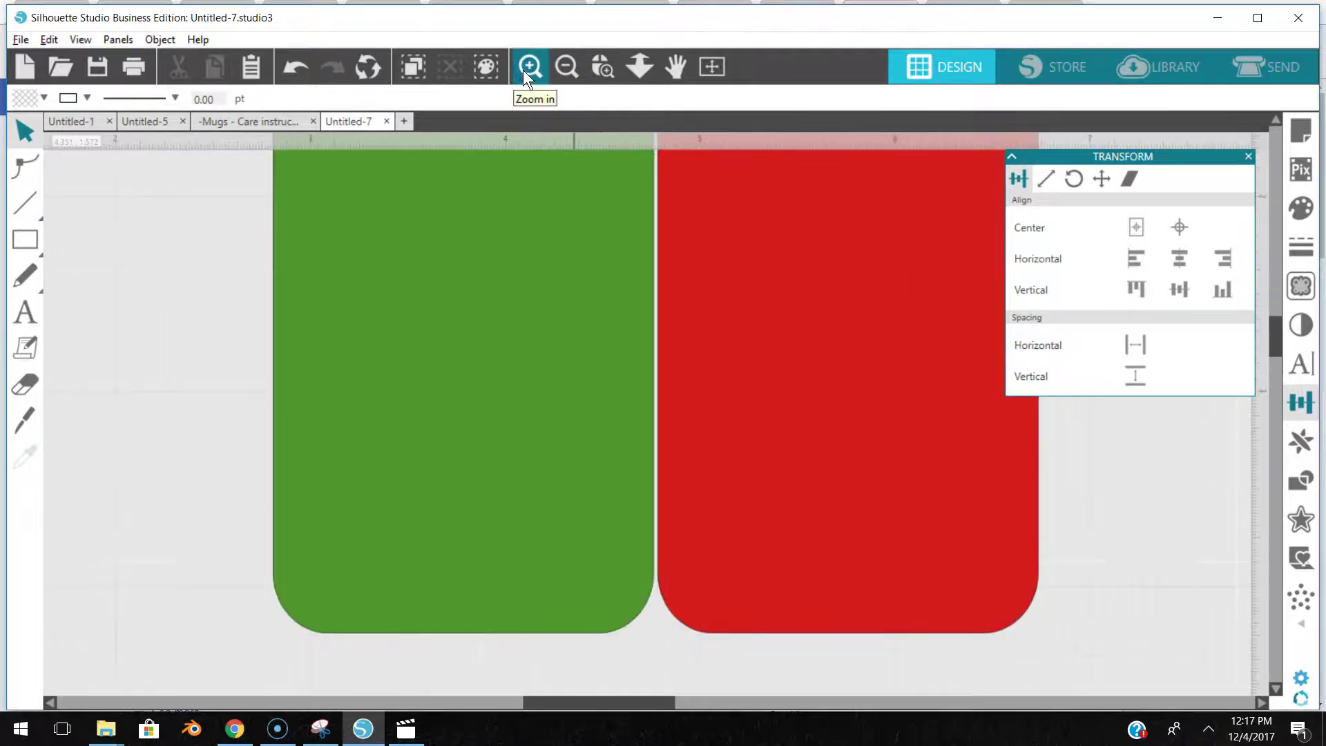
click(524, 69)
click(596, 78)
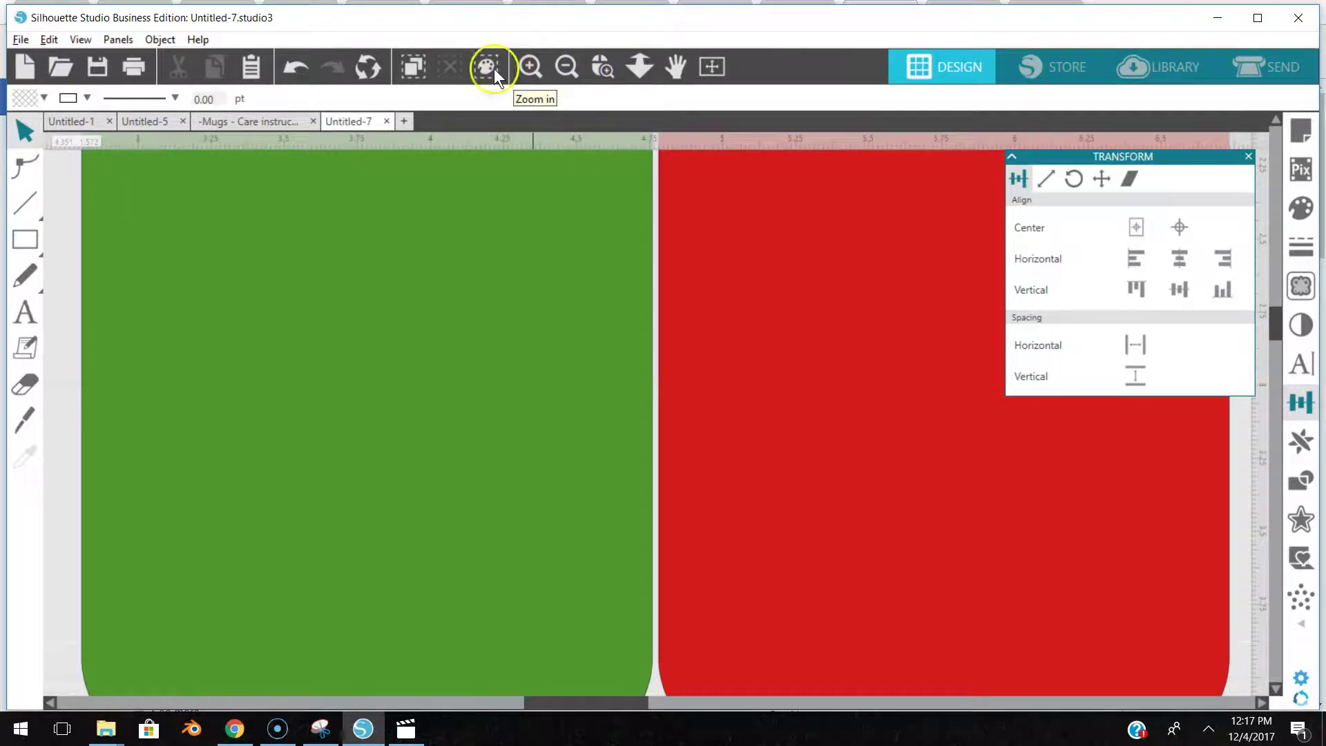
click(306, 76)
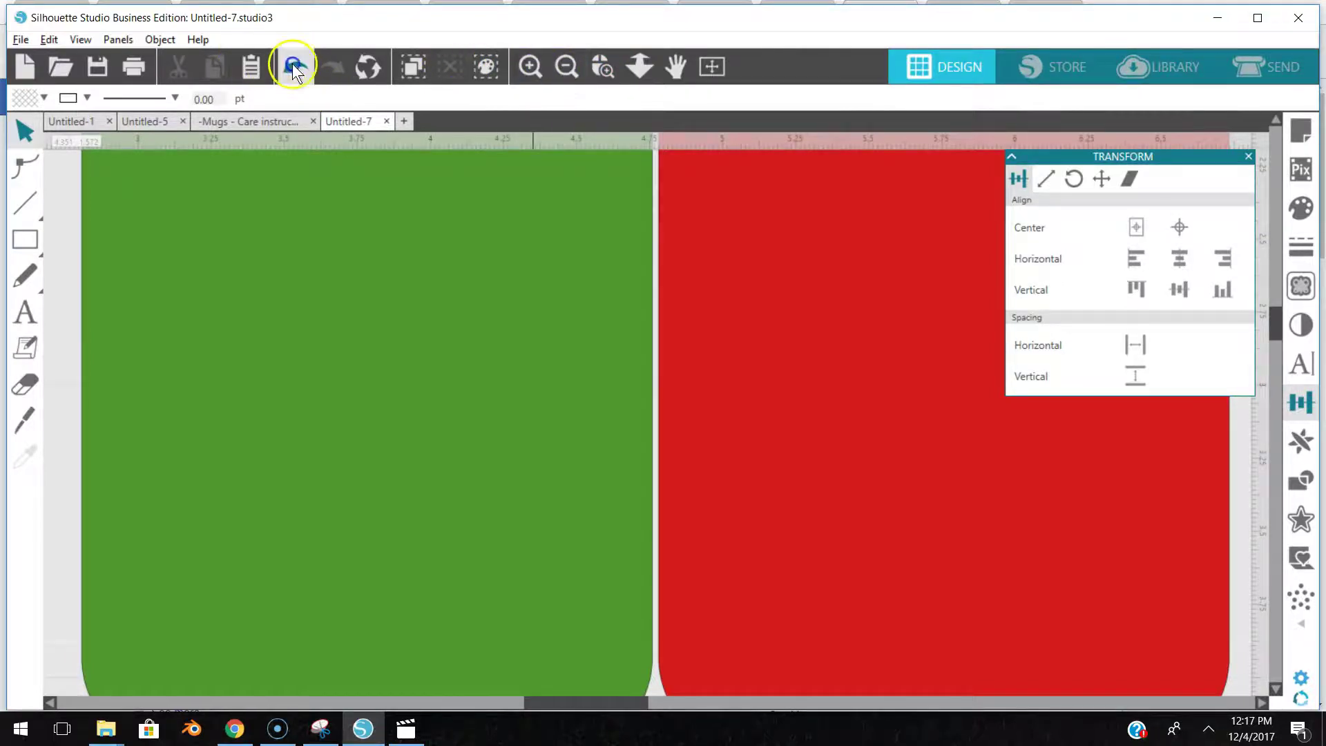
click(293, 64)
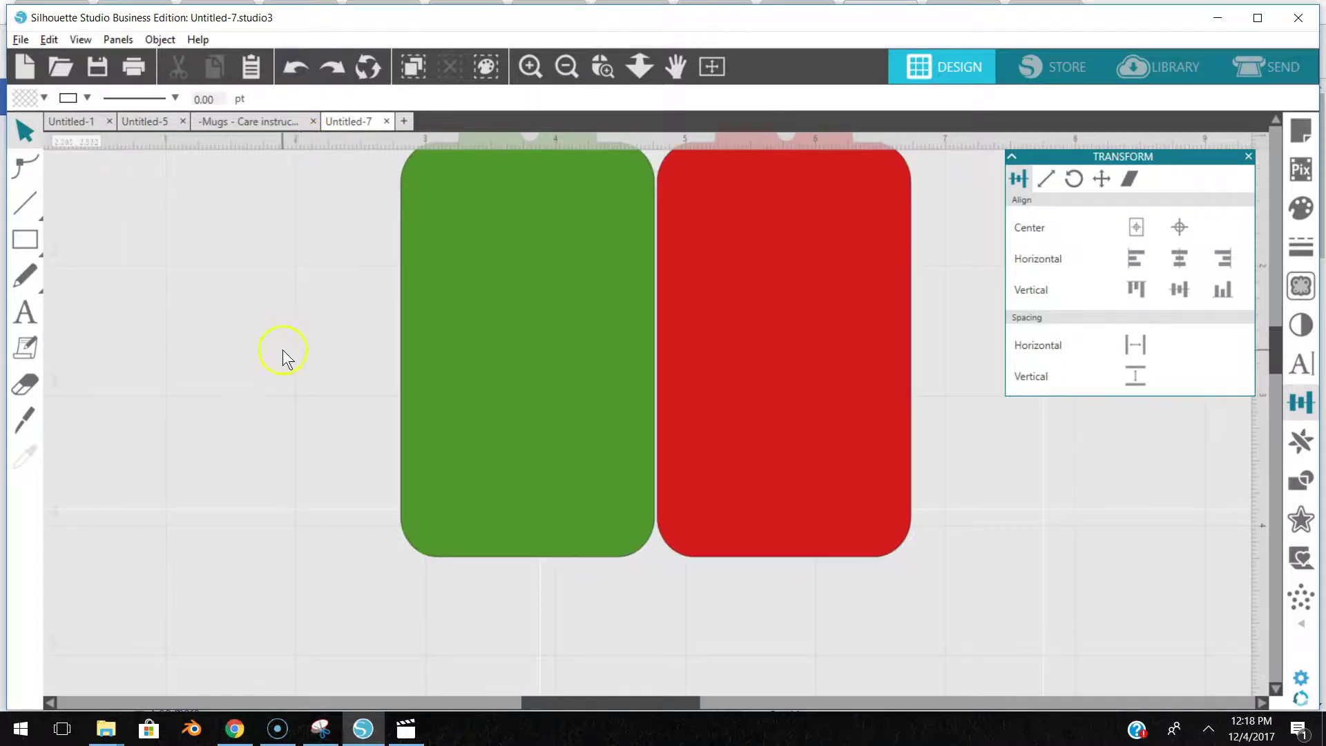
Move the green and red tags together into the mat's upper-left corner, just inside the cutting border.
click(567, 66)
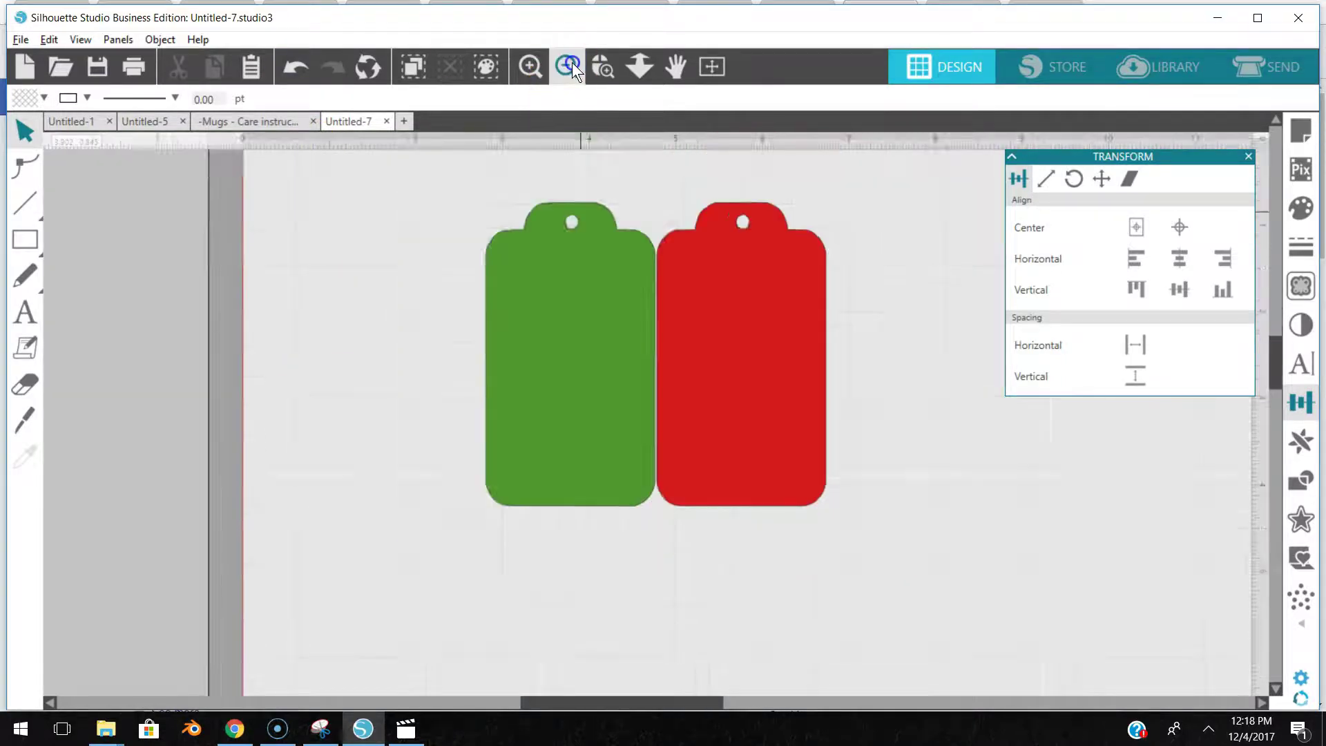
click(567, 66)
drag(429, 213, 775, 418)
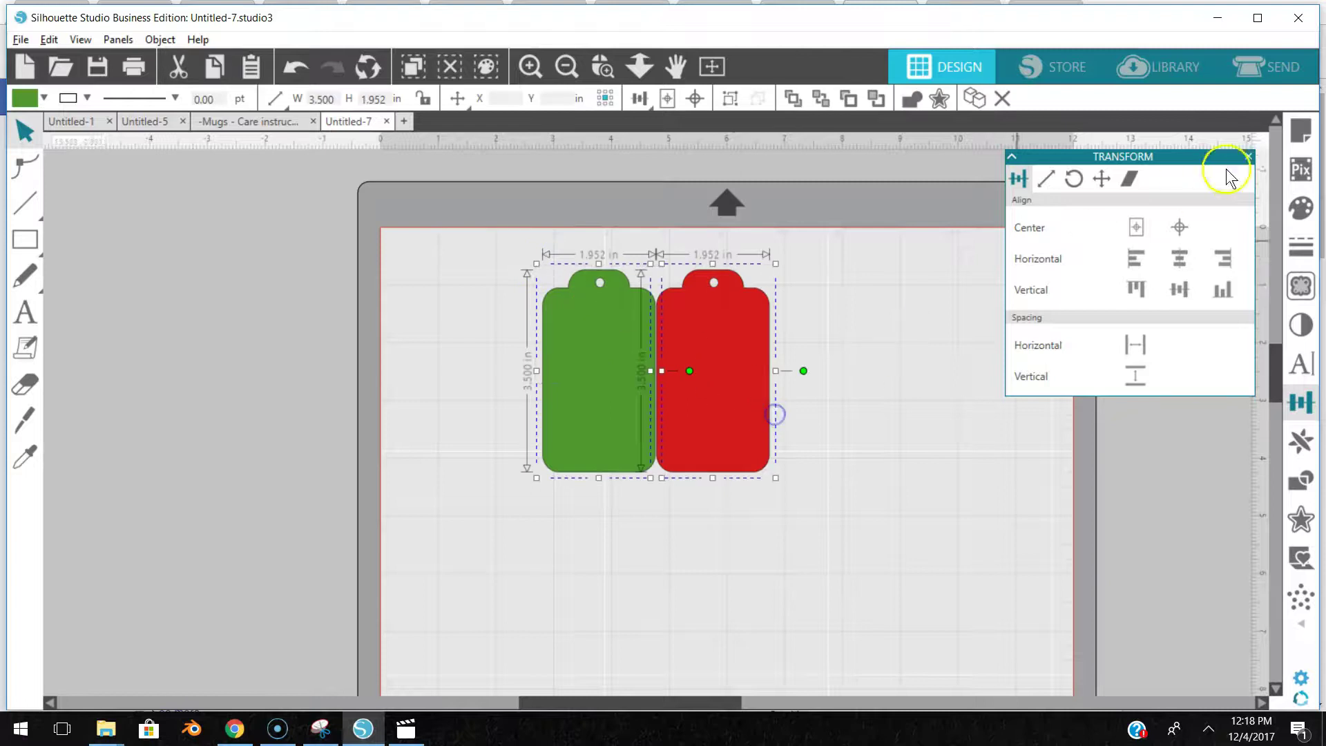
click(1246, 153)
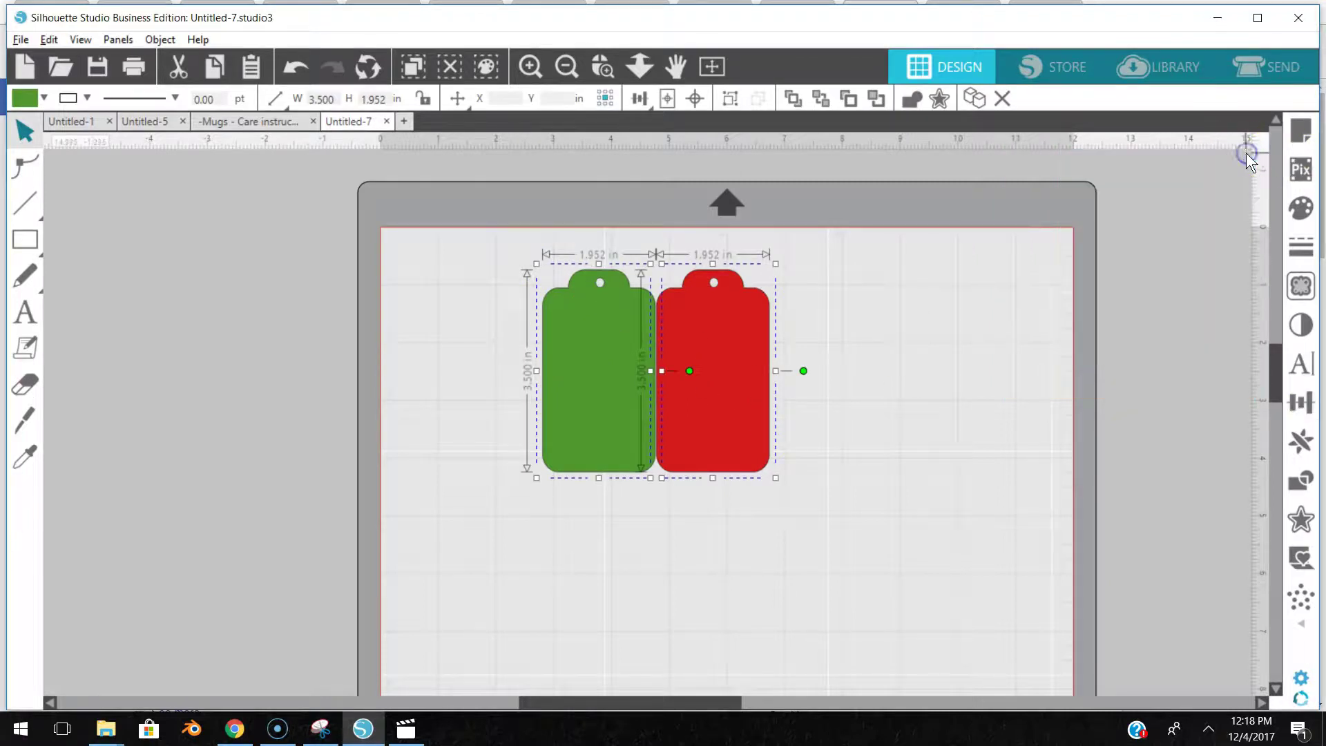
drag(715, 347, 565, 304)
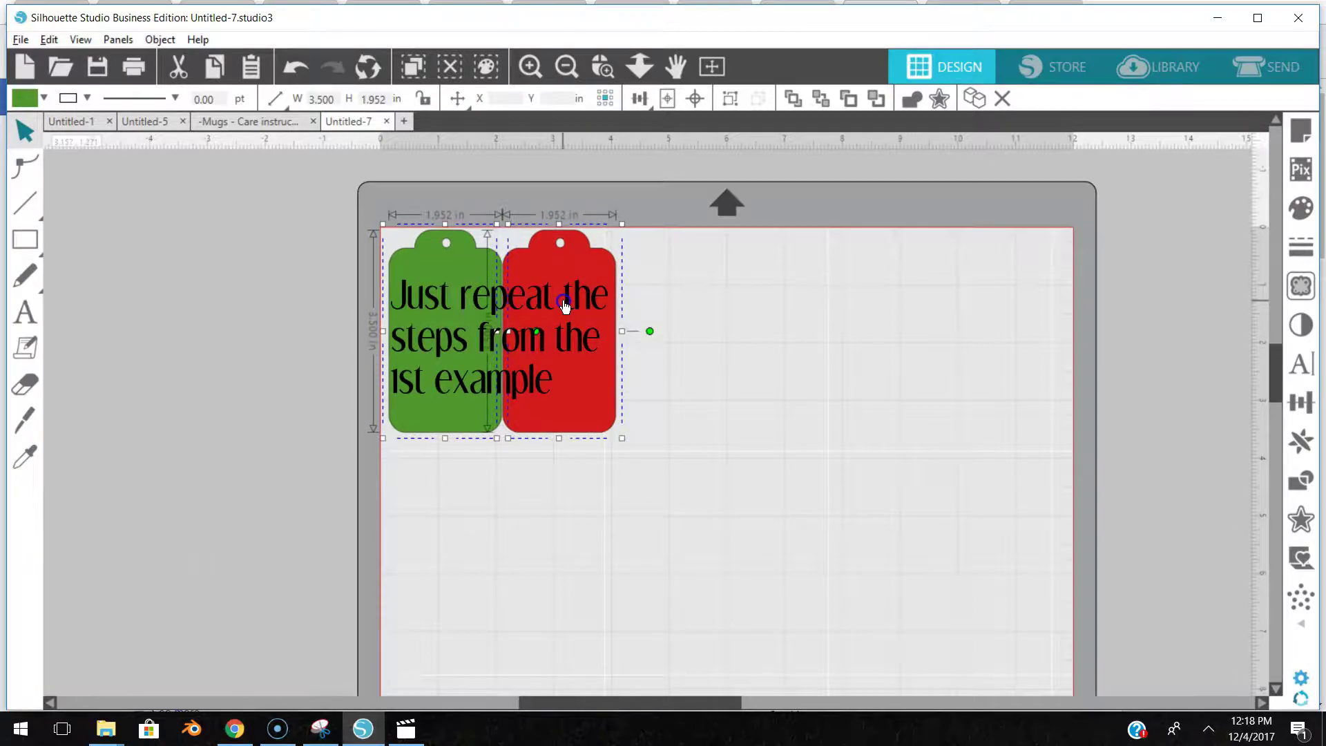
click(548, 262)
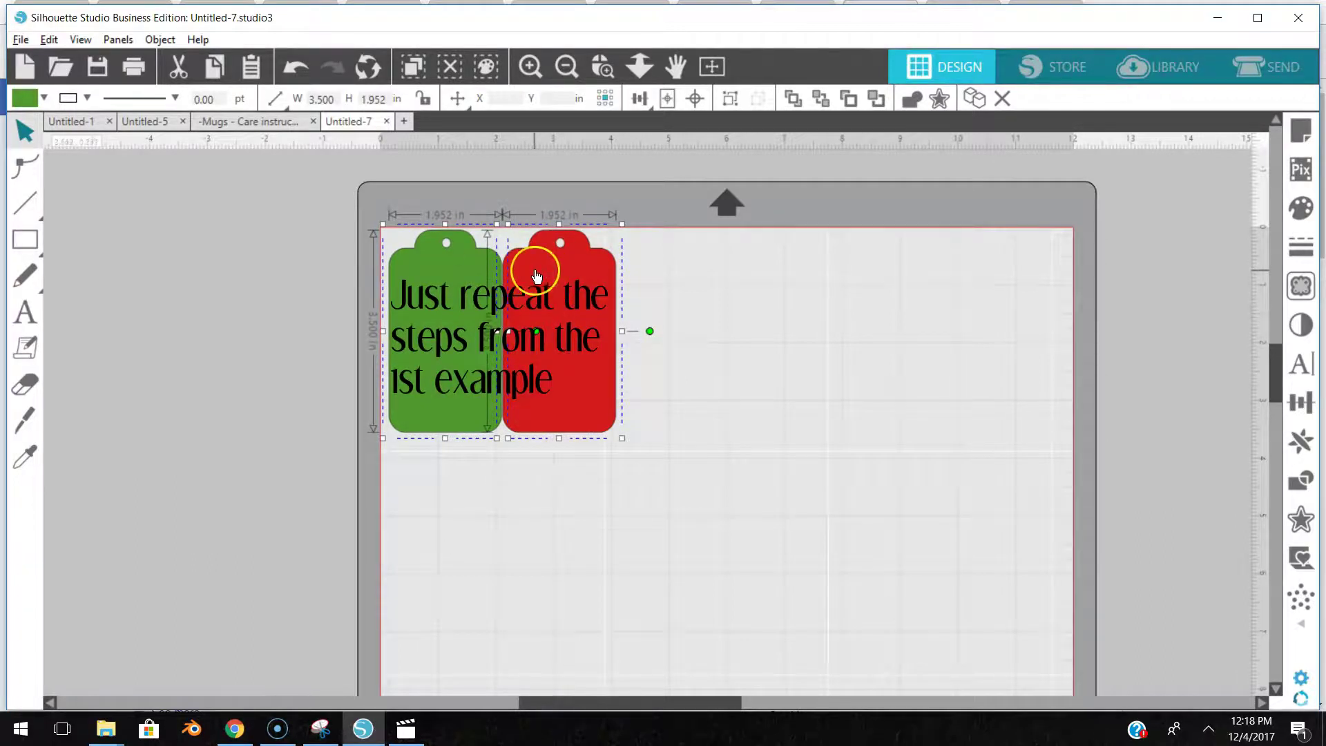
drag(538, 275, 538, 277)
click(417, 221)
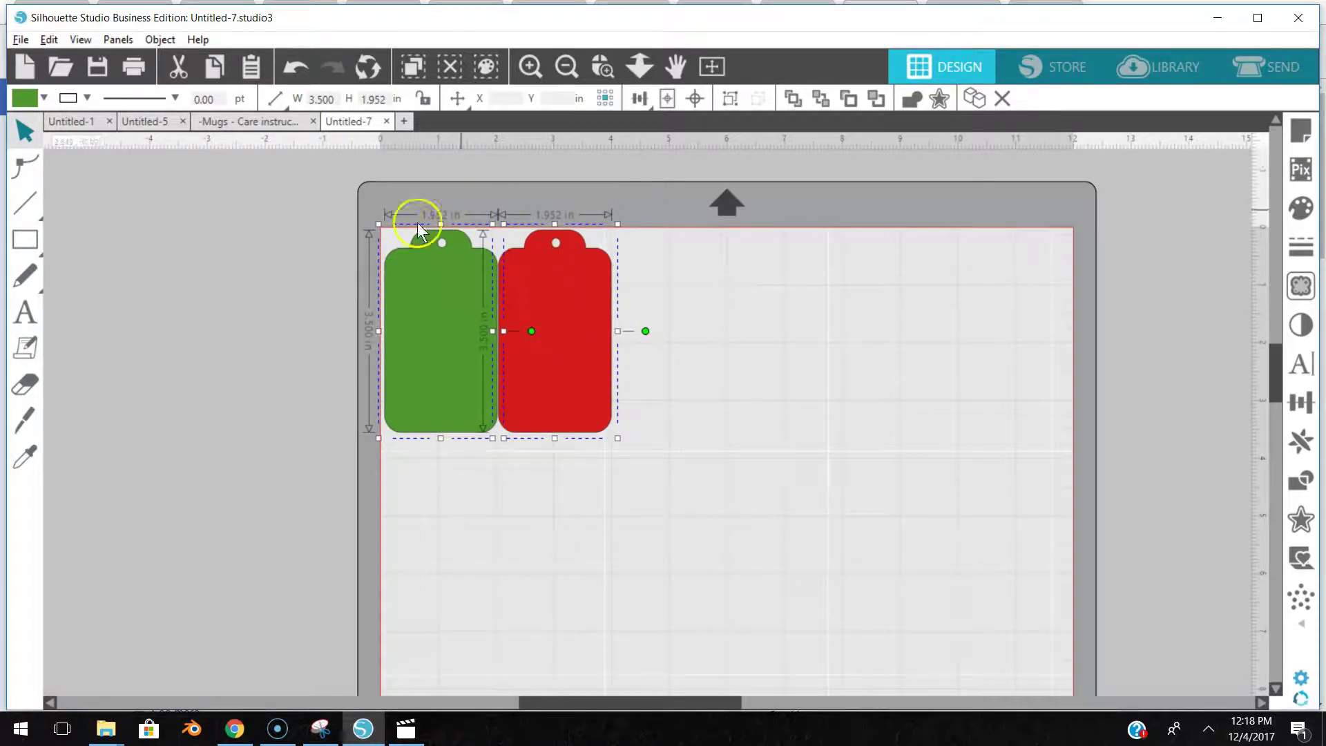
click(461, 437)
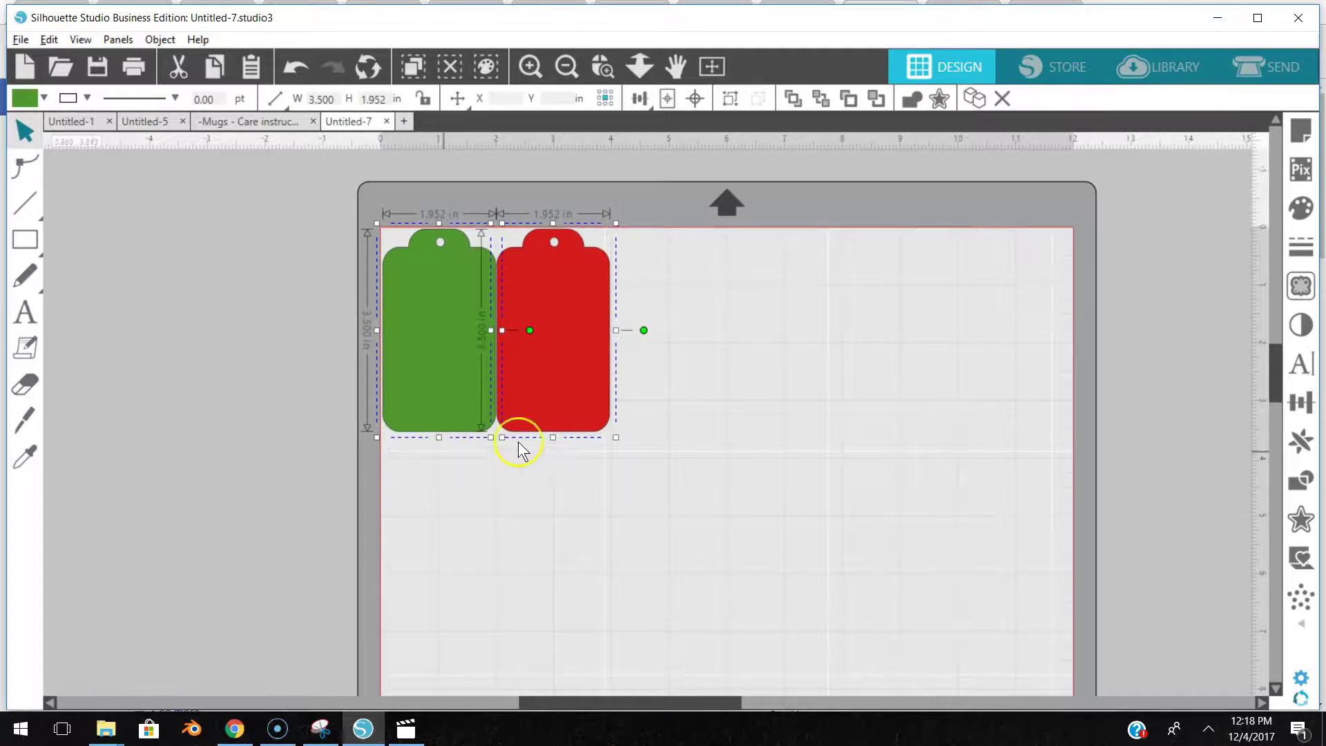
Check the cut lines of both tags near the mat's corner in the send preview, and return to the design page.
click(1275, 70)
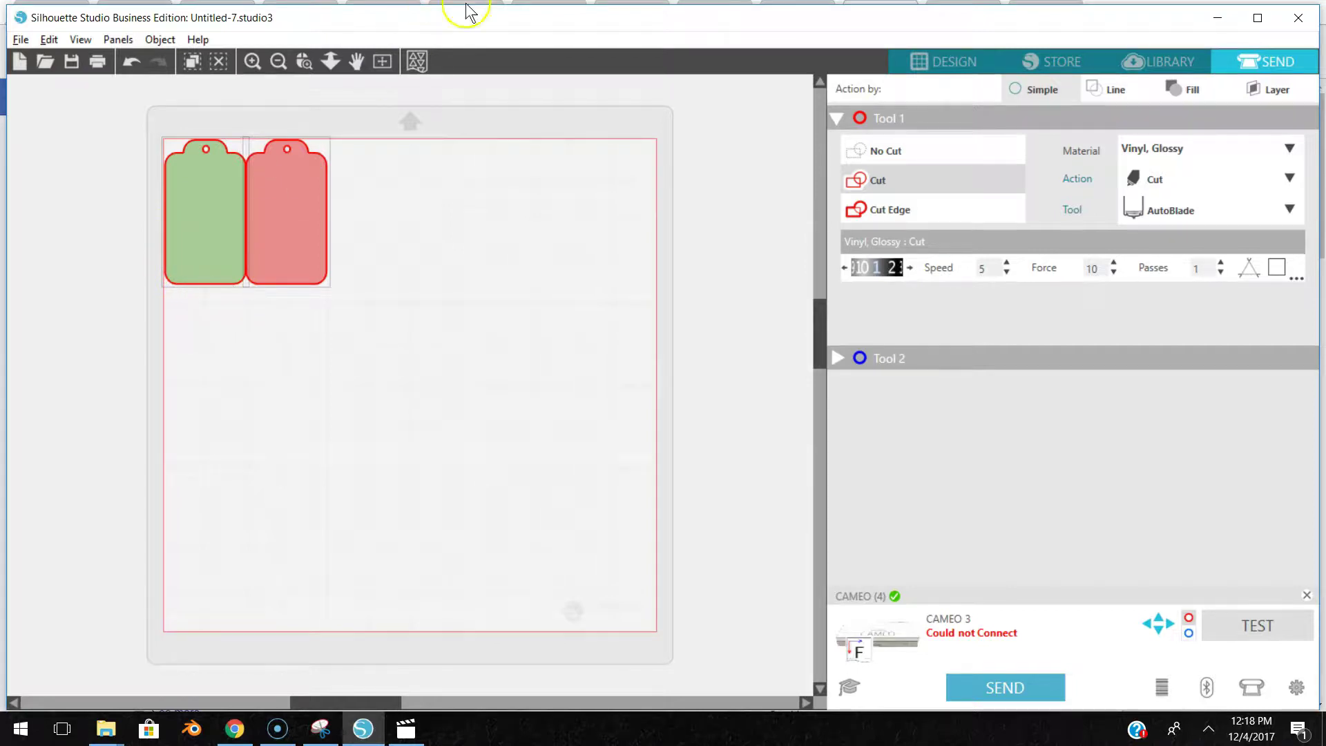
click(304, 61)
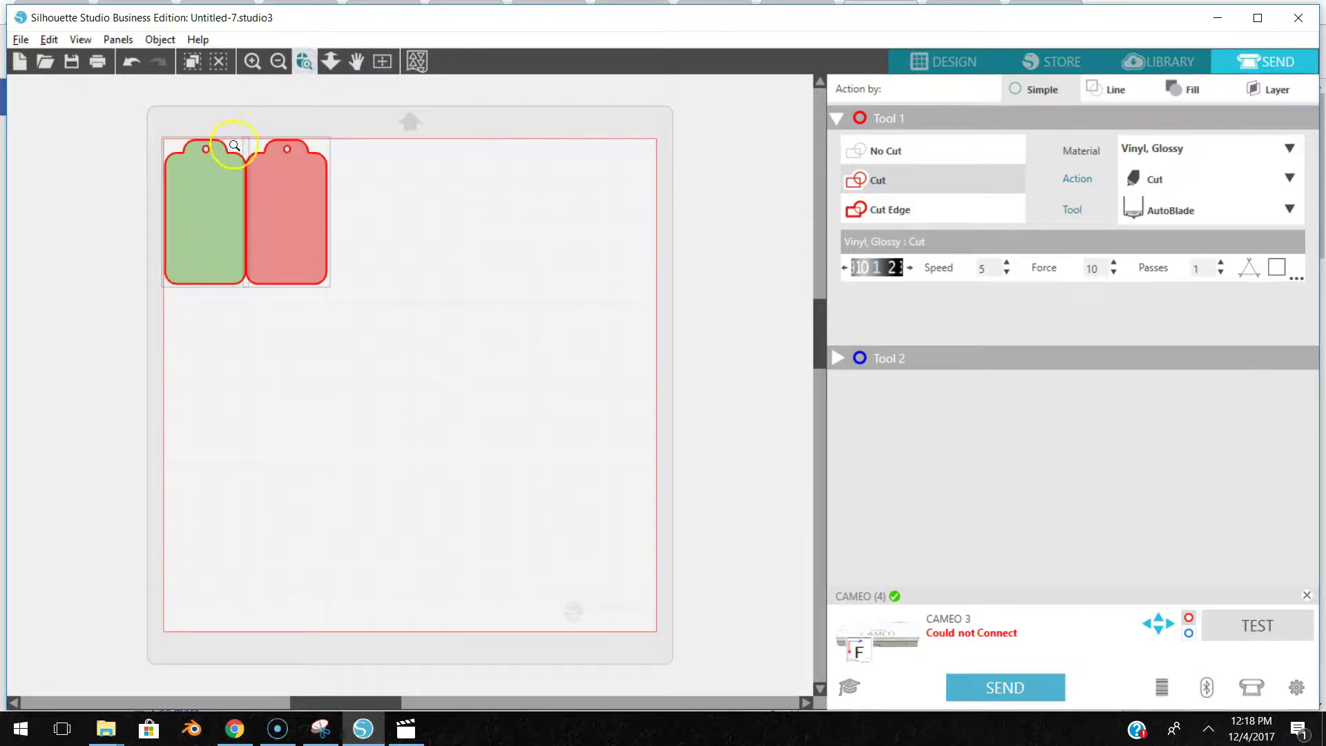
click(234, 144)
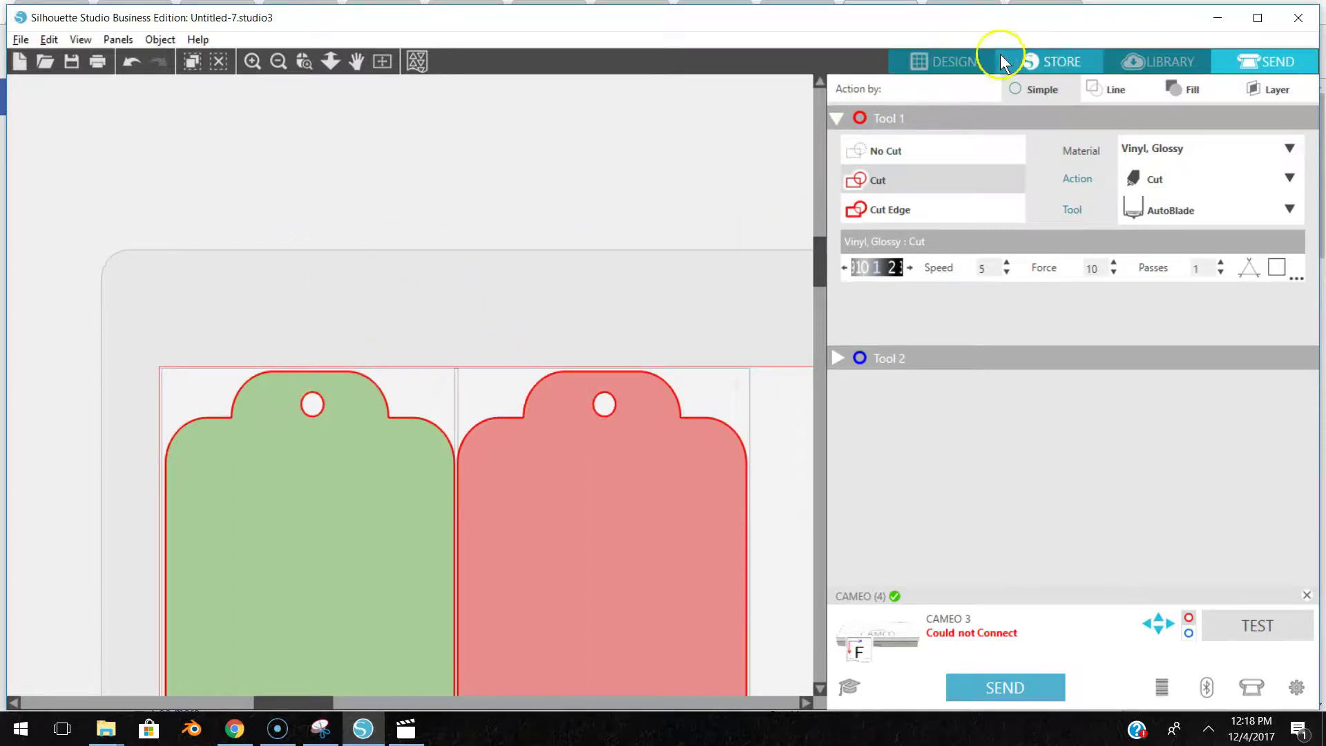
click(941, 62)
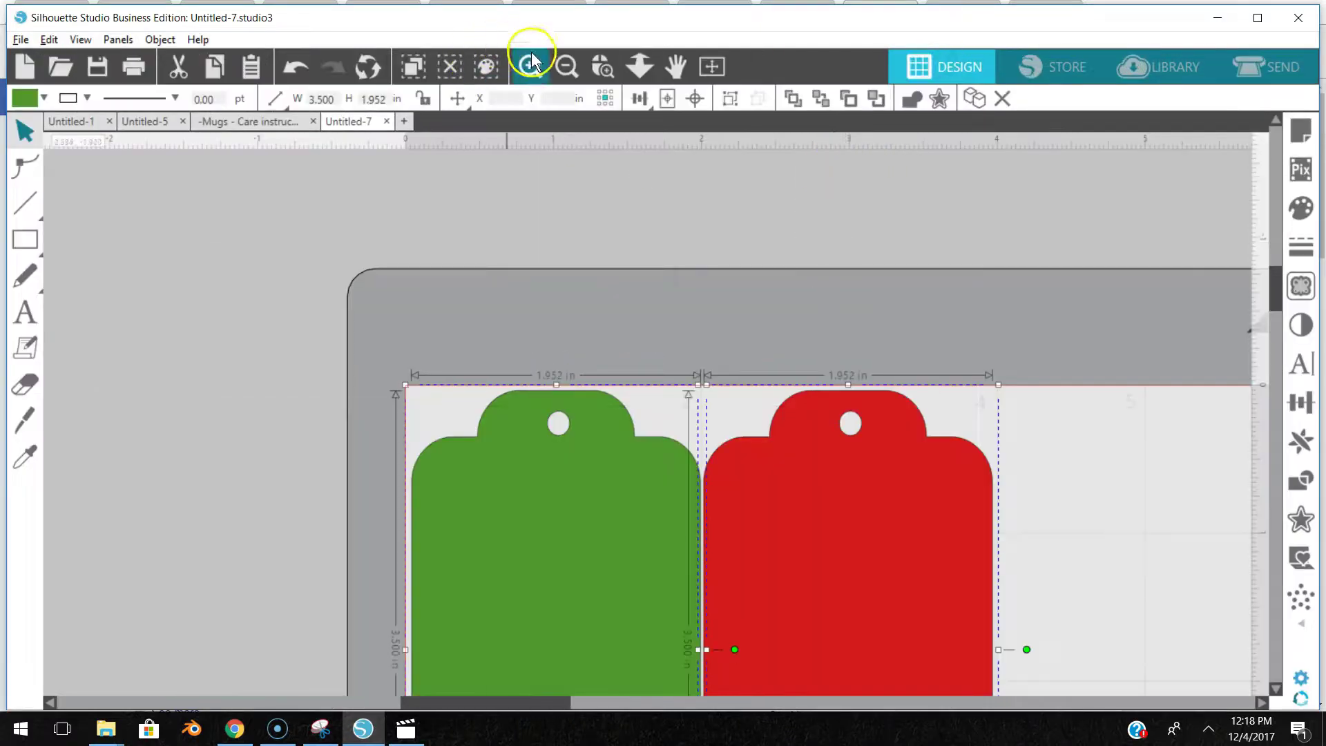
click(568, 71)
click(568, 70)
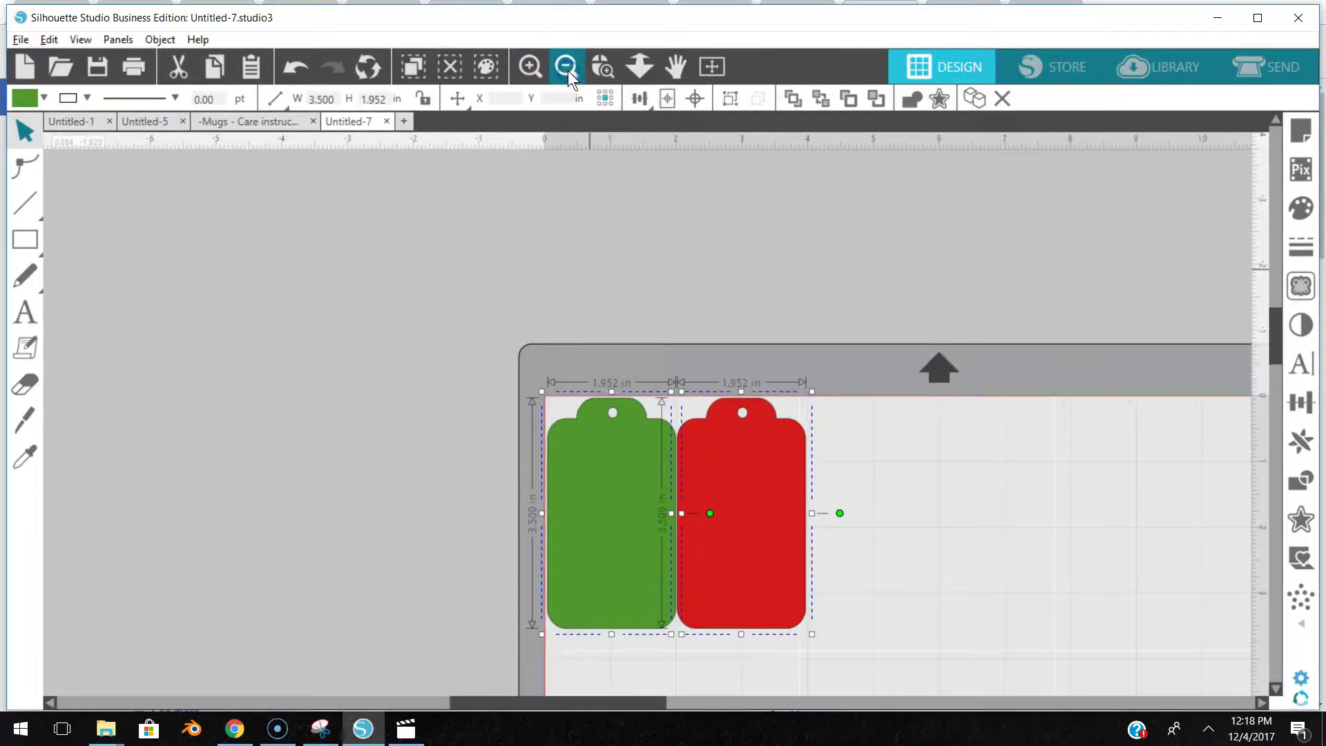
click(568, 70)
click(563, 132)
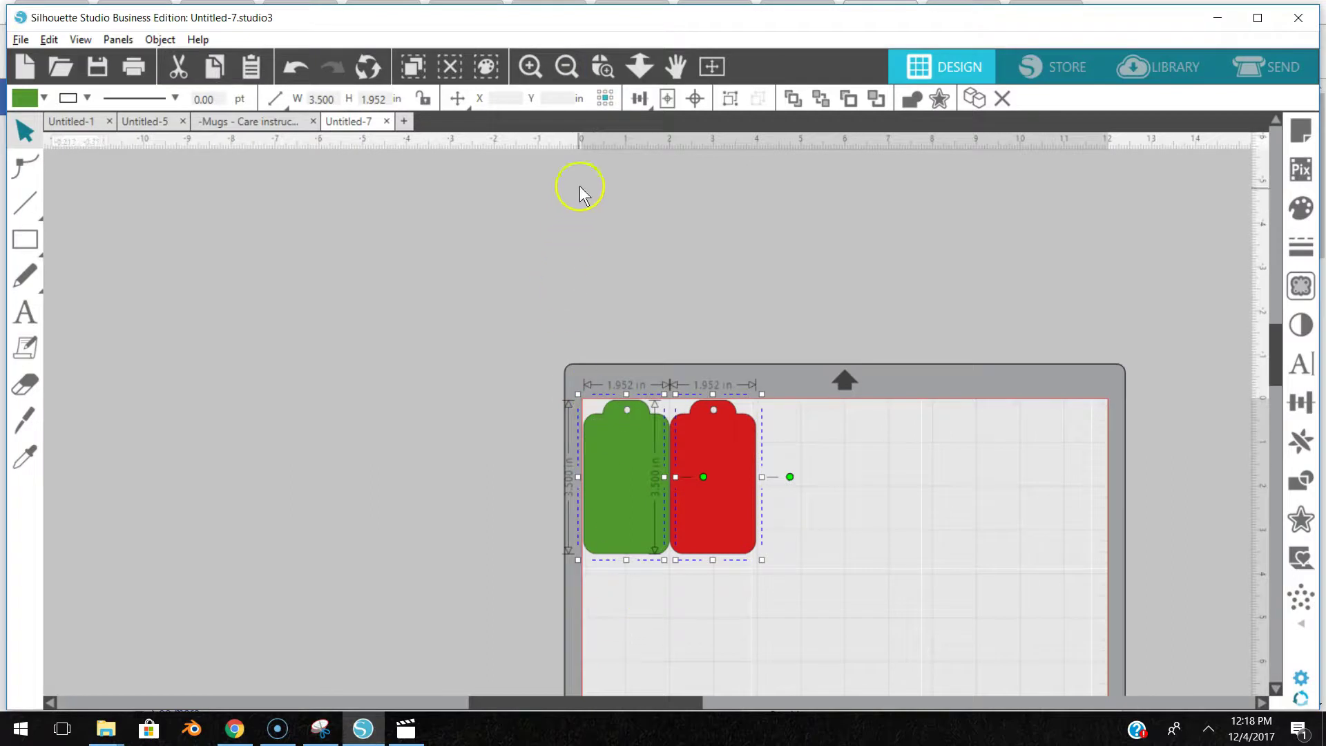
Select the green and red tags together and replicate the pair as a row of four across the mat.
click(531, 67)
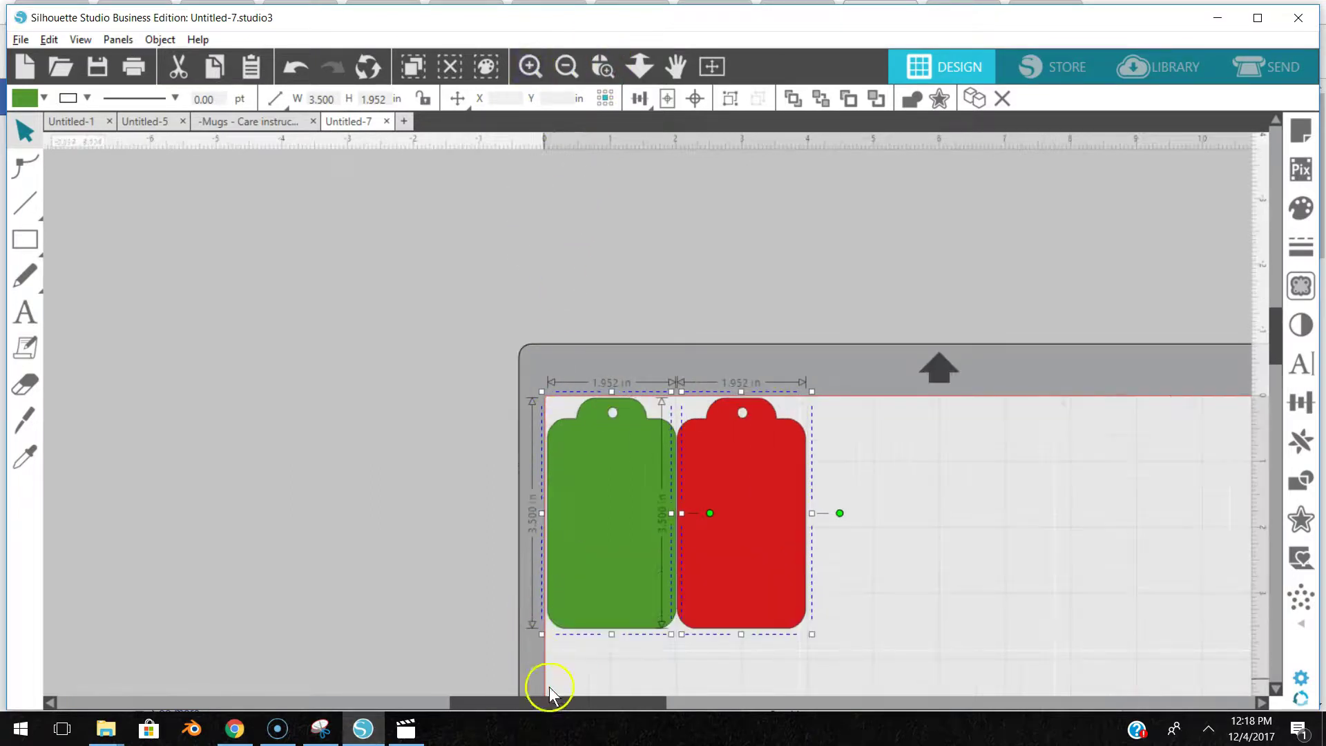
drag(562, 702, 666, 598)
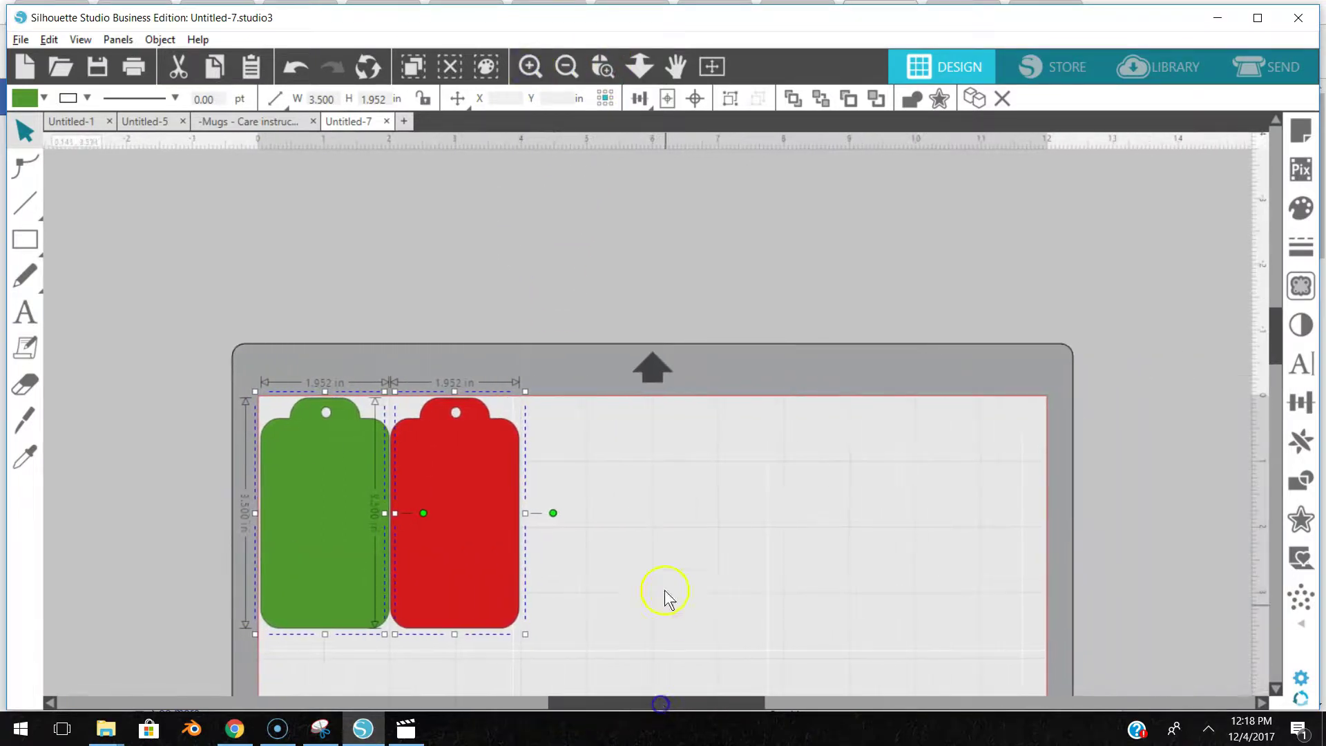
scroll(700, 442, down, 1)
scroll(700, 442, down, 1)
click(572, 373)
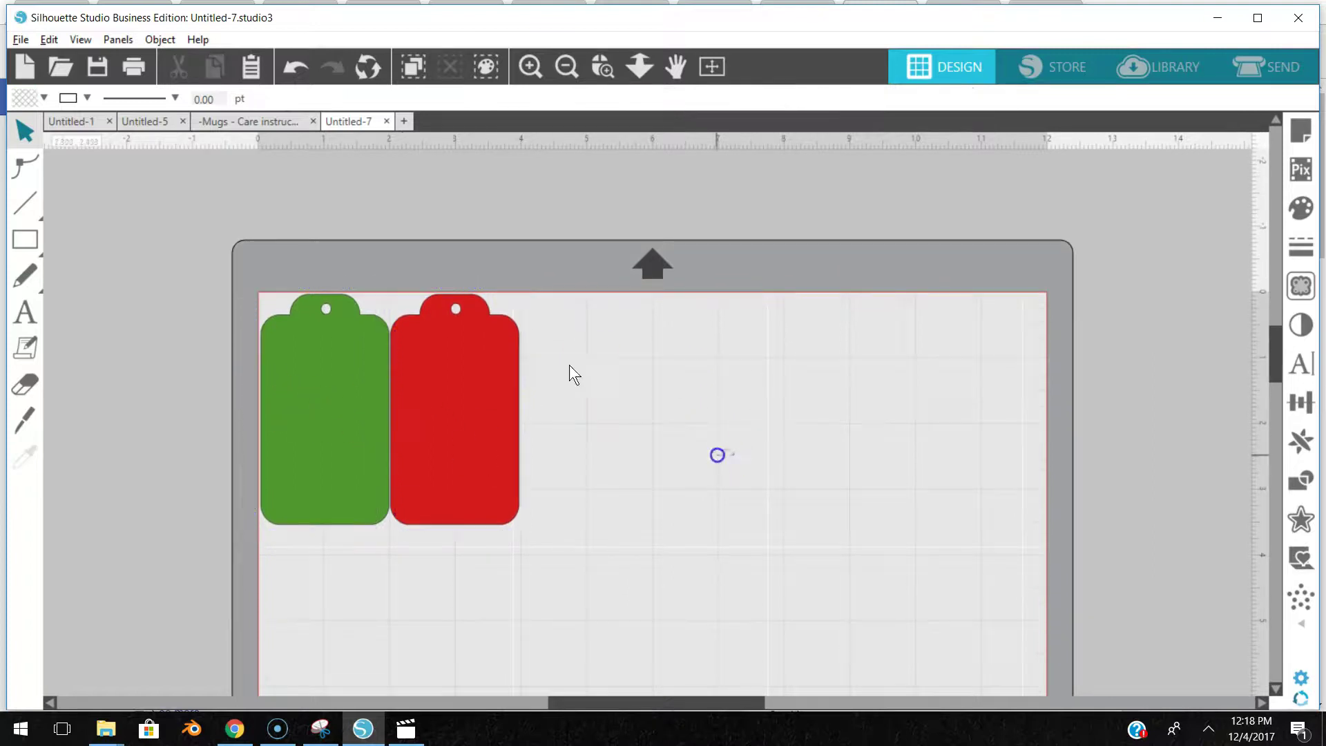
click(439, 413)
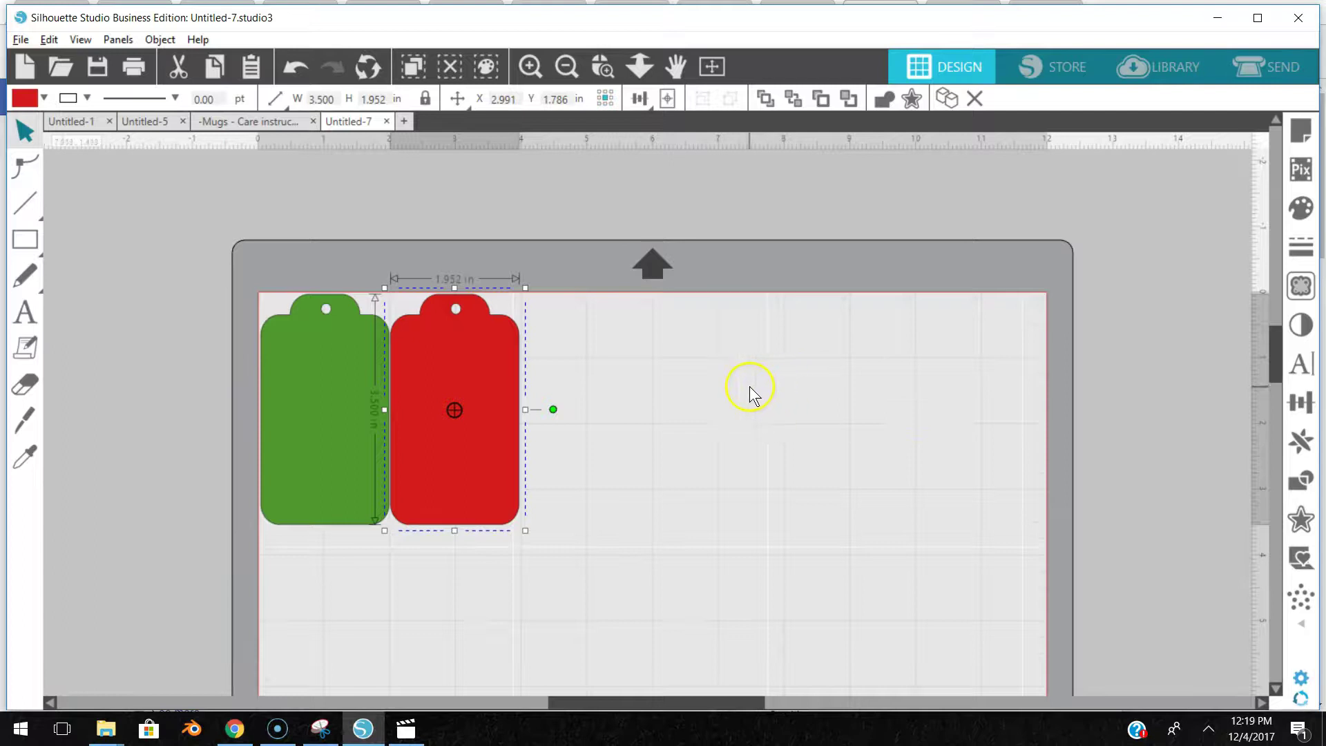
key(i)
key(v)
shift+click(311, 434)
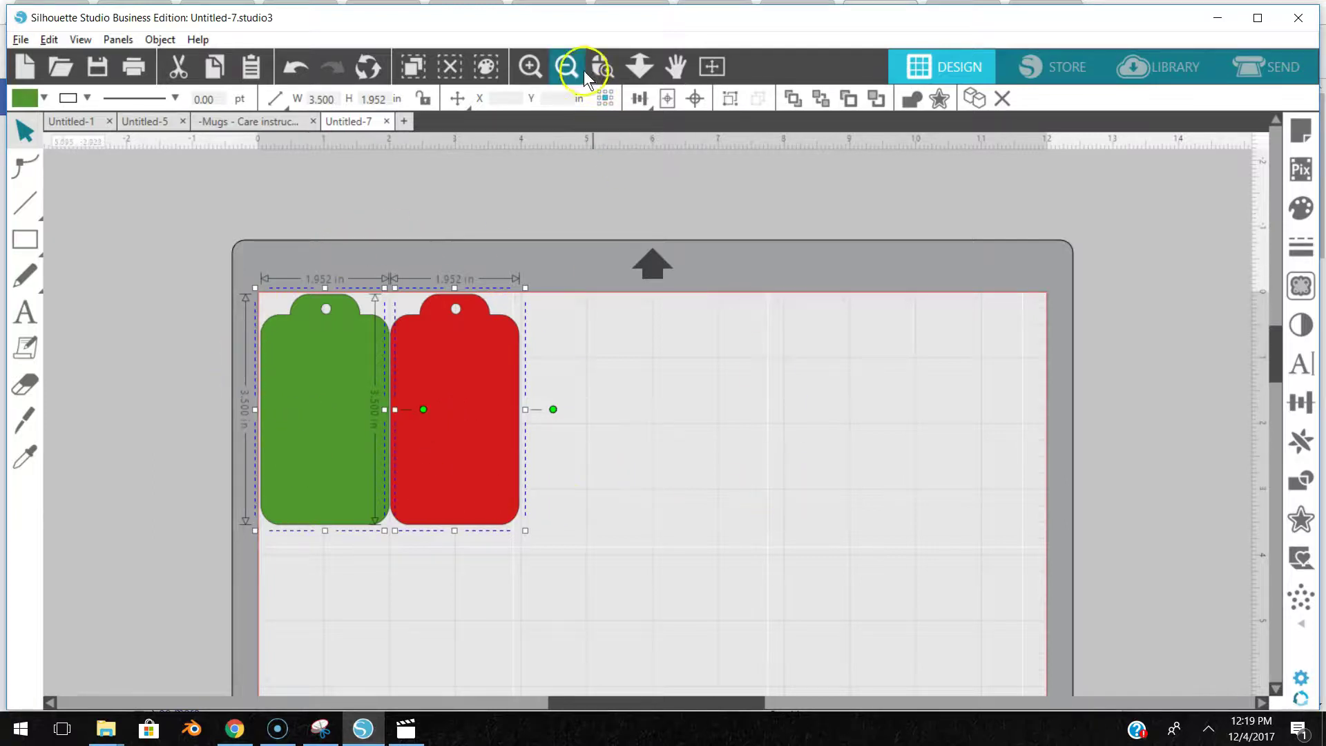
click(567, 67)
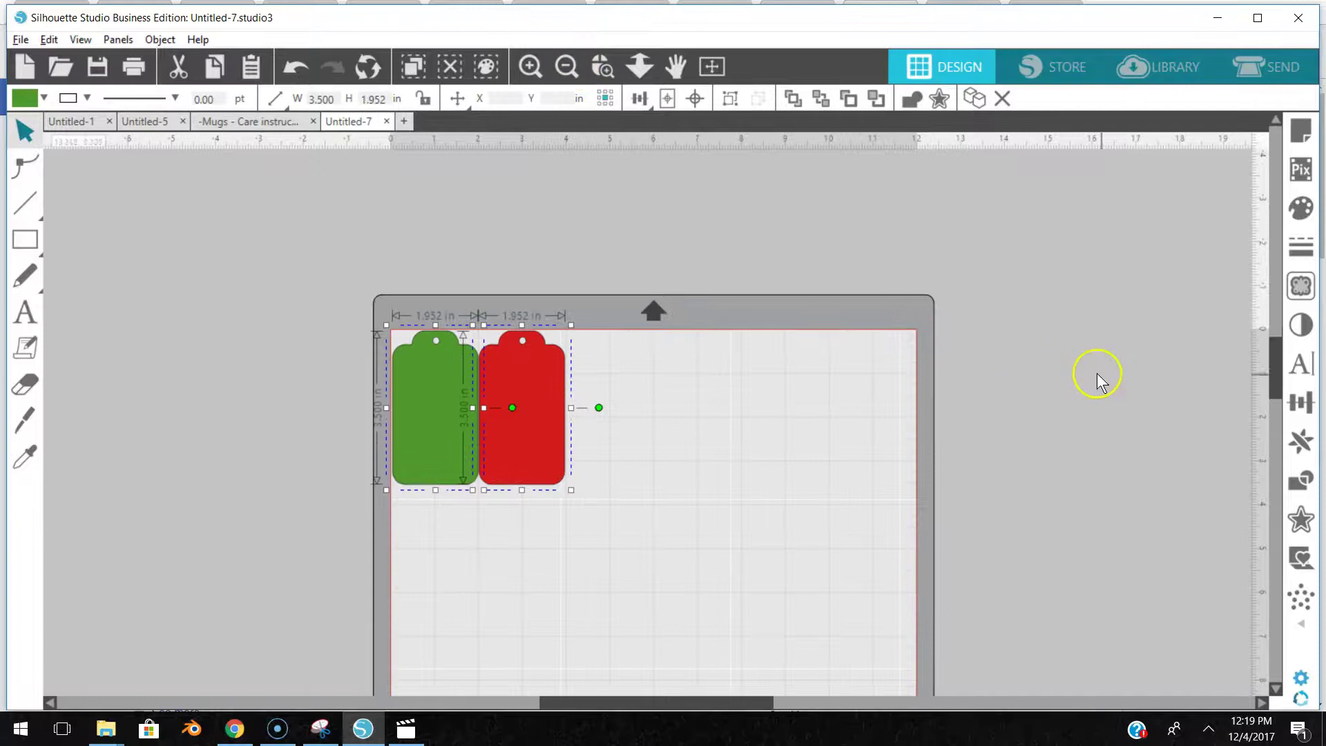
click(1305, 442)
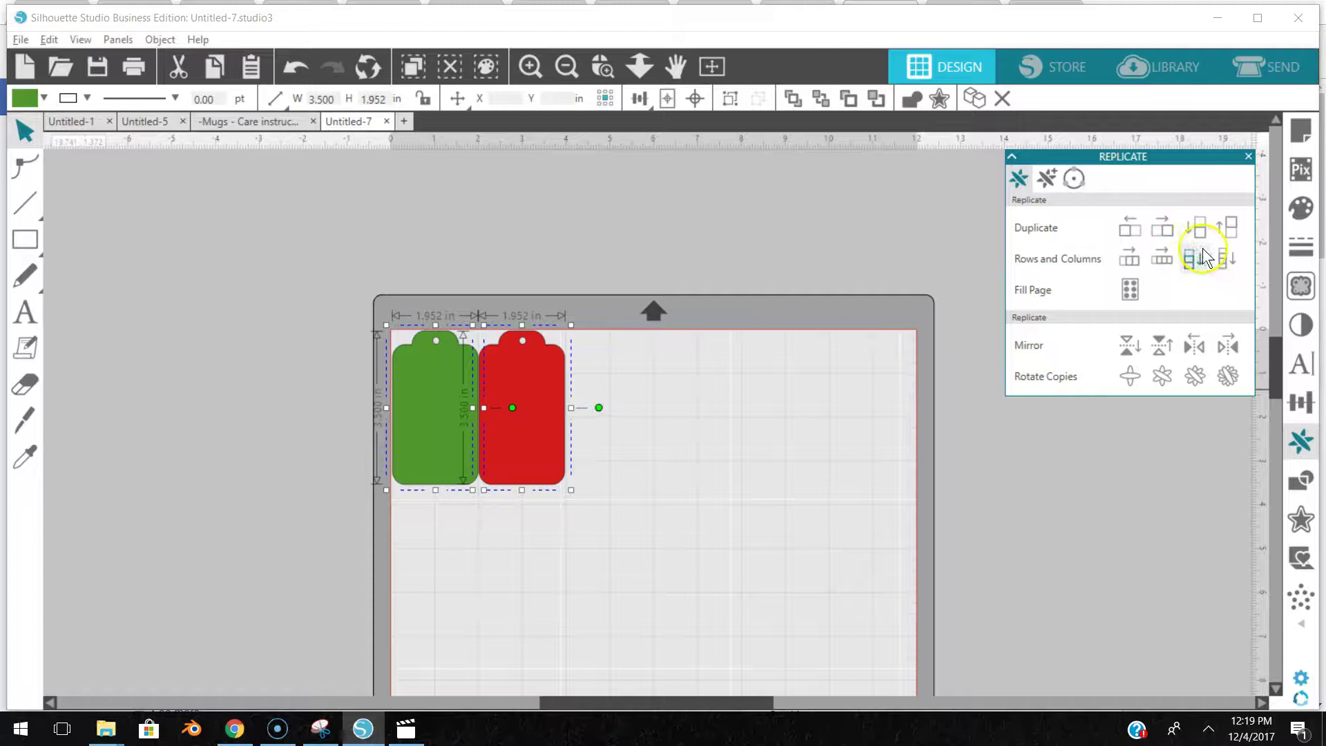
click(1167, 263)
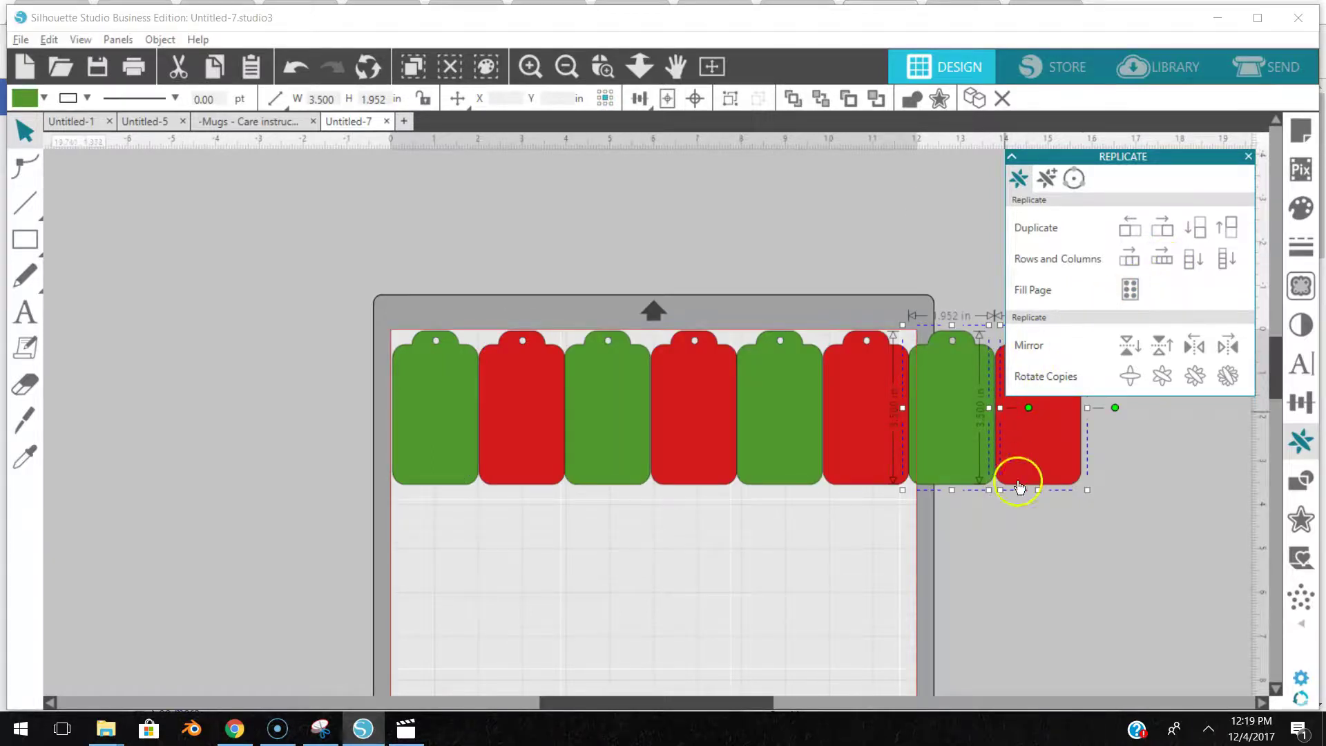
Gather the last green and red tags that overrun the mat's right edge into a pile and delete both.
click(1072, 542)
drag(947, 374, 1054, 487)
click(1036, 426)
drag(962, 452, 1080, 495)
right_click(1072, 487)
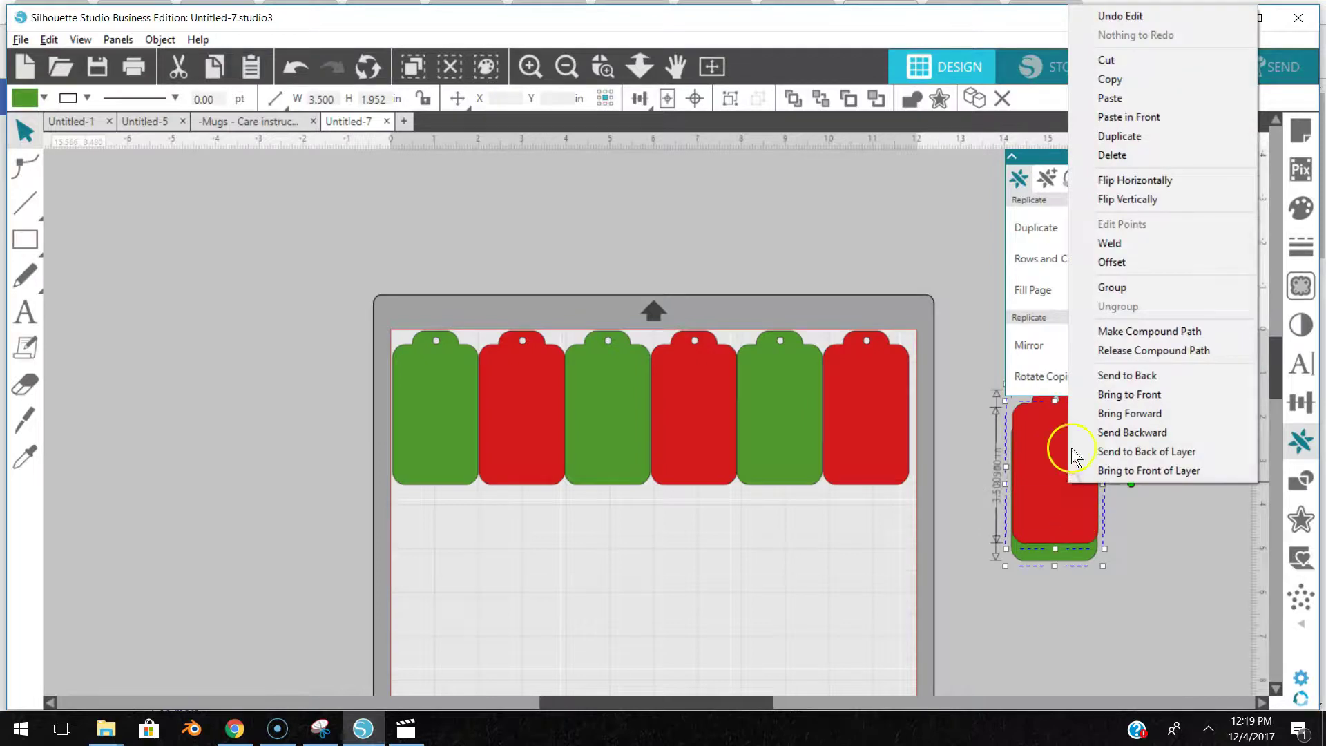
click(1135, 156)
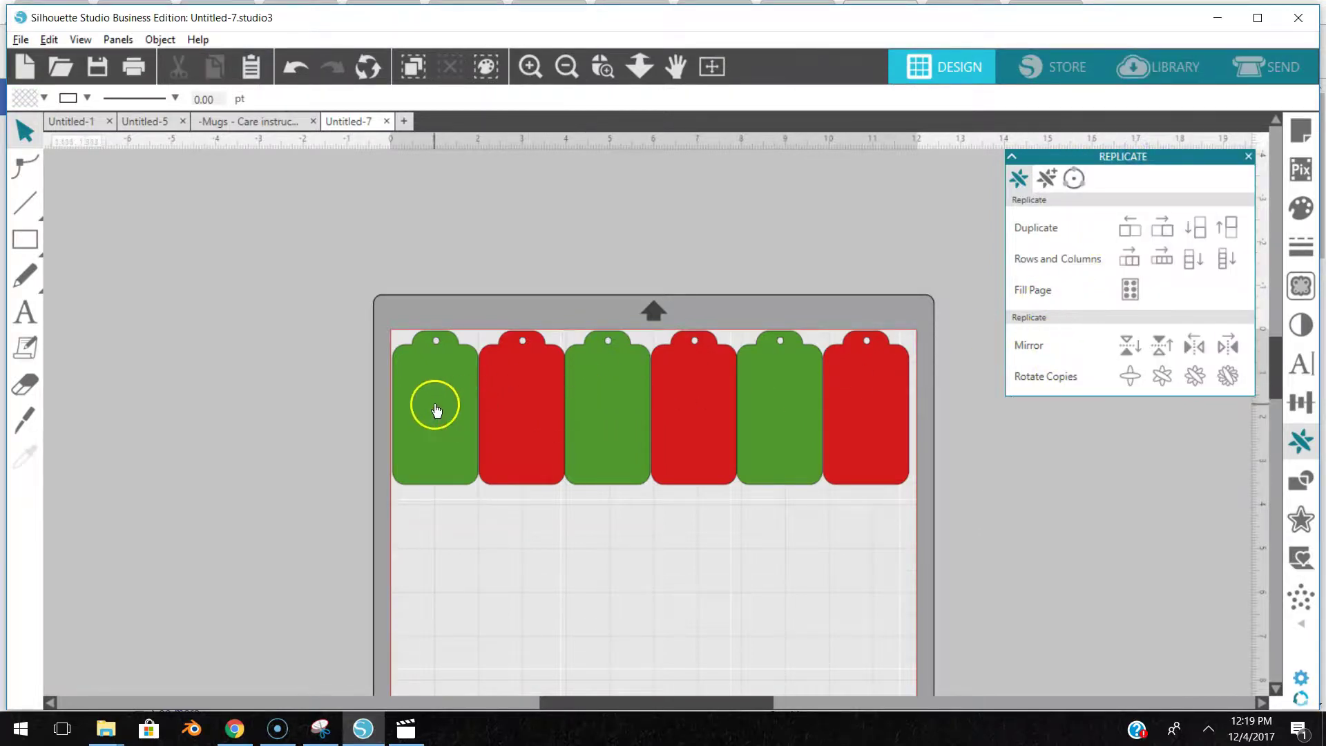
Select the whole row of six tags together and replicate it as a column of four down the mat.
drag(379, 314, 753, 378)
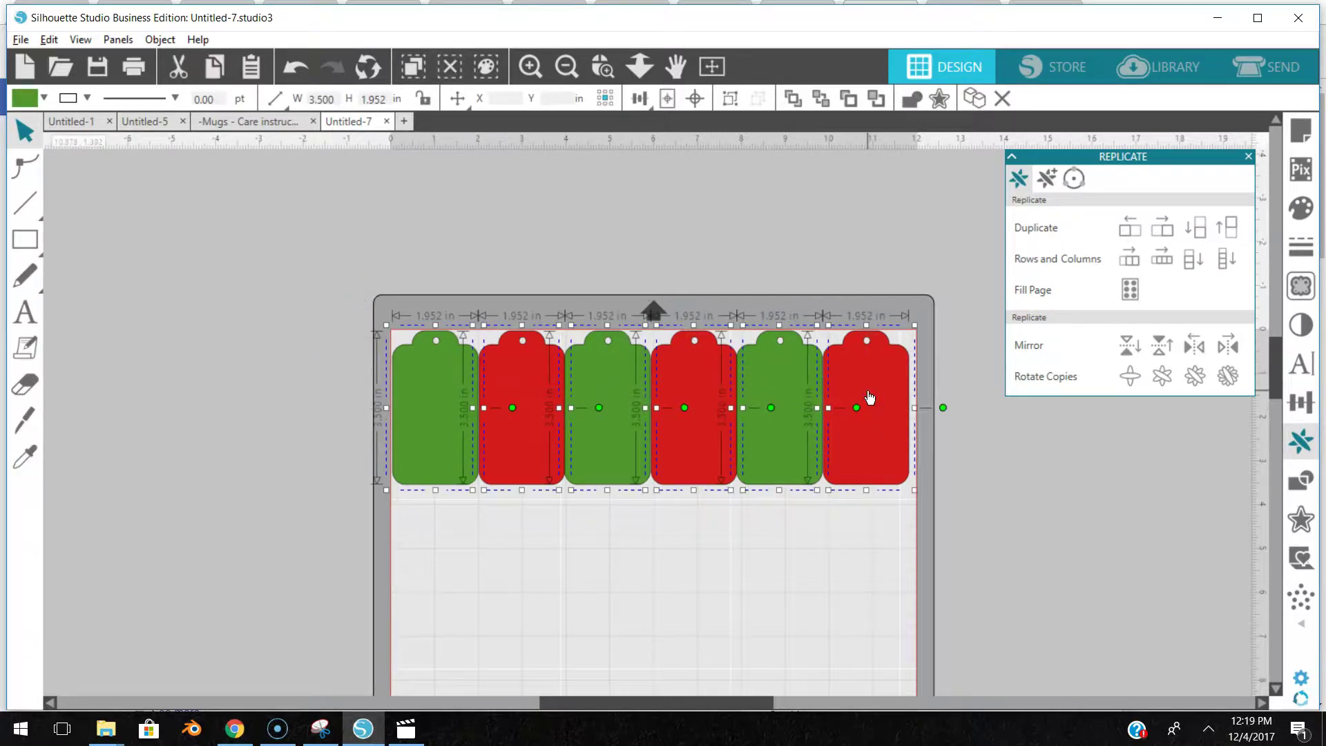
click(1224, 270)
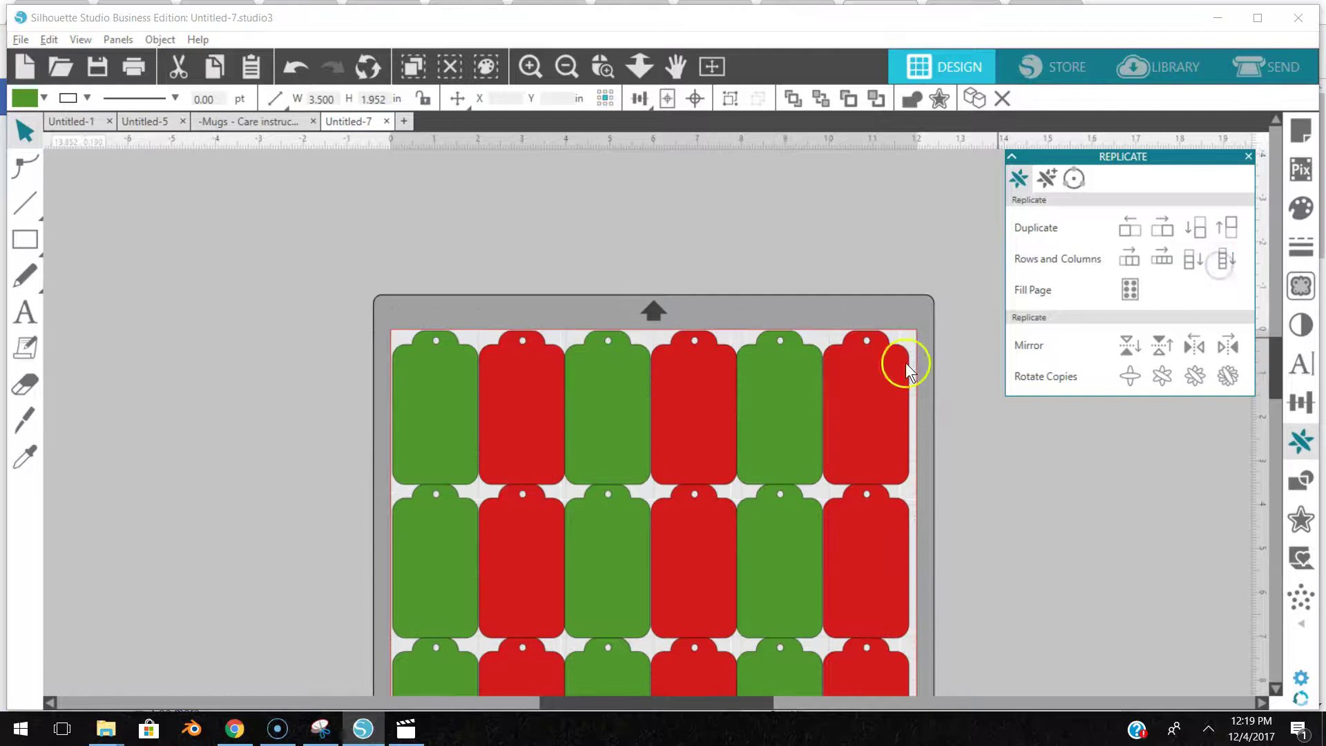
scroll(746, 384, down, 1)
scroll(747, 384, down, 3)
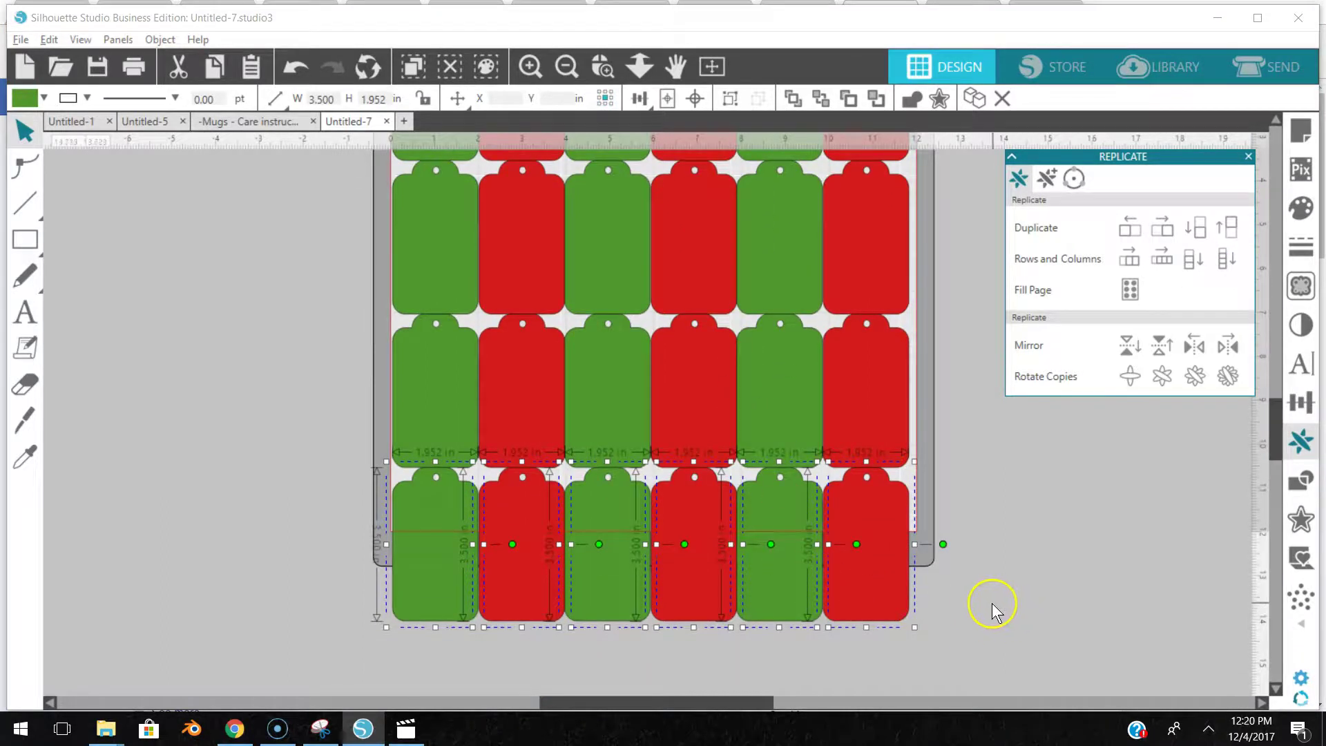
Move the lowest row of tags, which overruns the mat's lower edge, off the mat into the space below it.
scroll(992, 603, up, 2)
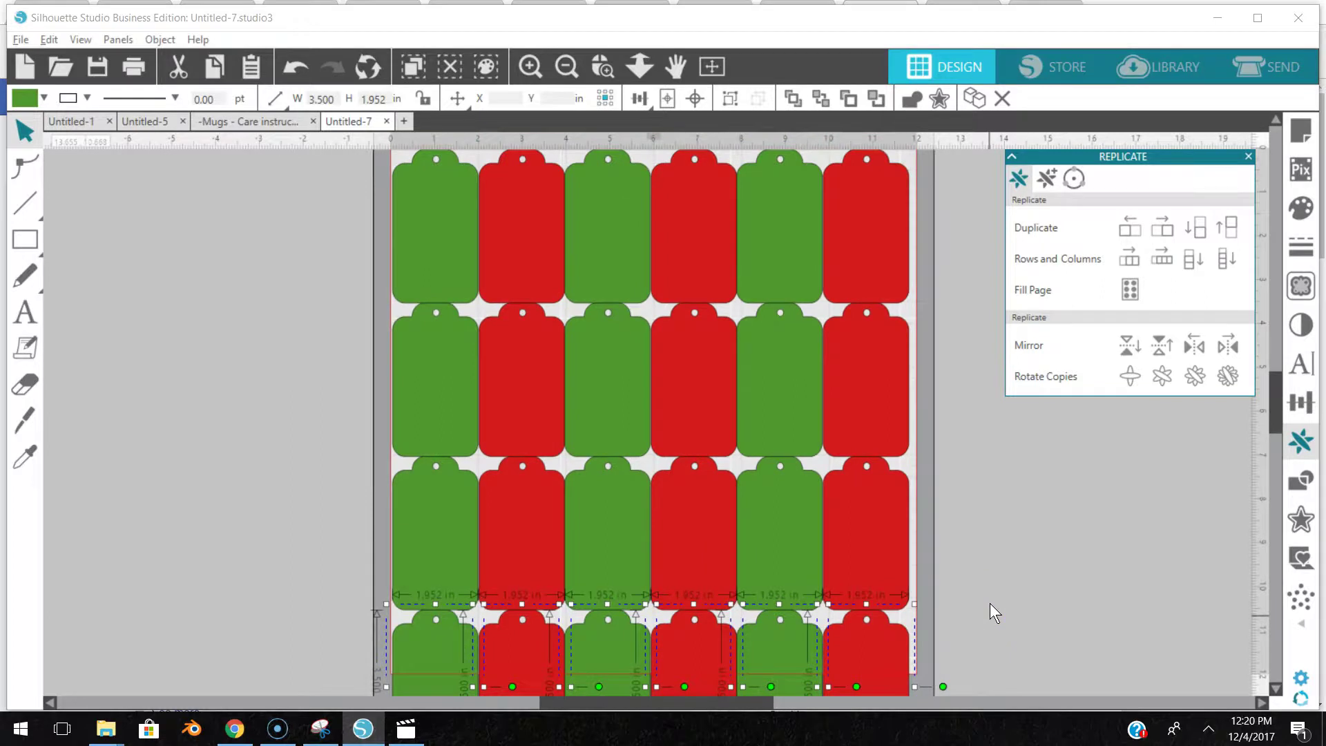
scroll(987, 602, up, 1)
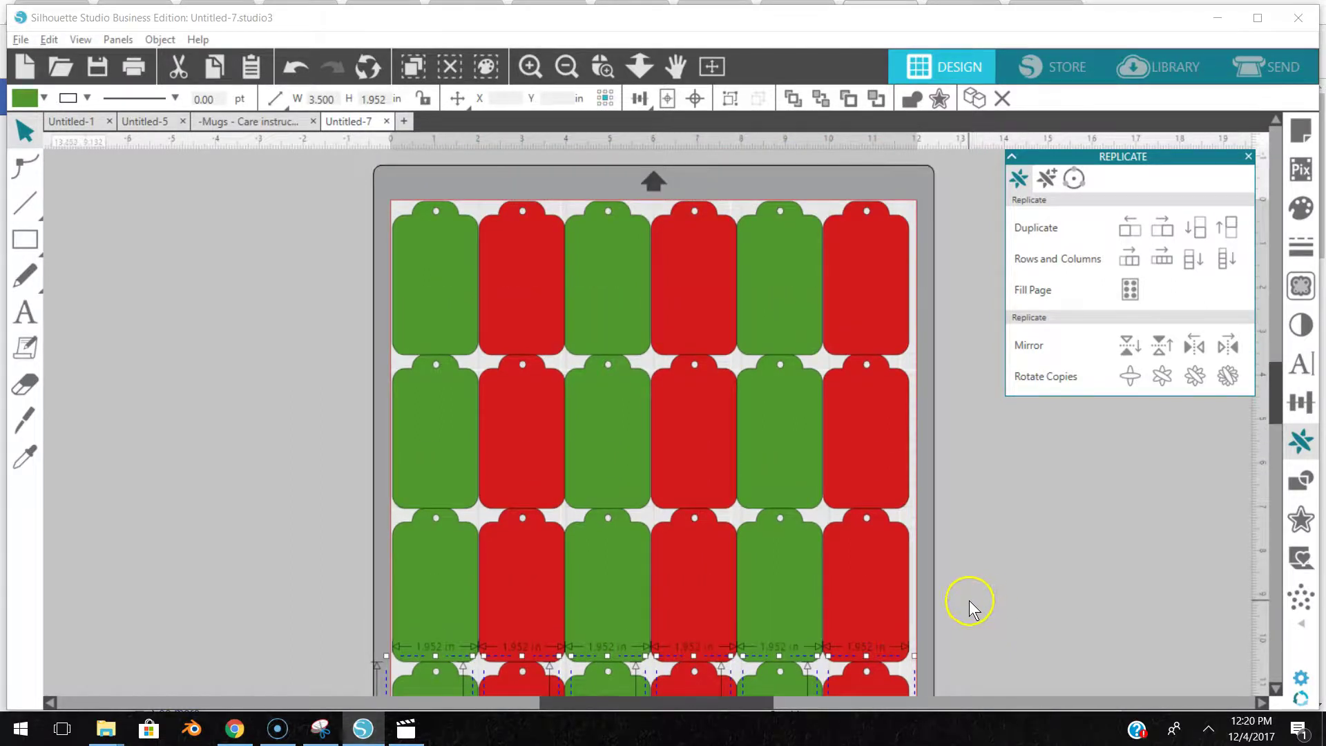
scroll(816, 556, down, 3)
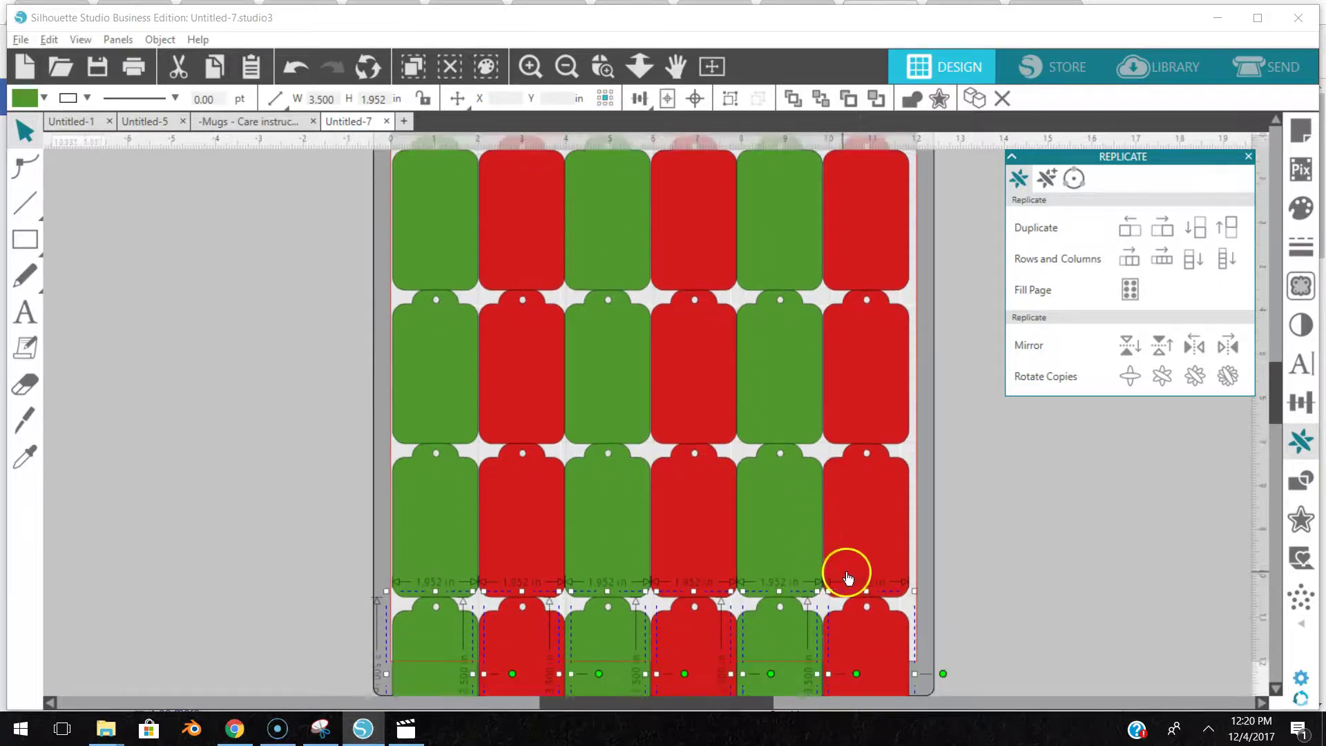
scroll(959, 586, down, 1)
drag(279, 501, 986, 669)
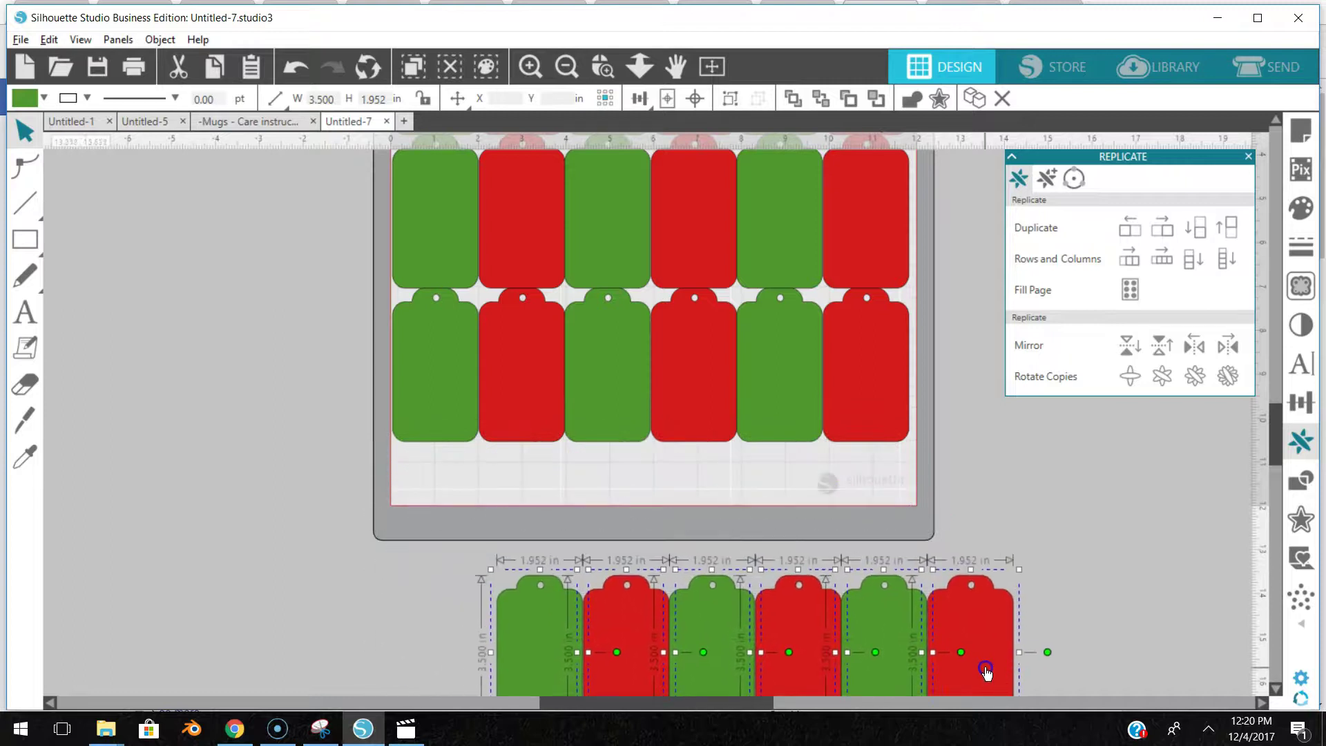
Check the layout of the three rows on the mat and their cut lines in the send preview, and return to the design page.
scroll(188, 503, up, 5)
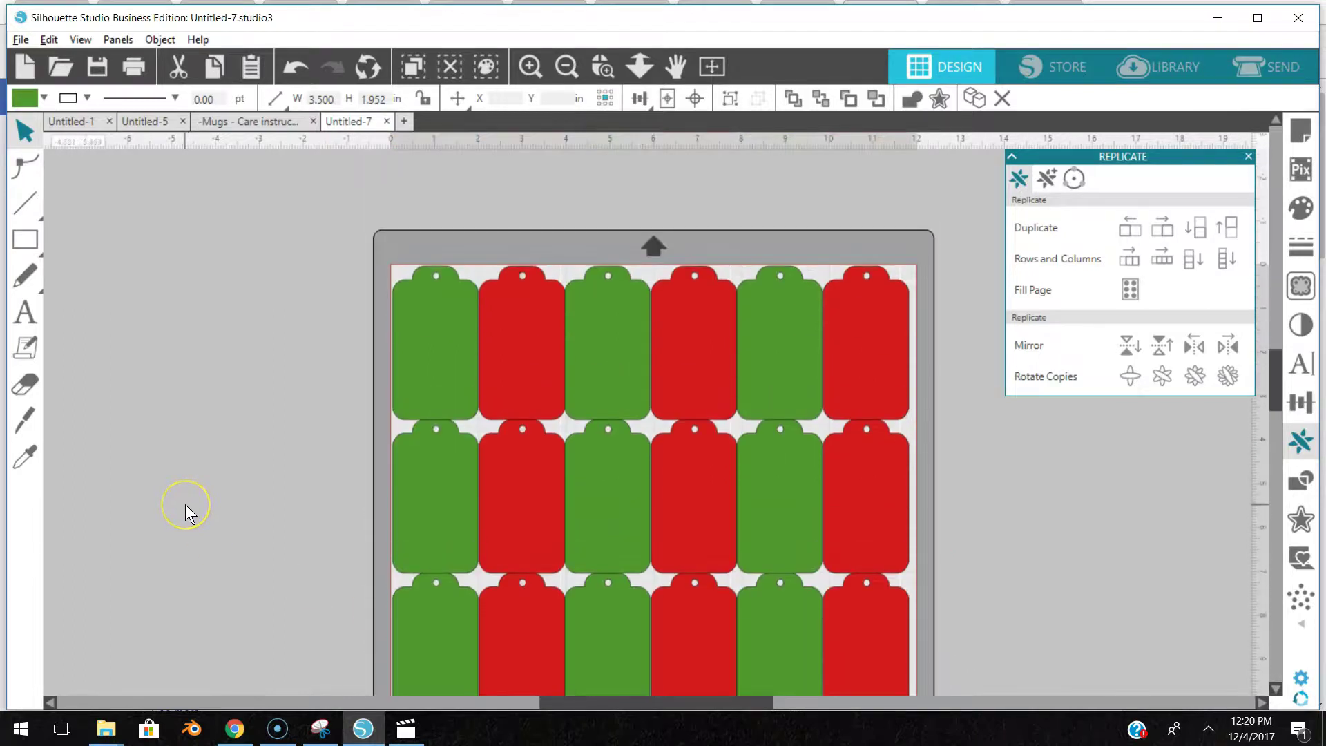
scroll(185, 505, down, 1)
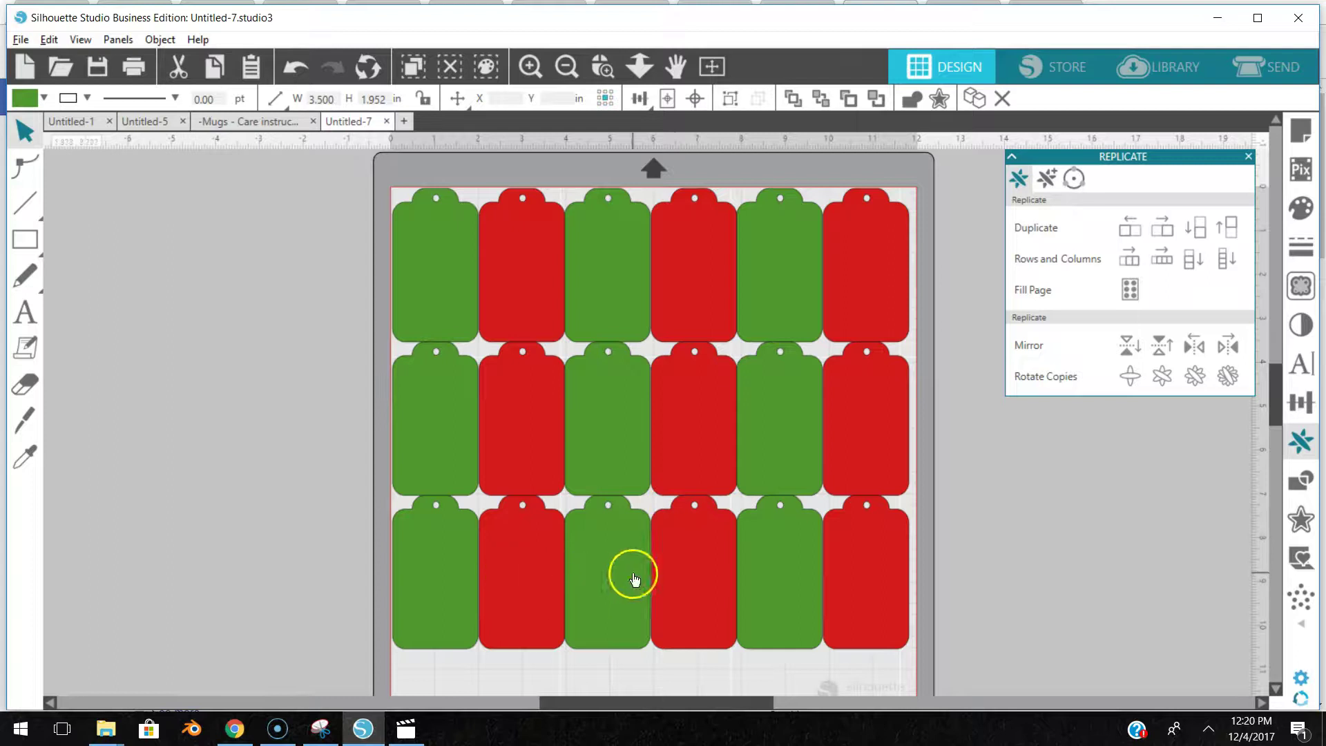
scroll(1166, 512, down, 2)
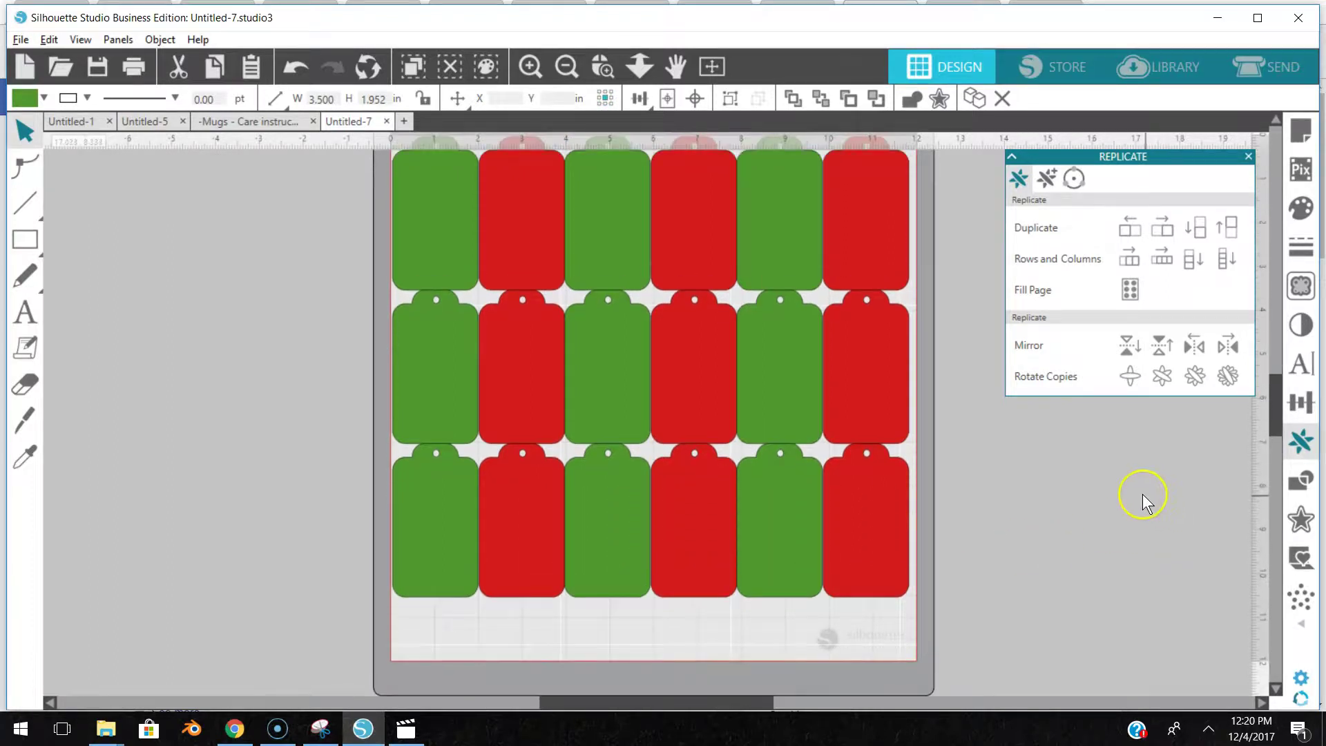
scroll(1126, 479, up, 2)
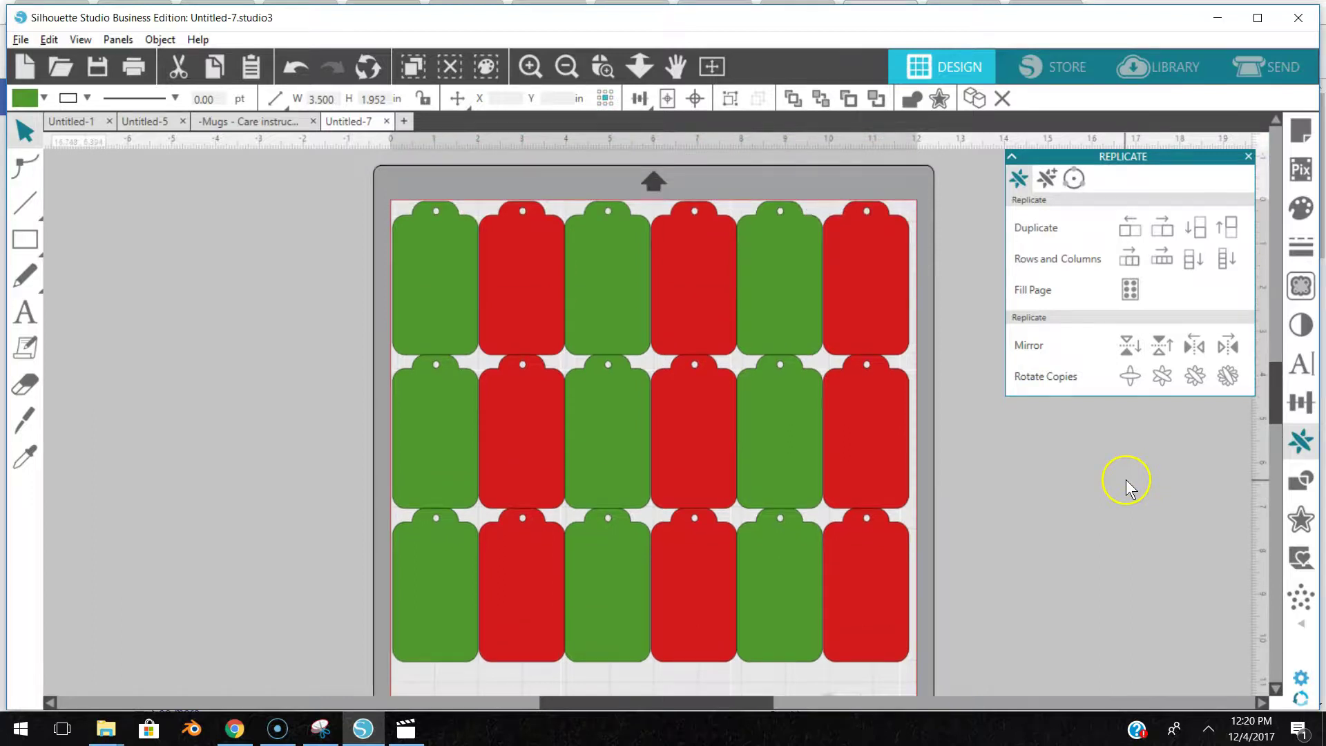
click(1247, 163)
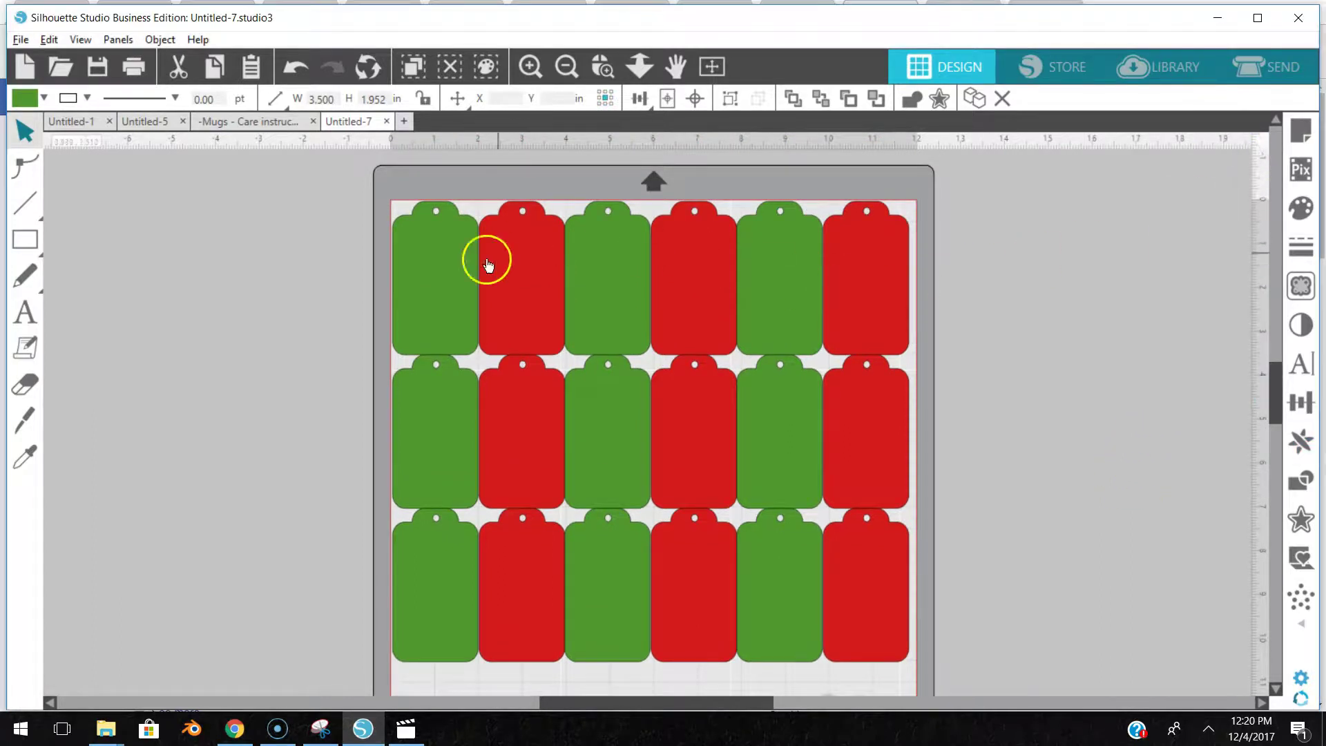
click(1275, 69)
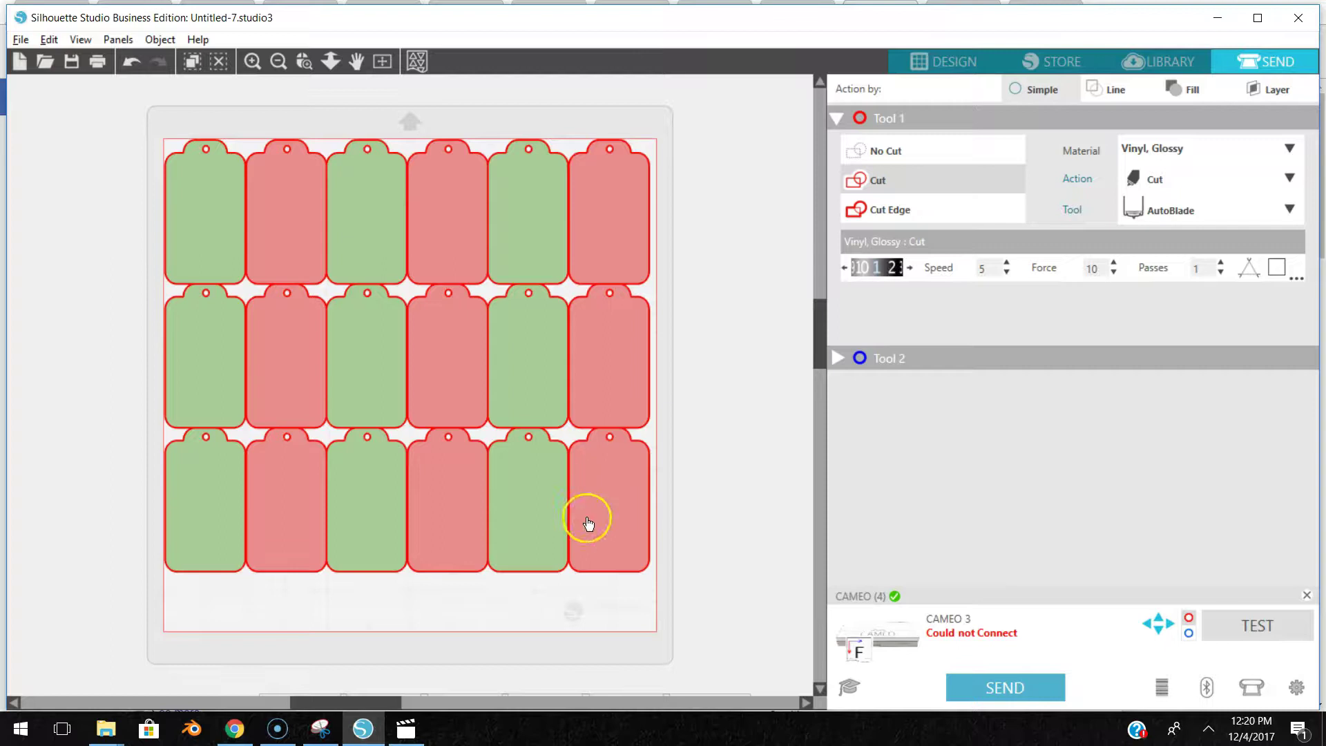
click(1001, 700)
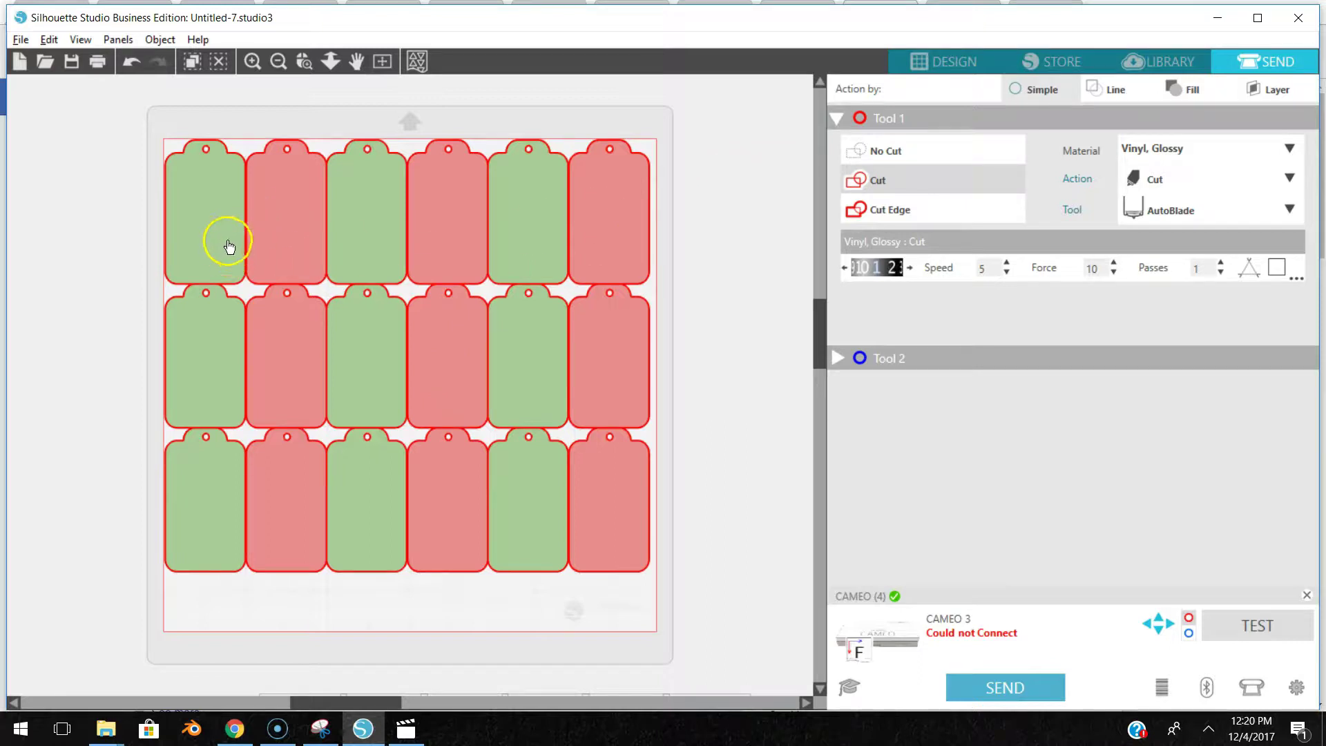
click(939, 61)
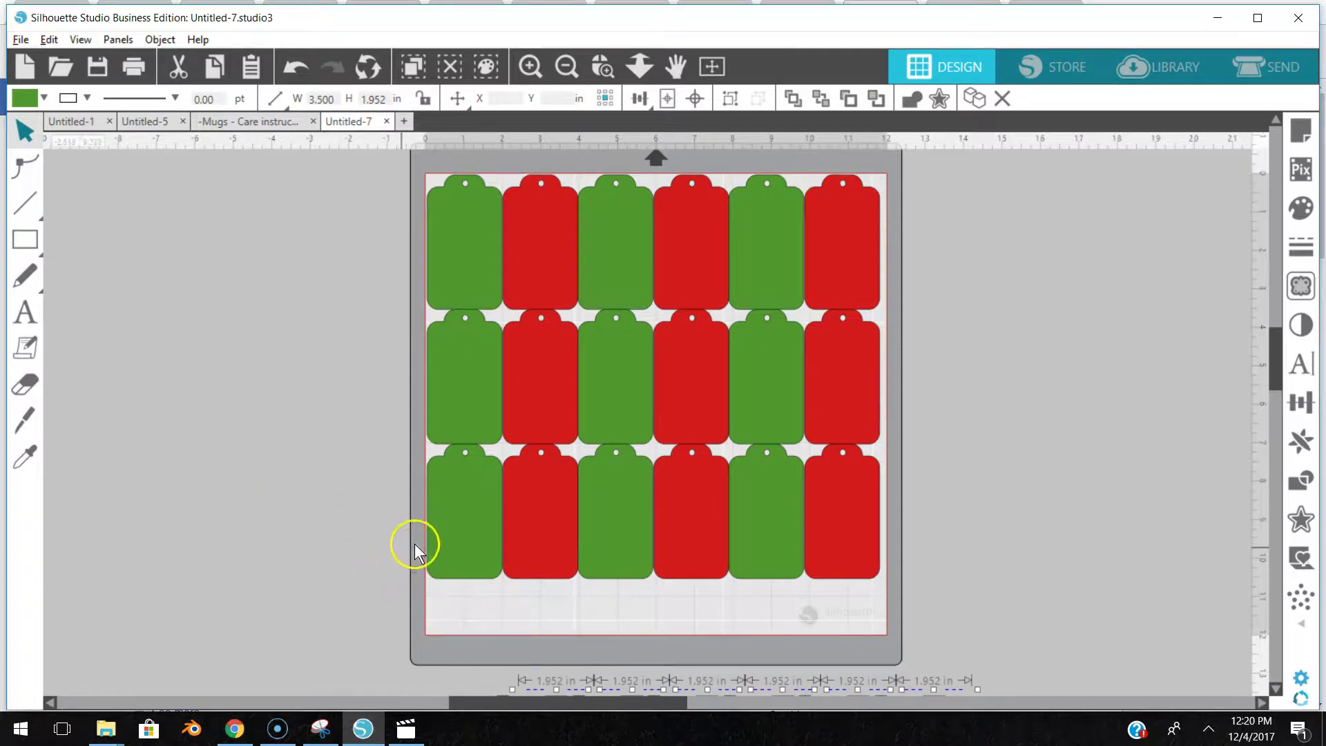
Select all the tags on the mat and scale them down together proportionally to 1.489 in wide and 2.669 in high each.
drag(417, 194, 813, 588)
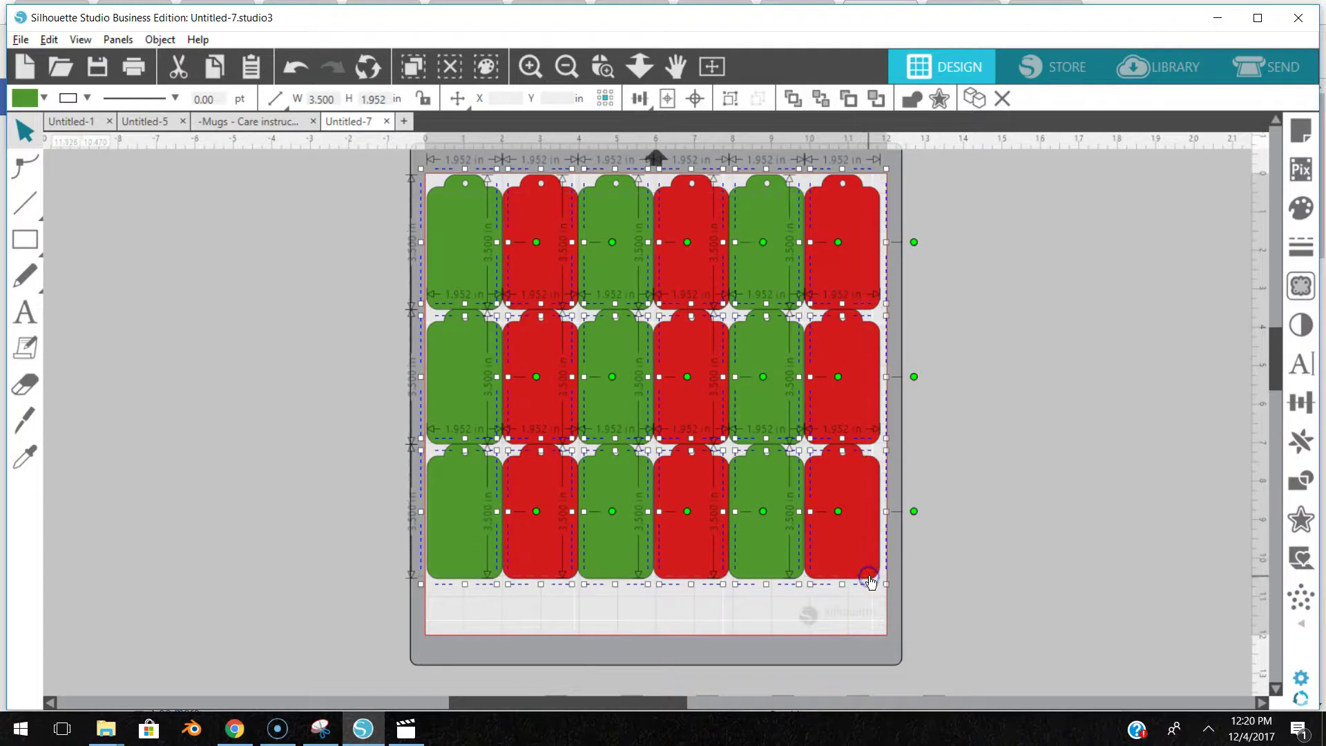
click(890, 586)
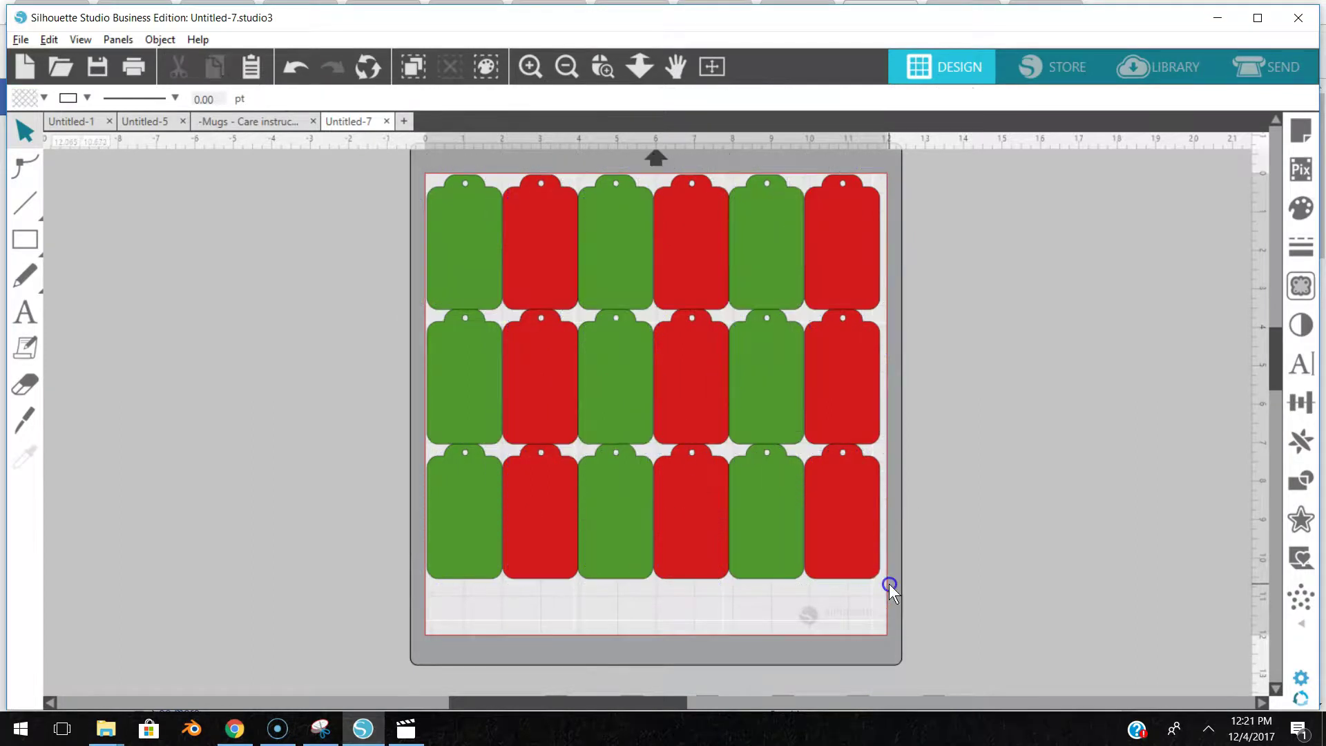
drag(362, 197, 767, 500)
drag(854, 540, 764, 477)
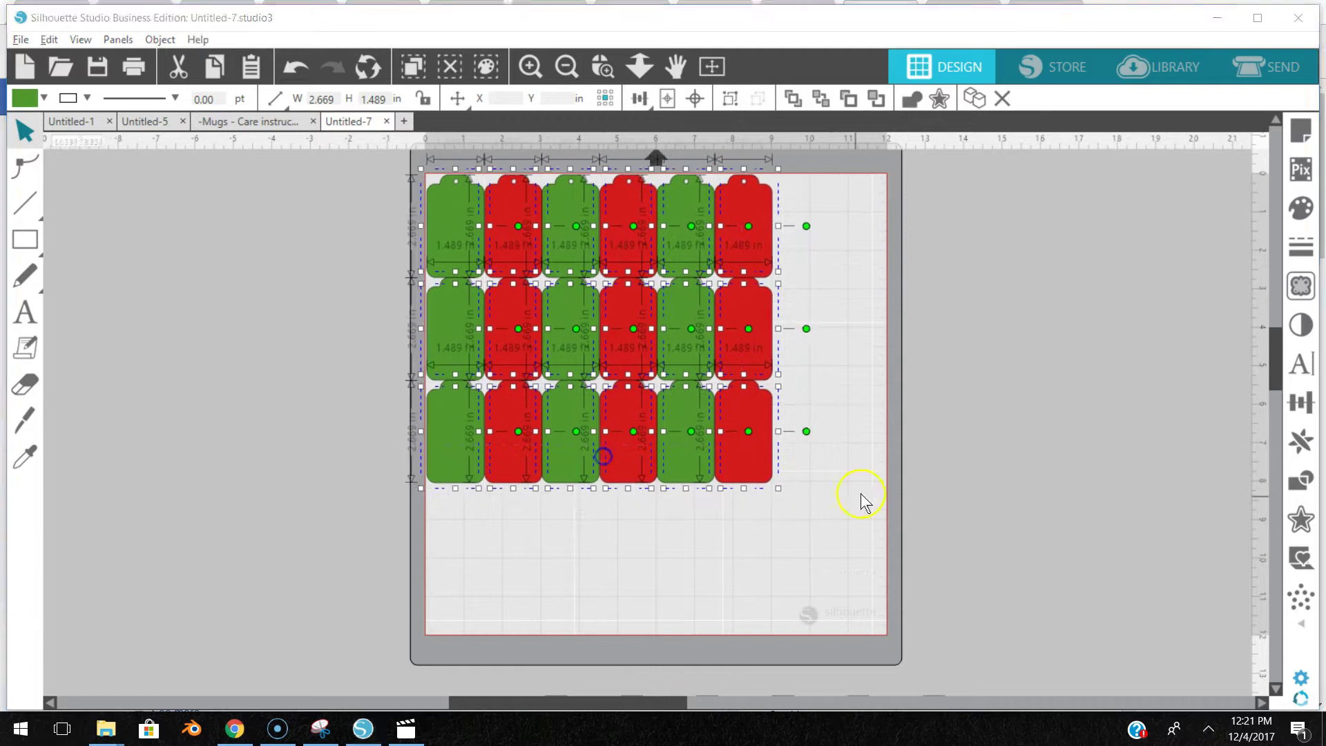
Replicate the last red column of tags, and the other five columns together, as columns of three down the mat.
click(298, 69)
click(764, 429)
click(1301, 441)
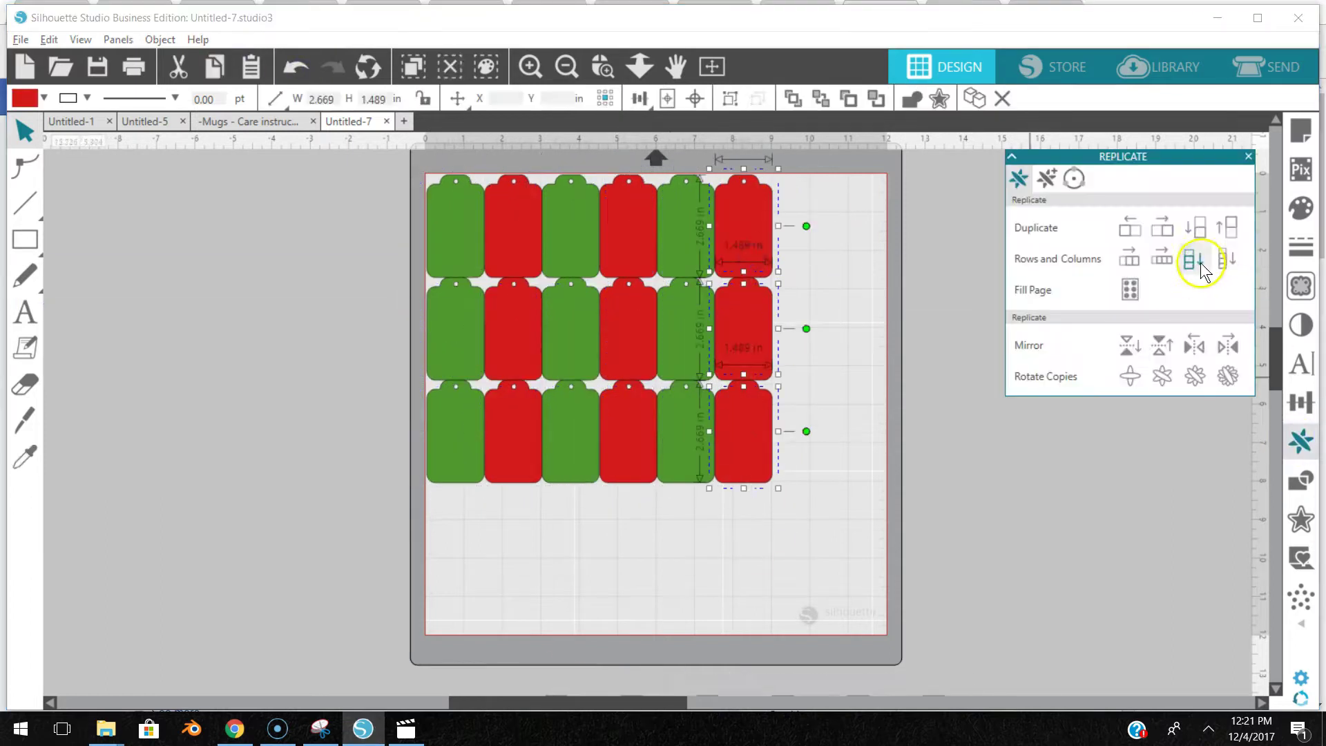
click(1196, 260)
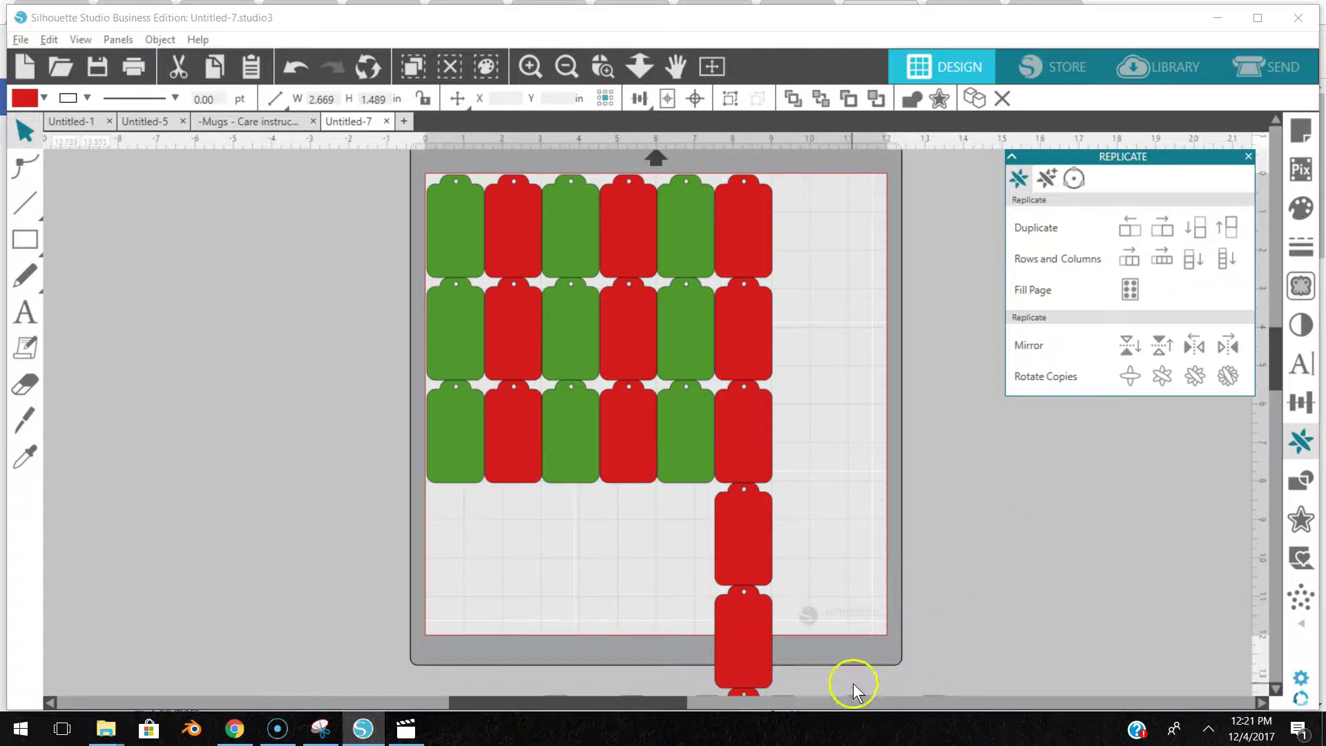
drag(396, 189, 663, 458)
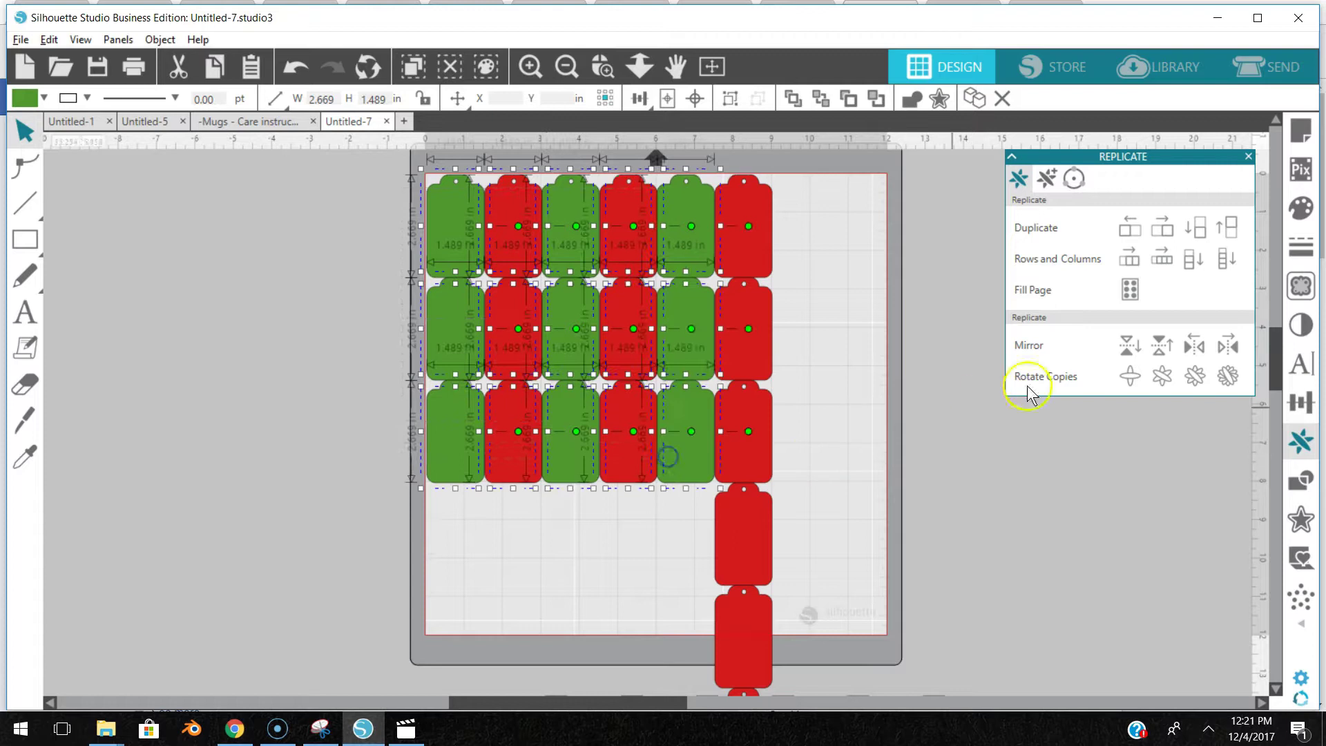
click(1191, 261)
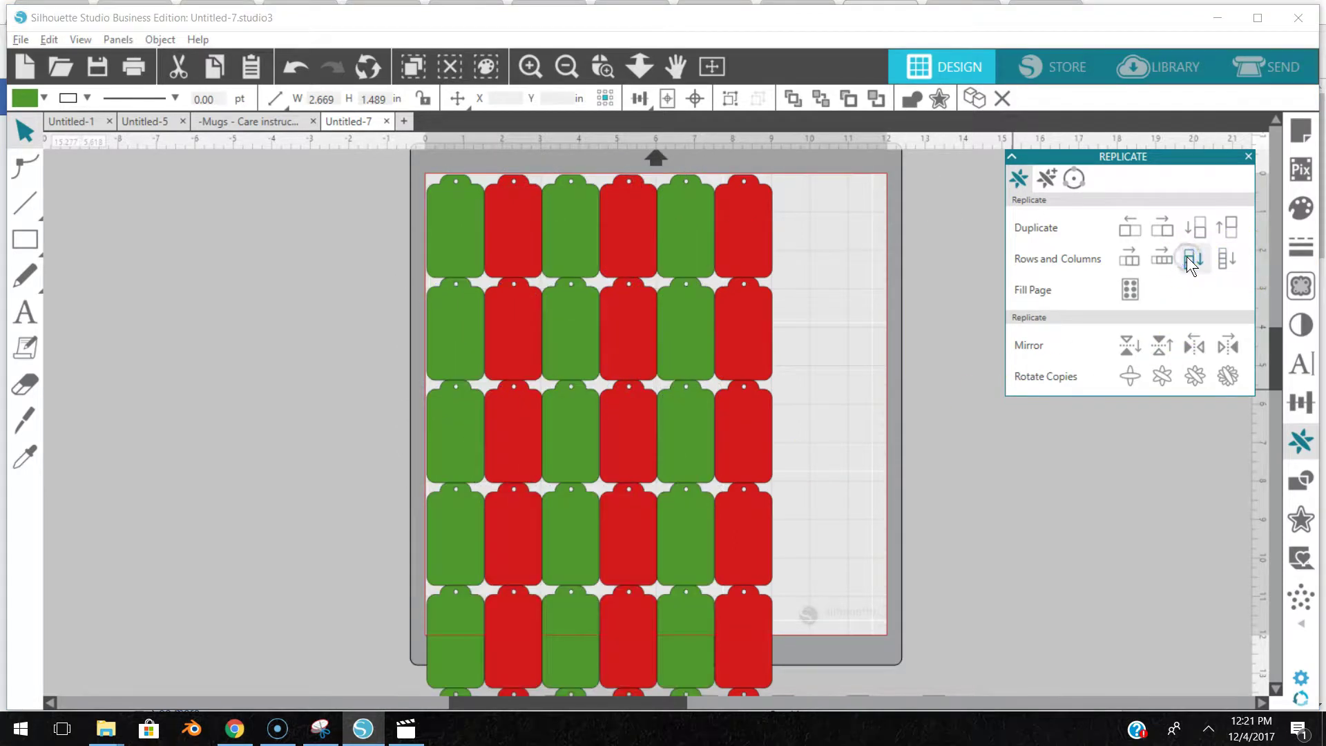
Select the four full rows of tags that fit on the mat and duplicate the block to the right.
click(391, 199)
drag(391, 199, 793, 504)
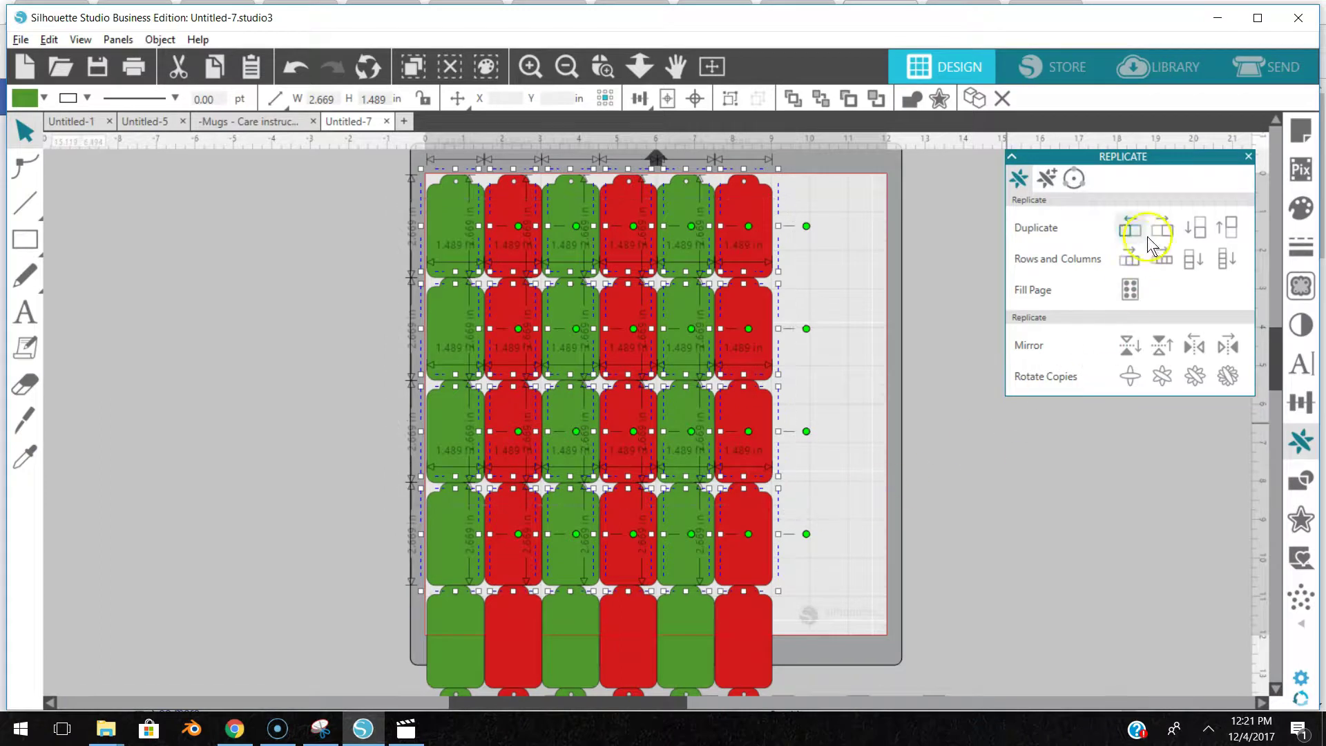
click(1174, 234)
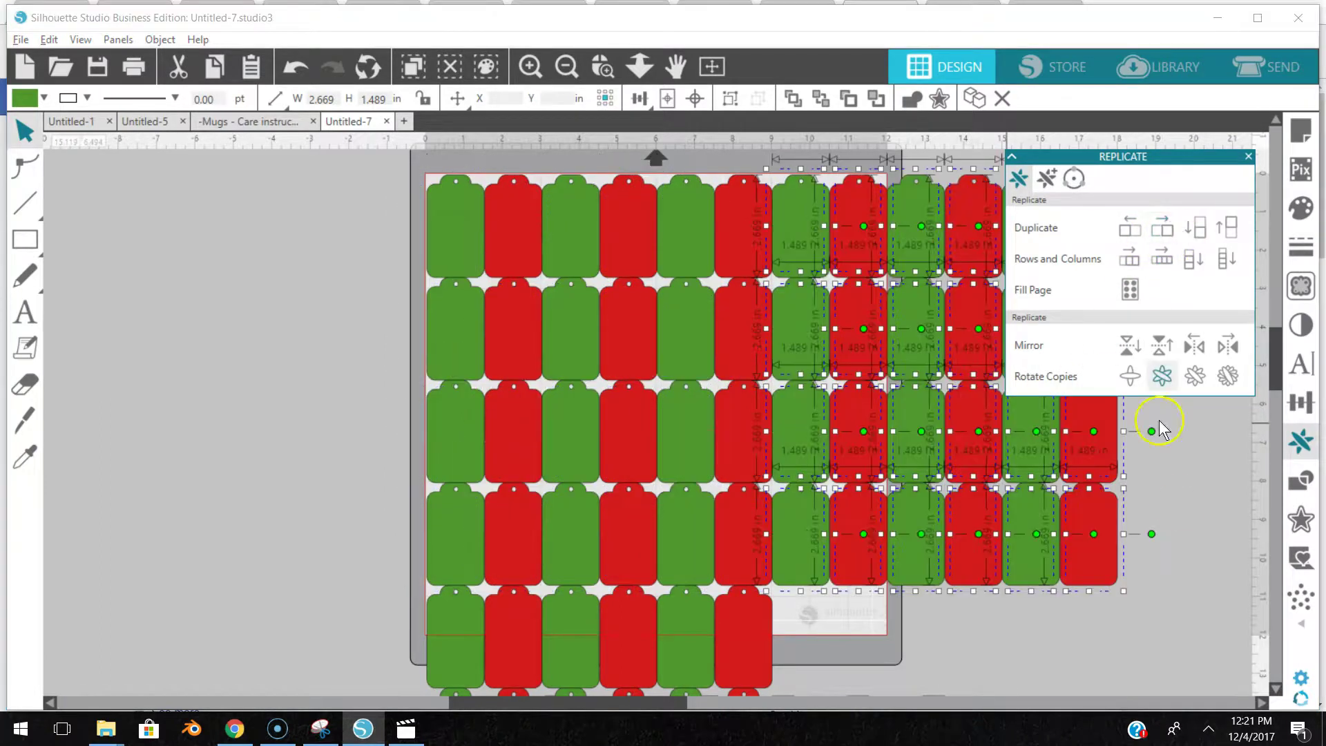
Select the four columns of duplicated tags lying beyond the mat's right edge and delete them.
click(1138, 647)
drag(912, 154, 1078, 556)
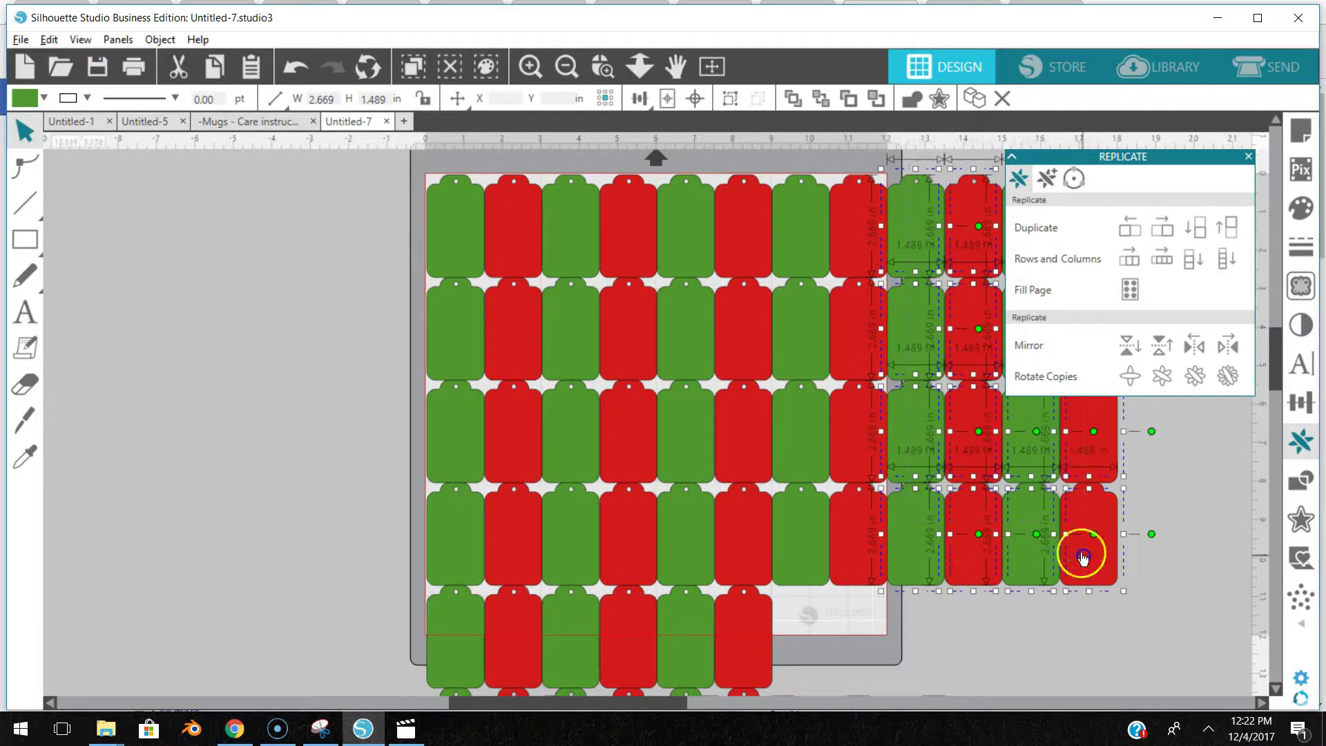
key(Delete)
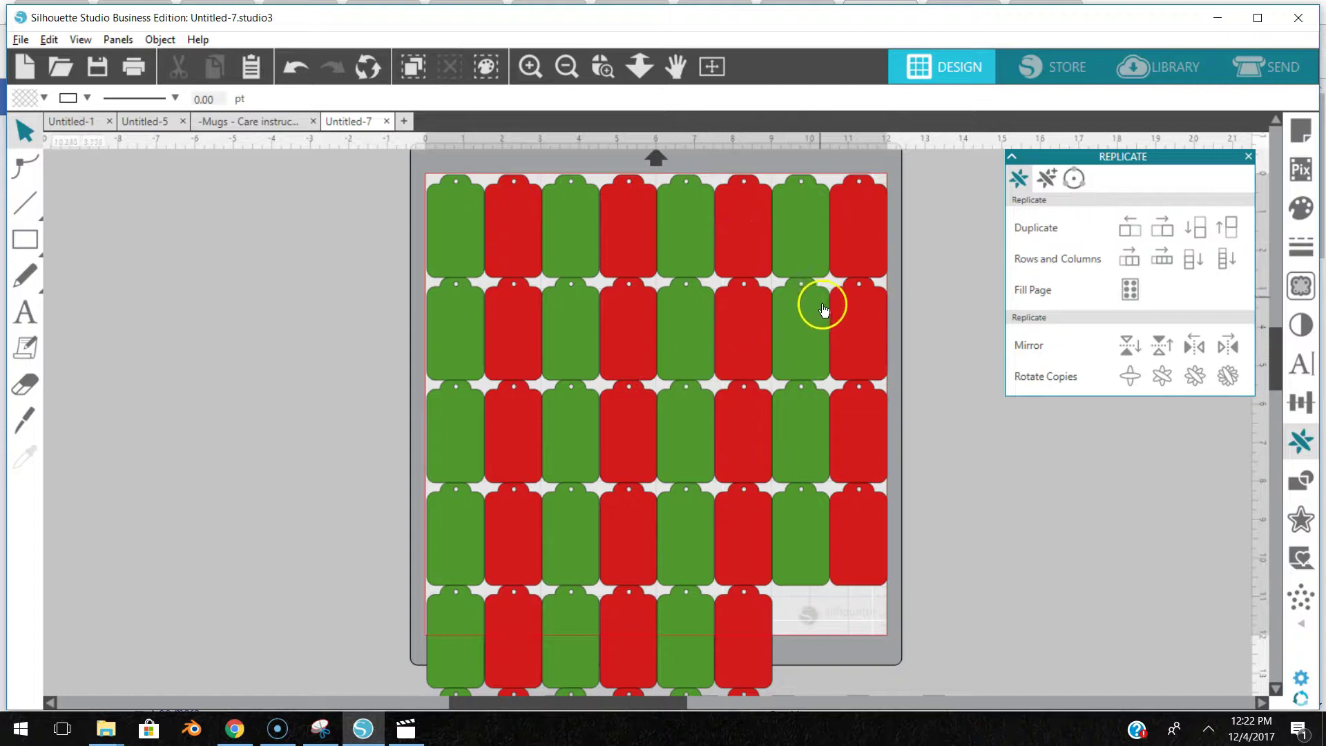
Delete all the surplus tags lying entirely below the mat, including the larger spare row.
scroll(1004, 599, down, 1)
scroll(1002, 592, down, 4)
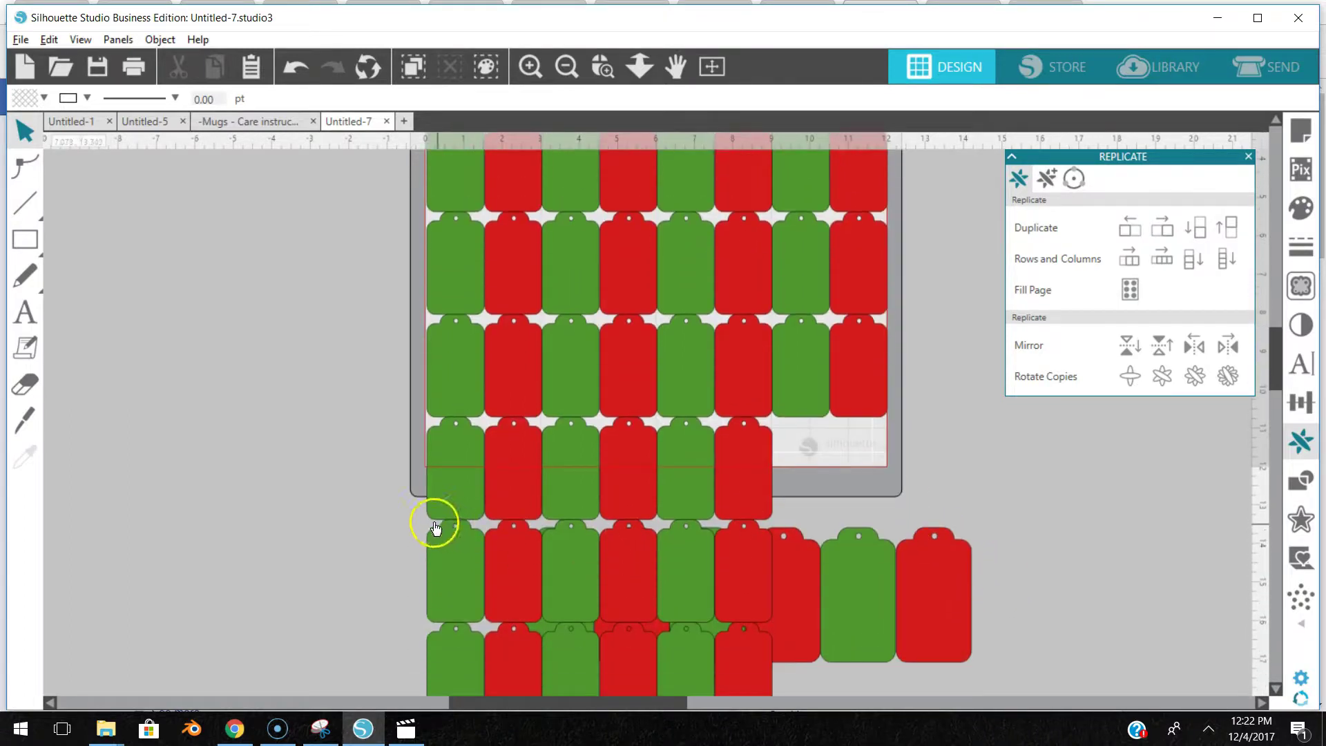
drag(318, 446, 942, 675)
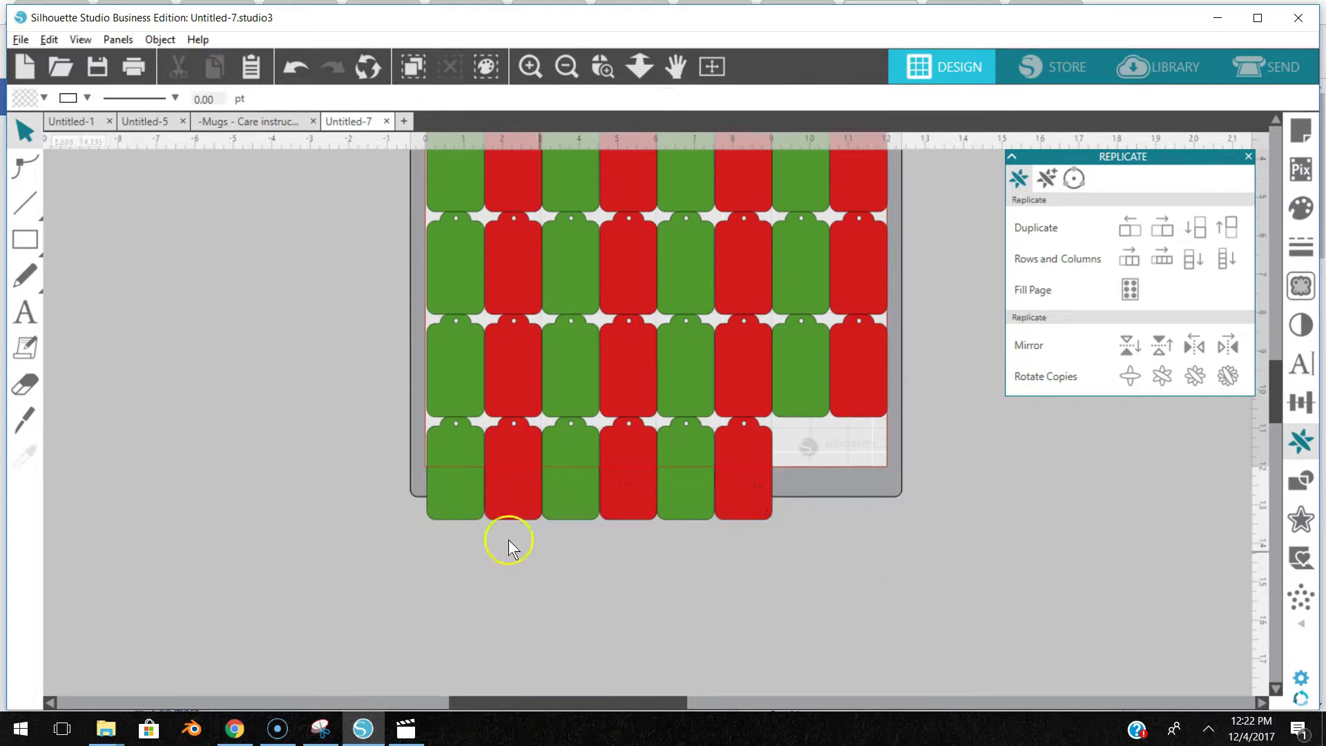
Move the row of tags overlapping the mat's lower edge below the mat and pull its first three tags apart.
drag(385, 477, 790, 629)
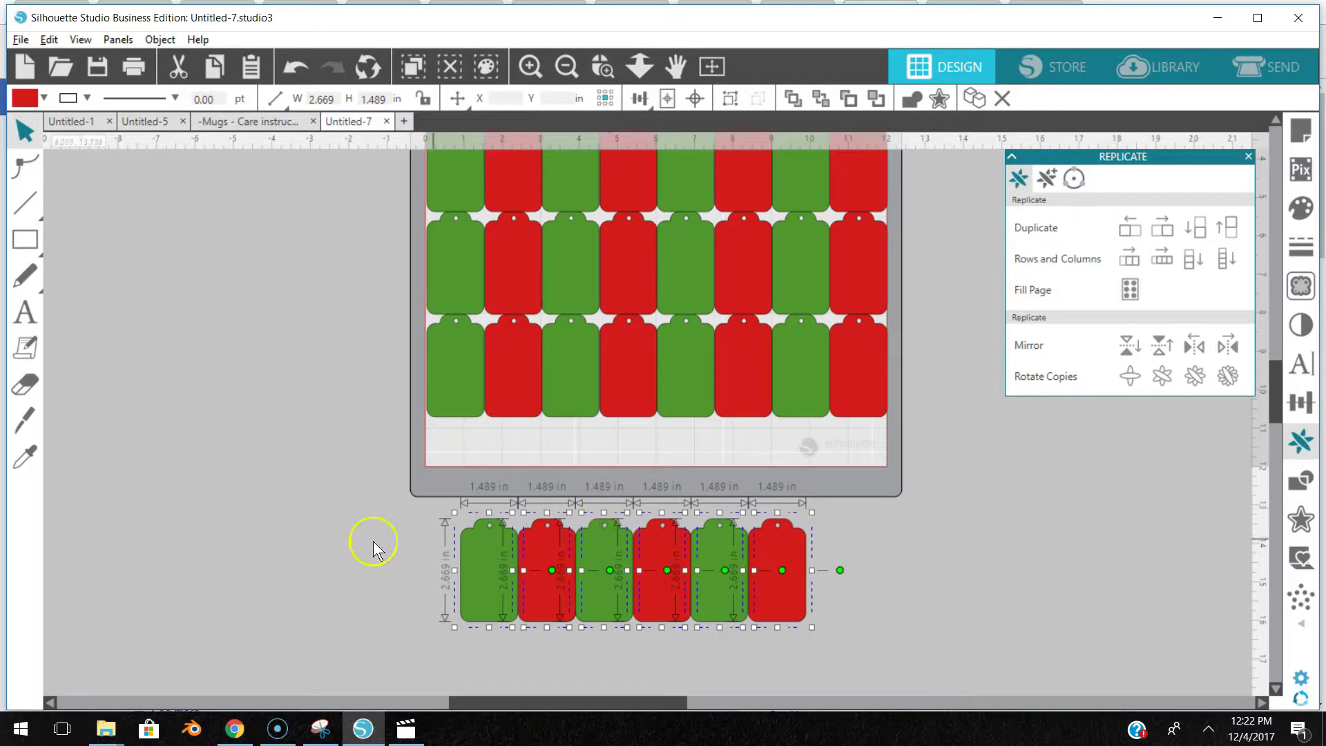
click(260, 509)
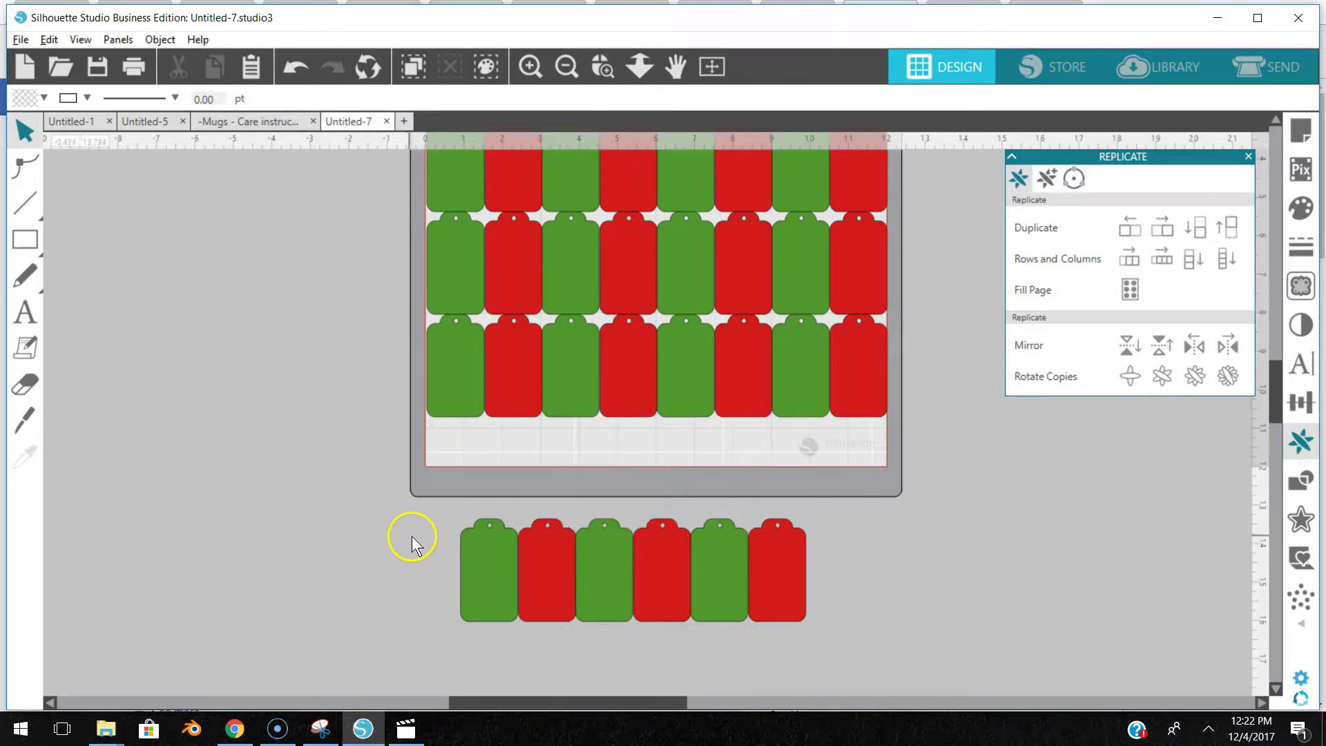
drag(464, 568, 379, 550)
drag(567, 551, 585, 605)
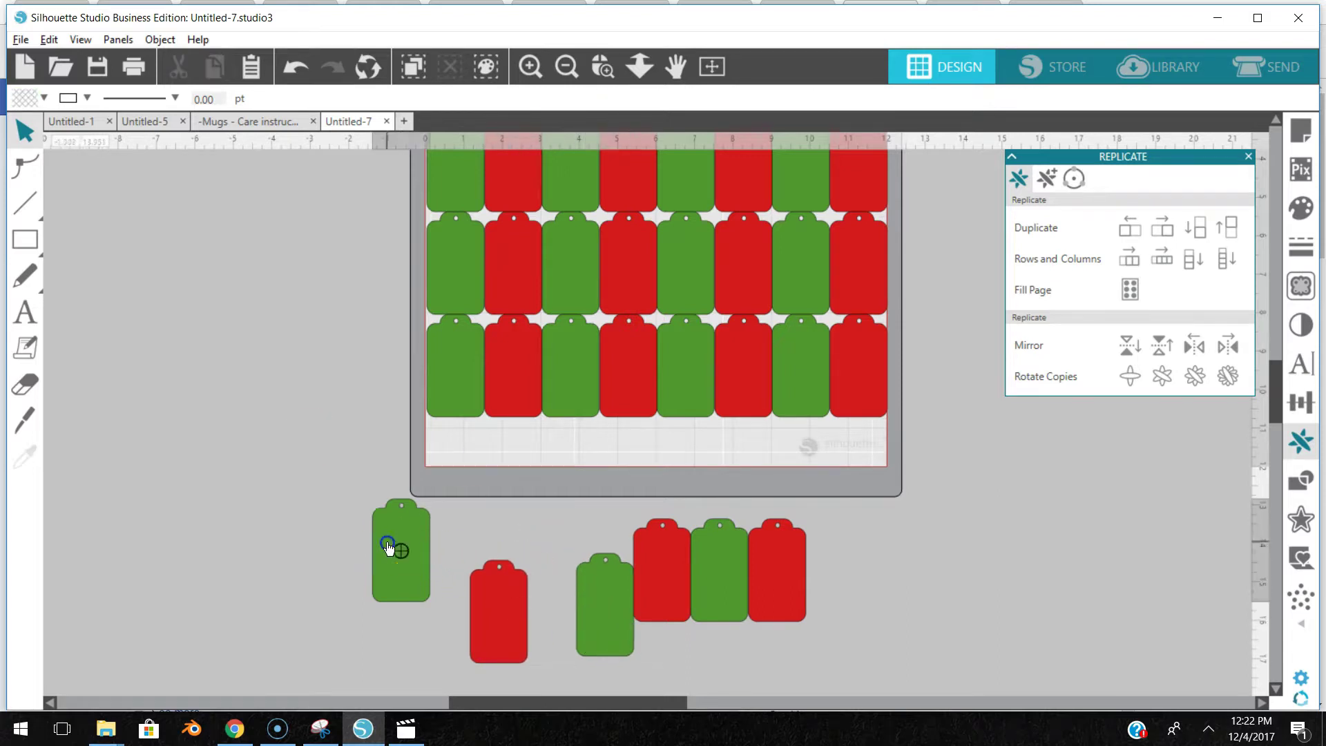
Select the separated green tag beside the mat's lower-left corner and rotate it by -90°.
click(397, 551)
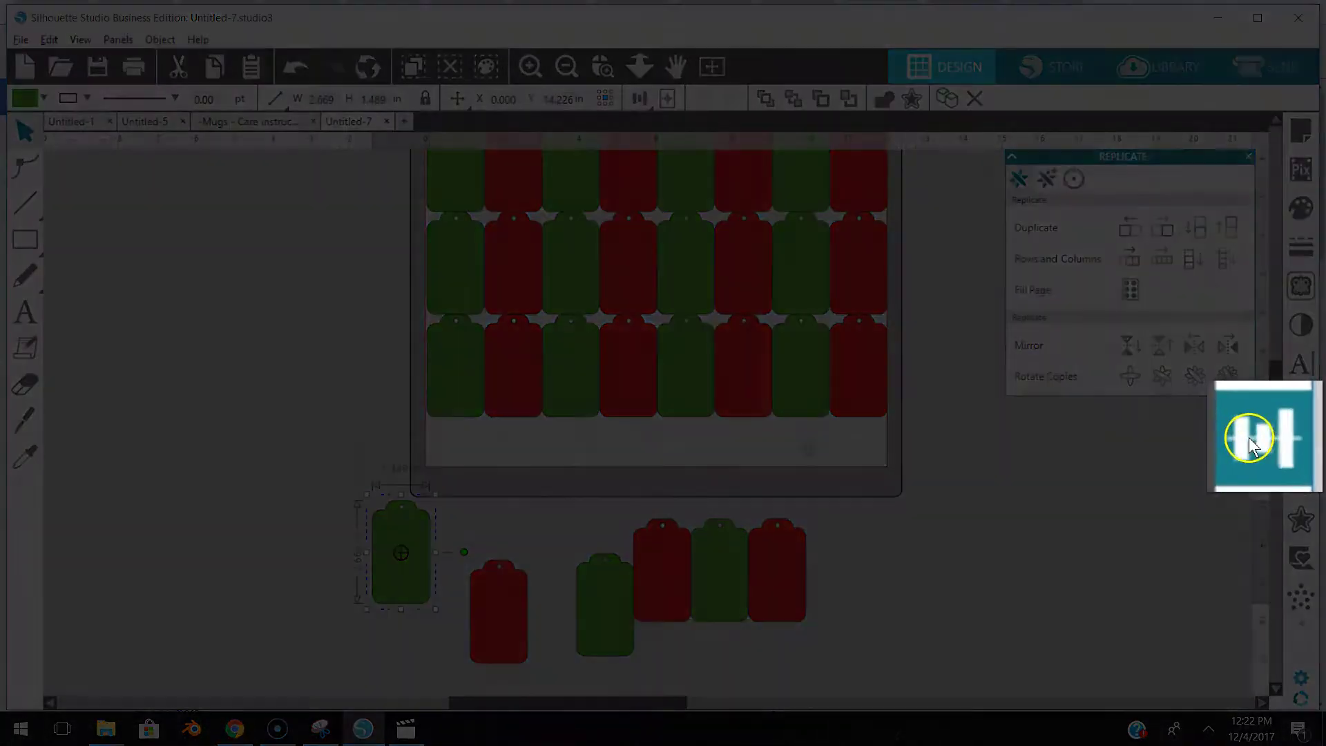
click(1298, 402)
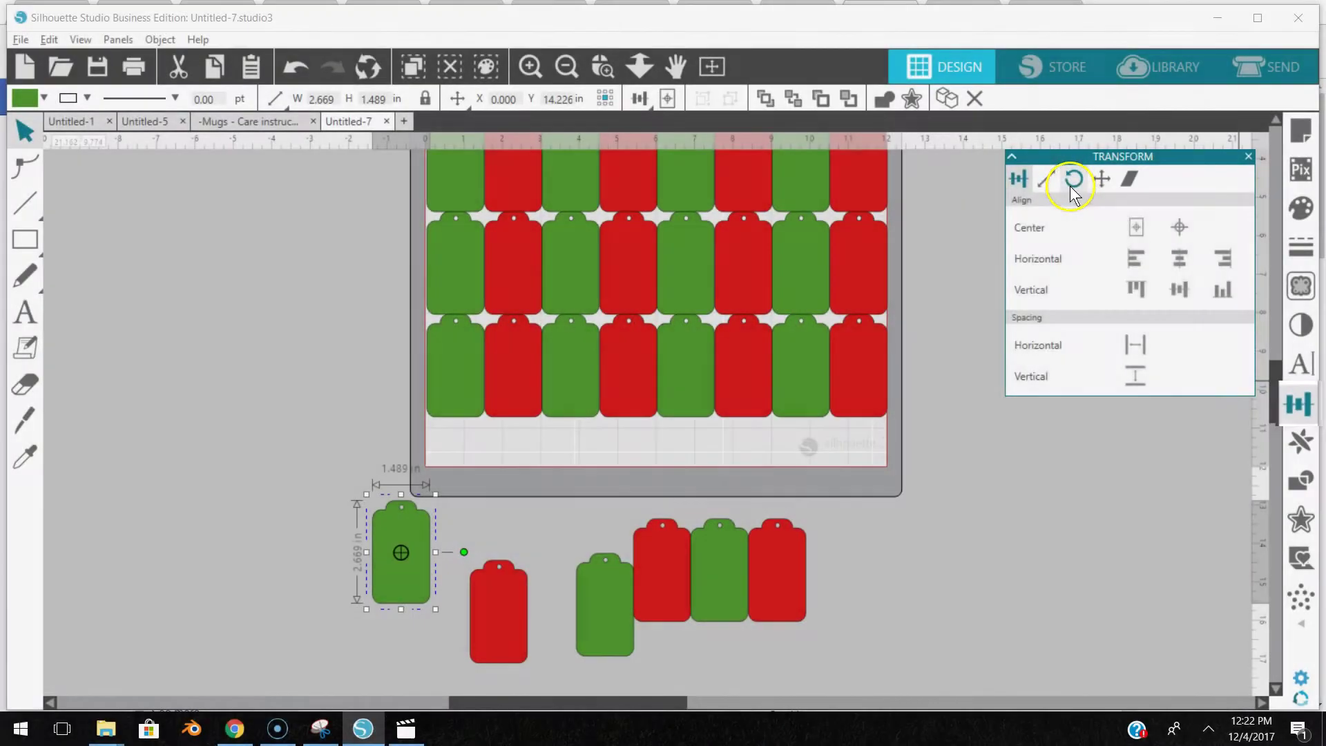
click(1072, 181)
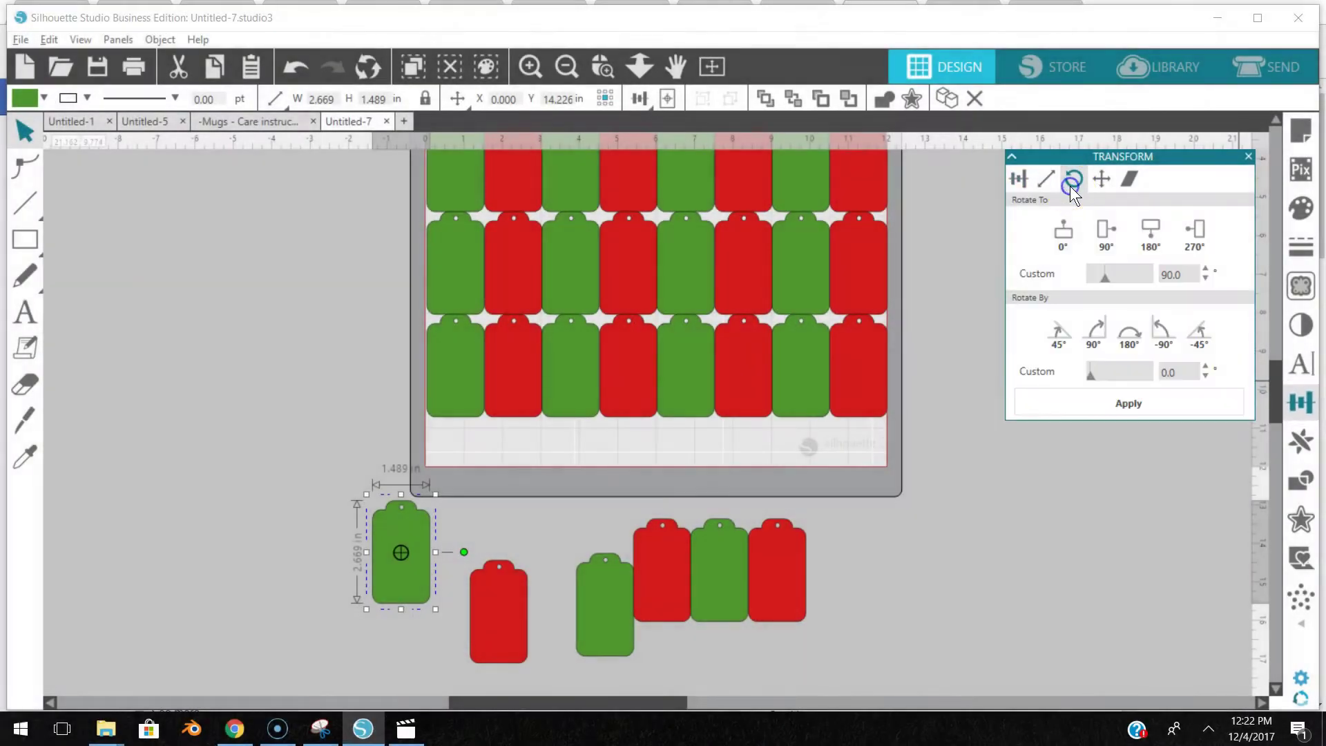
click(1161, 328)
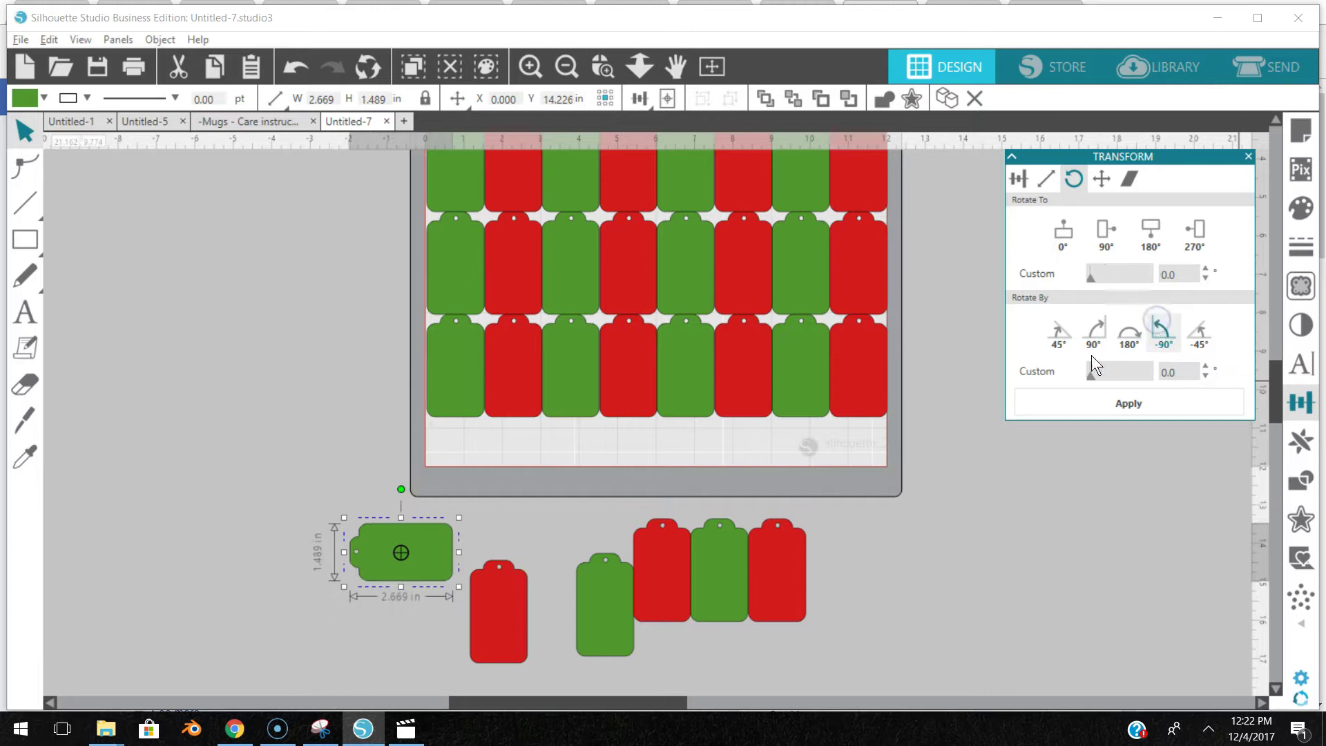
Move the rotated green tag into the empty strip along the mat's lower edge and shrink it proportionally to about 2.235 × 1.246 in.
drag(413, 572, 460, 454)
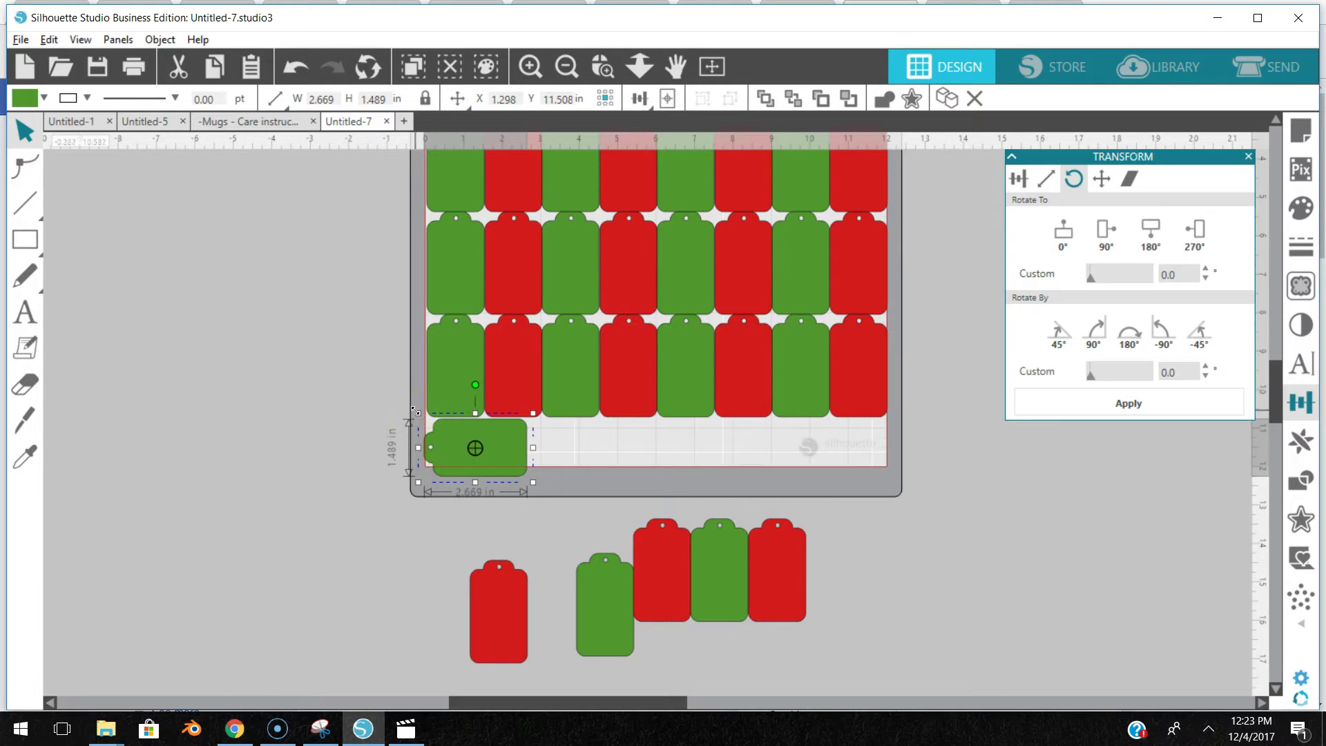
drag(418, 413, 431, 425)
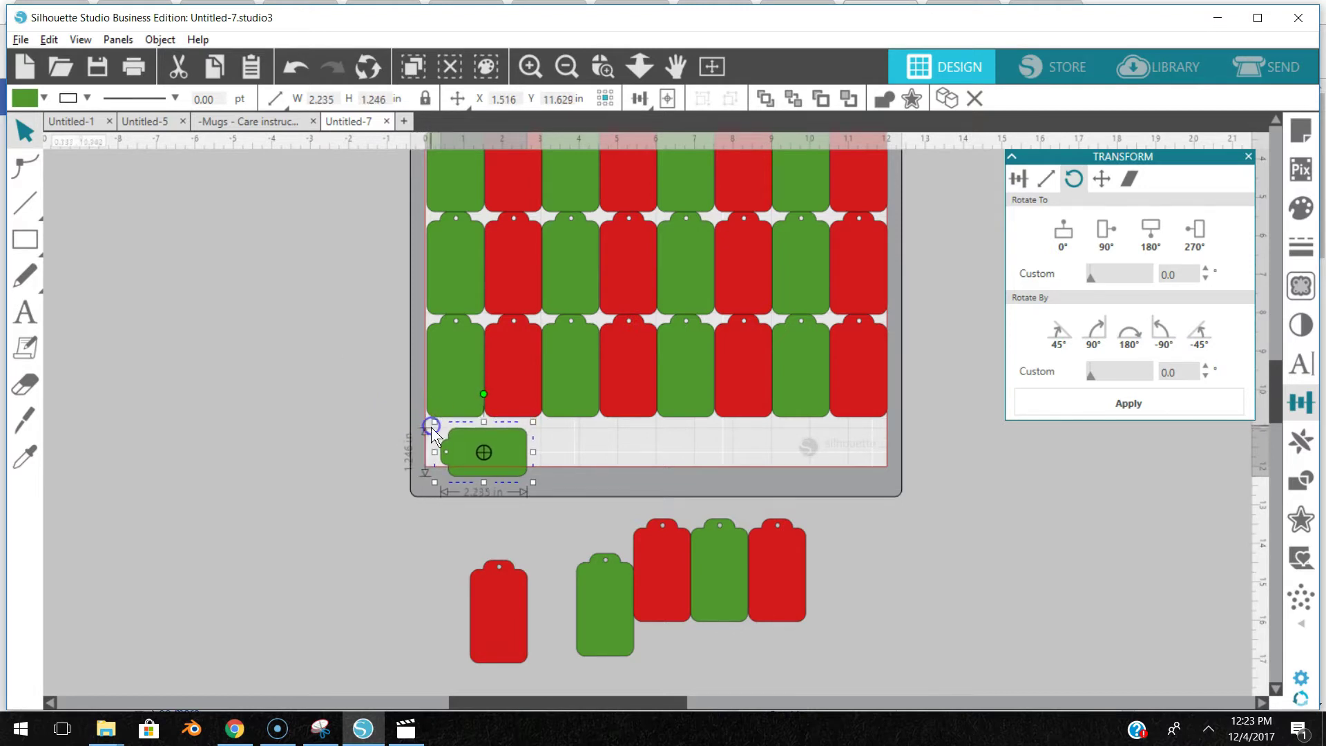
Nudge the shrunken green tag up and left until it sits in the lower-left corner of the cut area, just under the last row.
drag(495, 476, 501, 486)
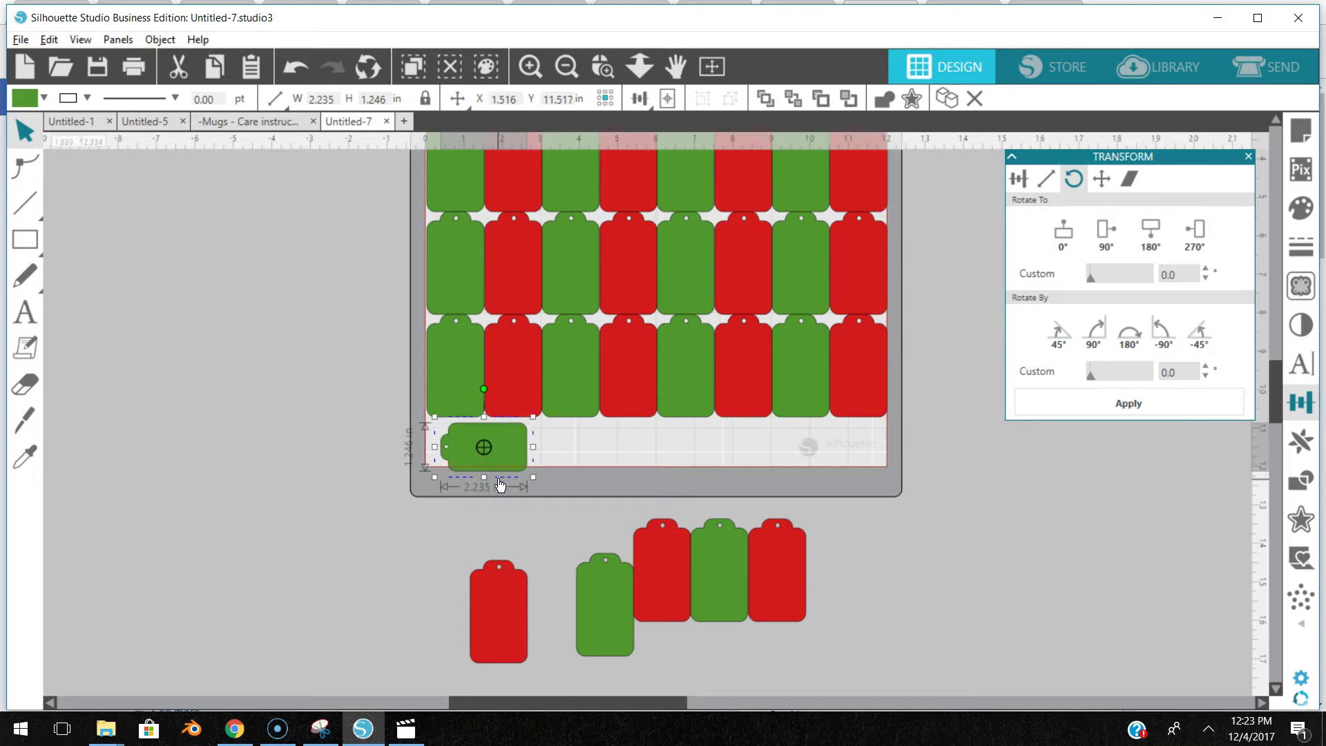
key(Up)
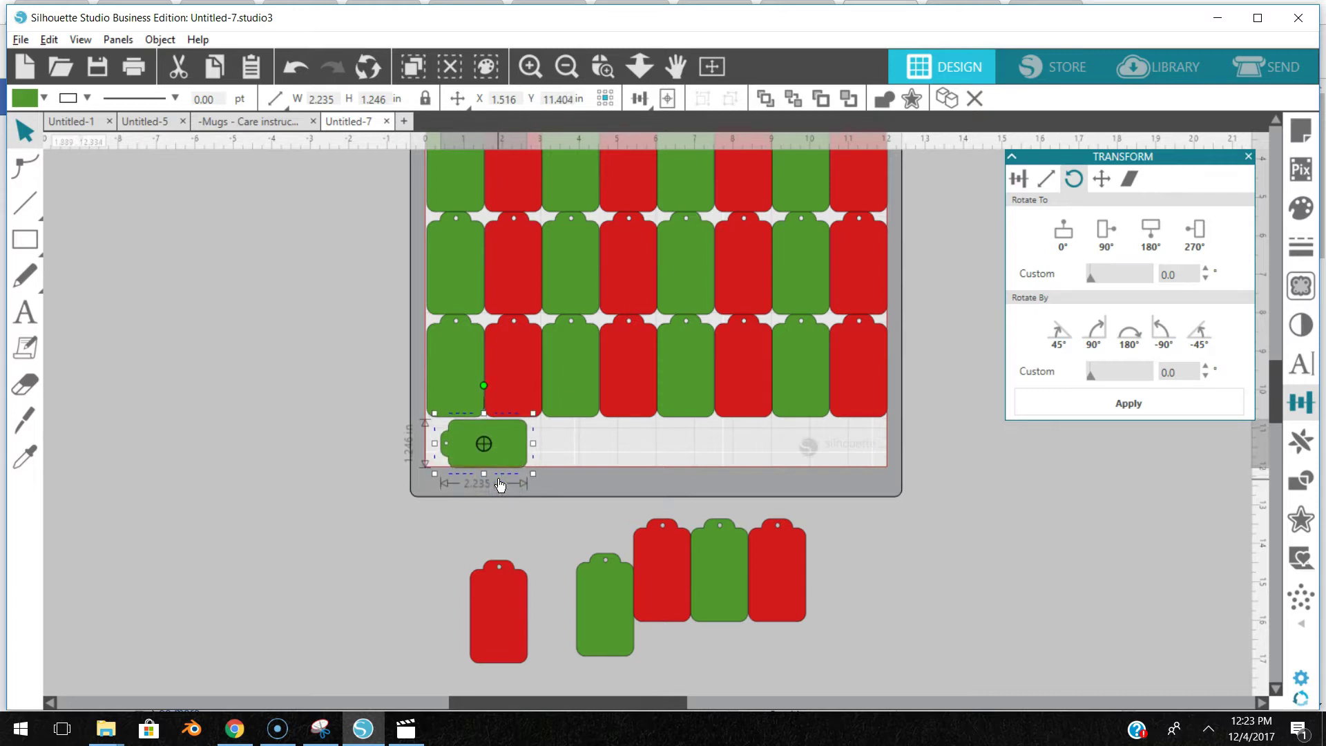
key(Up)
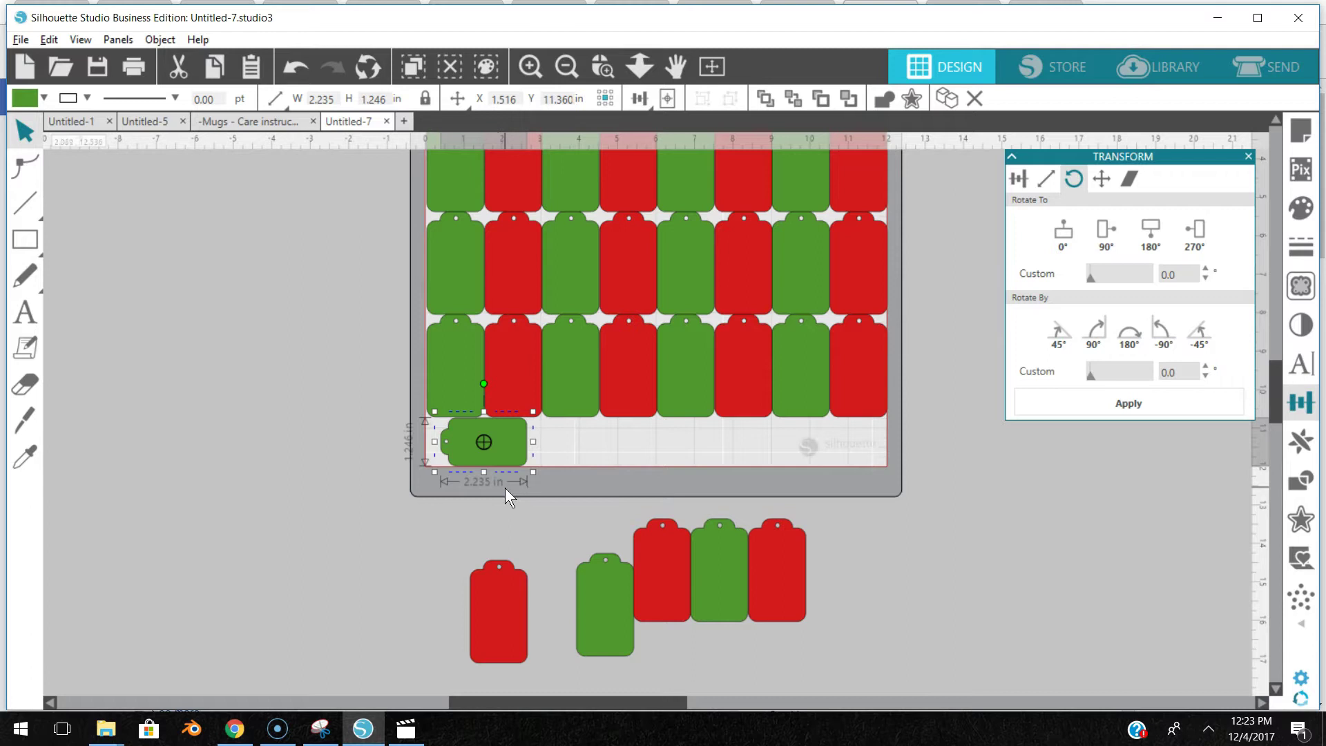
key(Left)
key(Left)
key(Left)
key(Left)
key(Left)
key(Left)
key(Left)
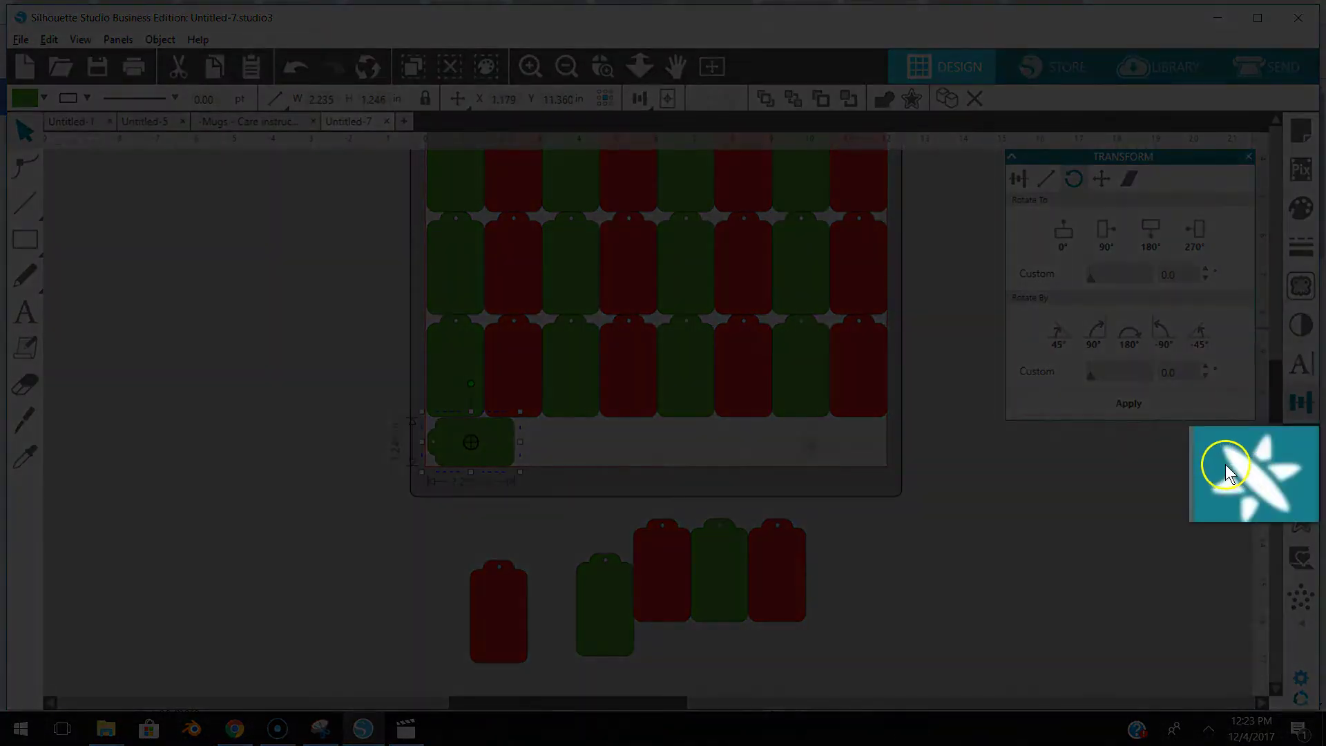
Duplicate the small horizontal green tag to the right four times with Replicate to fill the mat's bottom strip.
click(1302, 442)
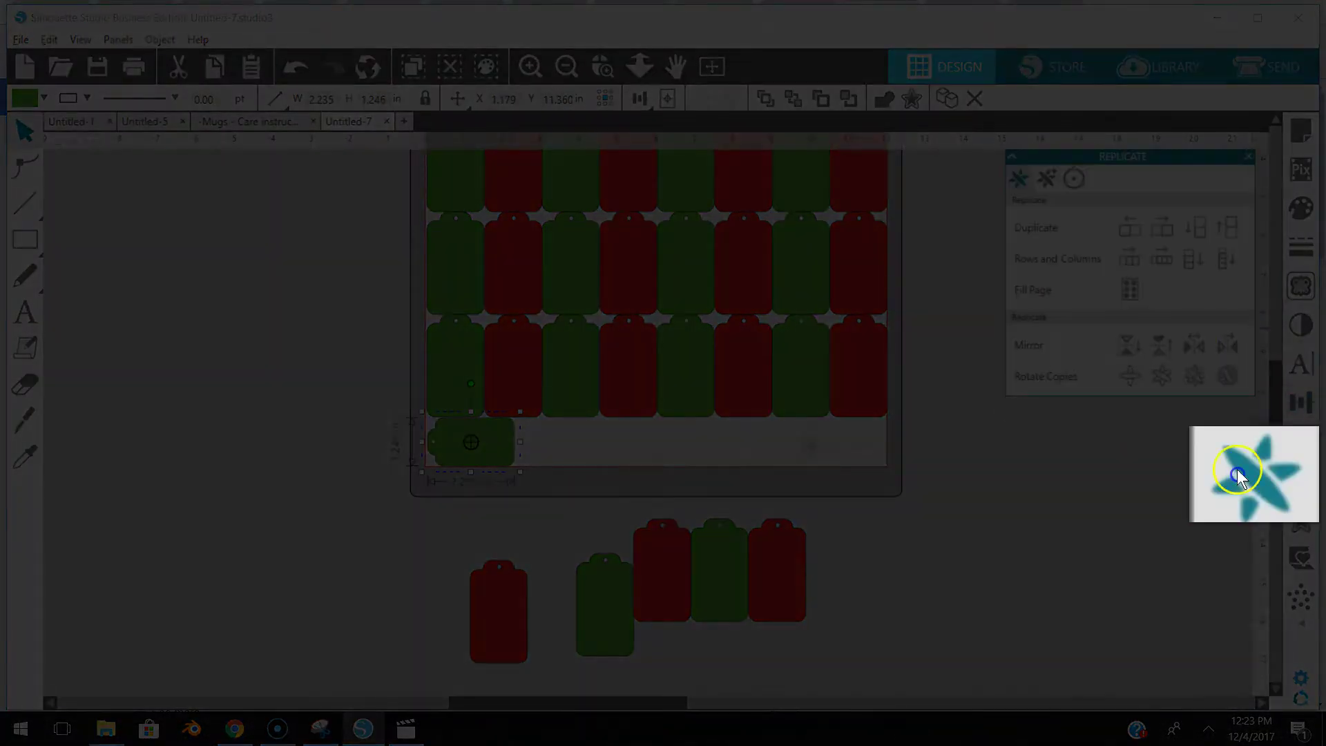
click(1155, 231)
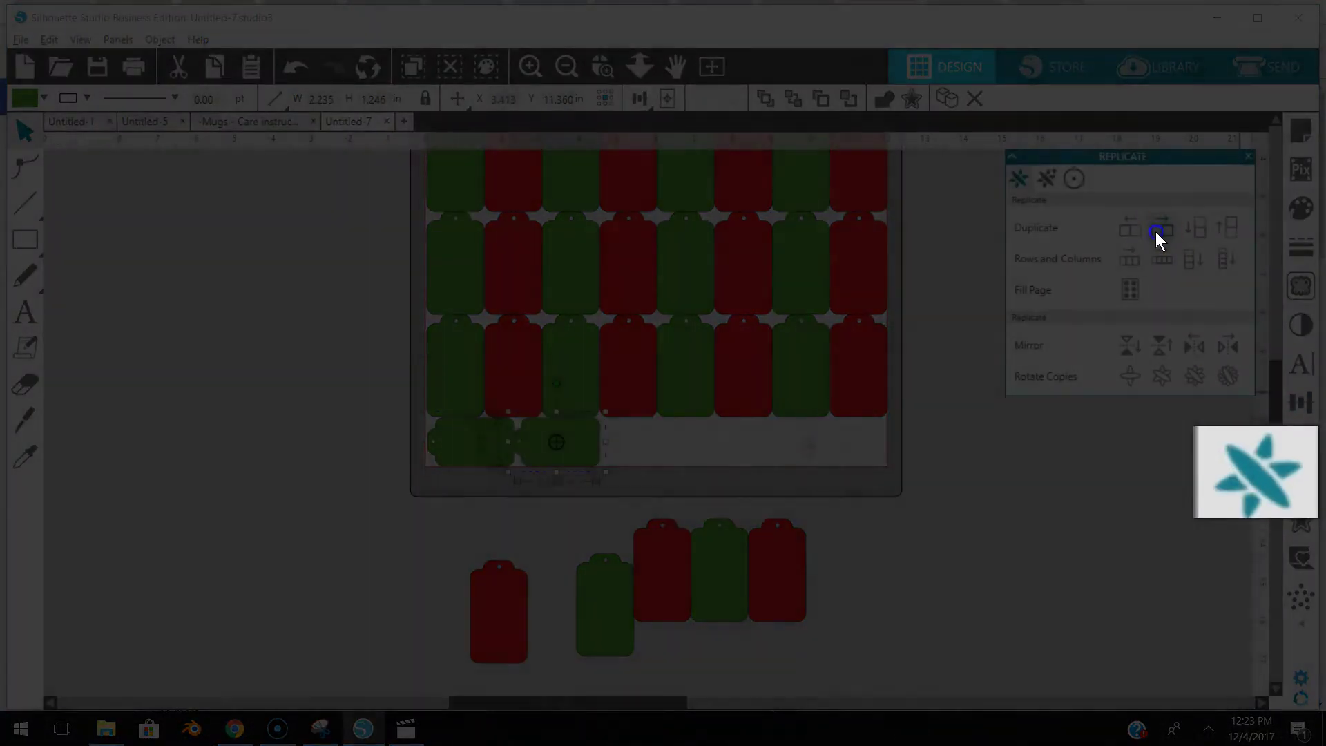
click(1155, 231)
click(1155, 231)
click(1155, 231)
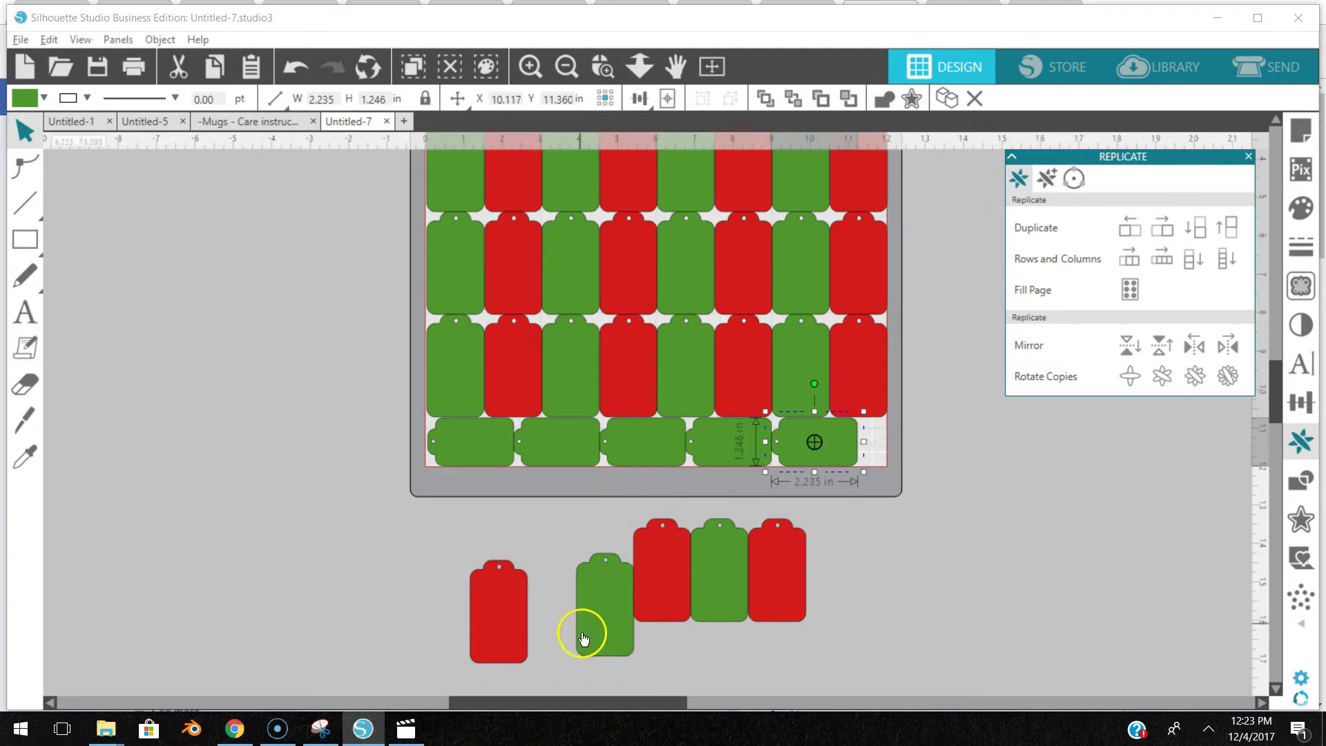
Select the five leftover red and green tags lying below the mat and delete them.
click(878, 566)
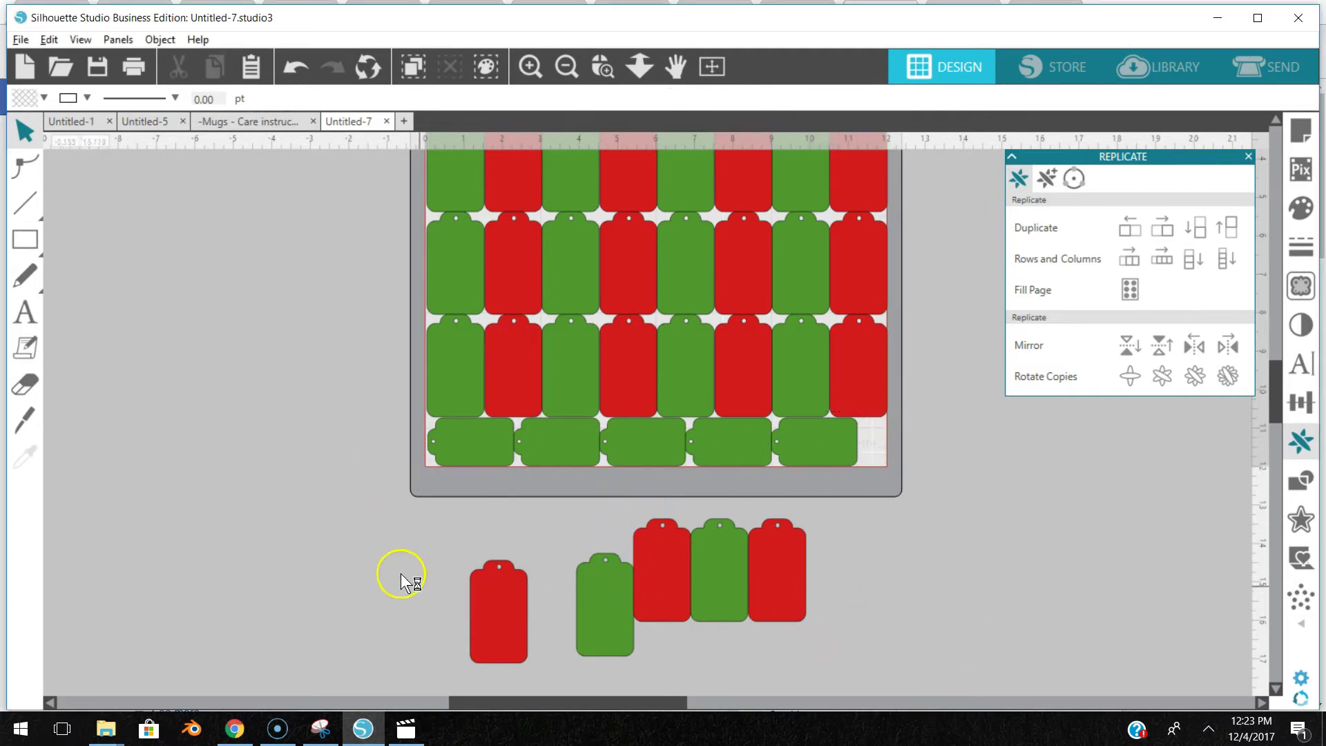
drag(379, 578, 656, 551)
drag(836, 586, 861, 598)
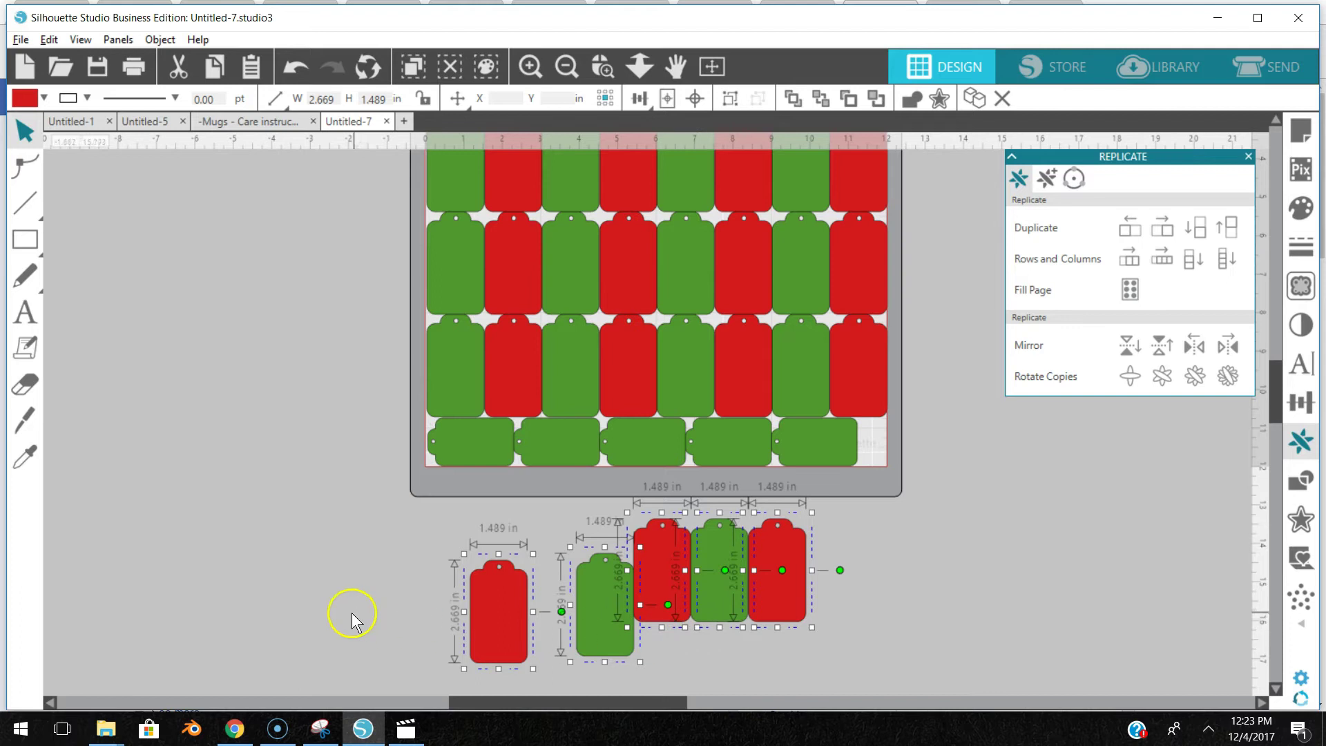
scroll(193, 637, up, 5)
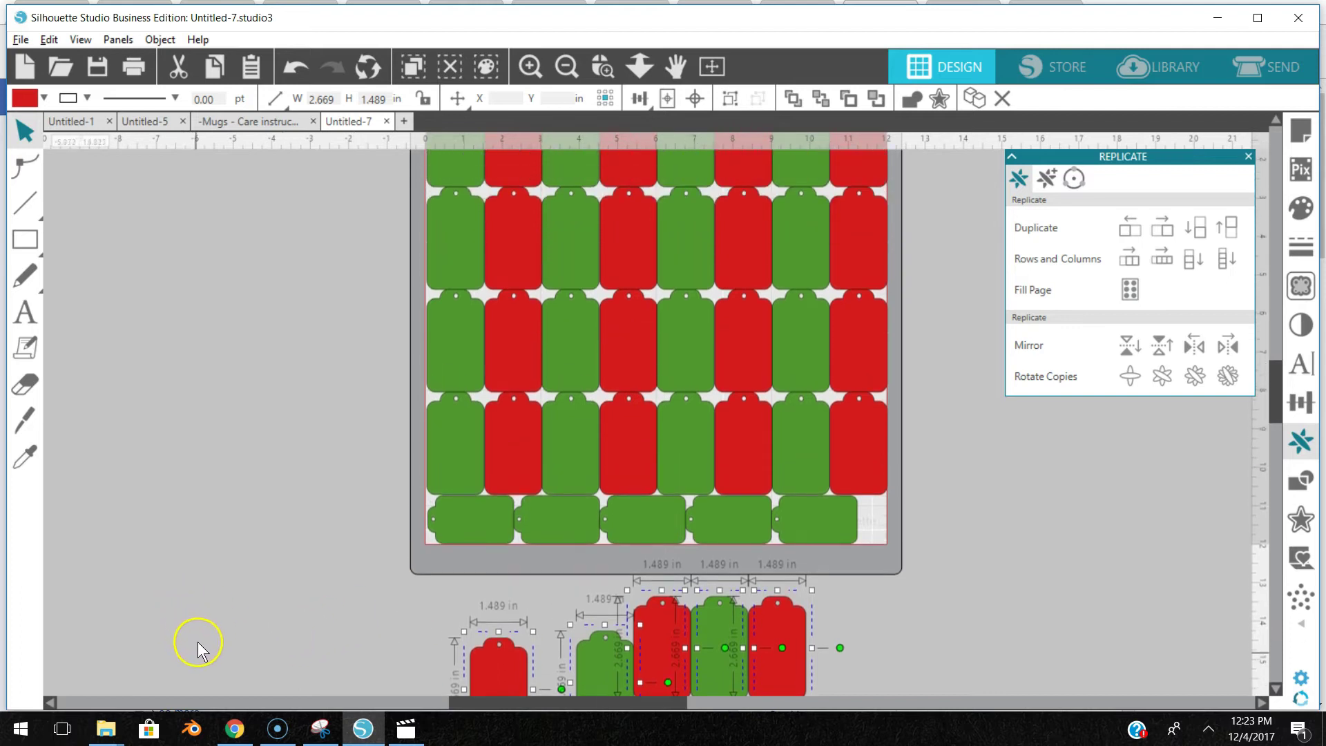
right_click(183, 532)
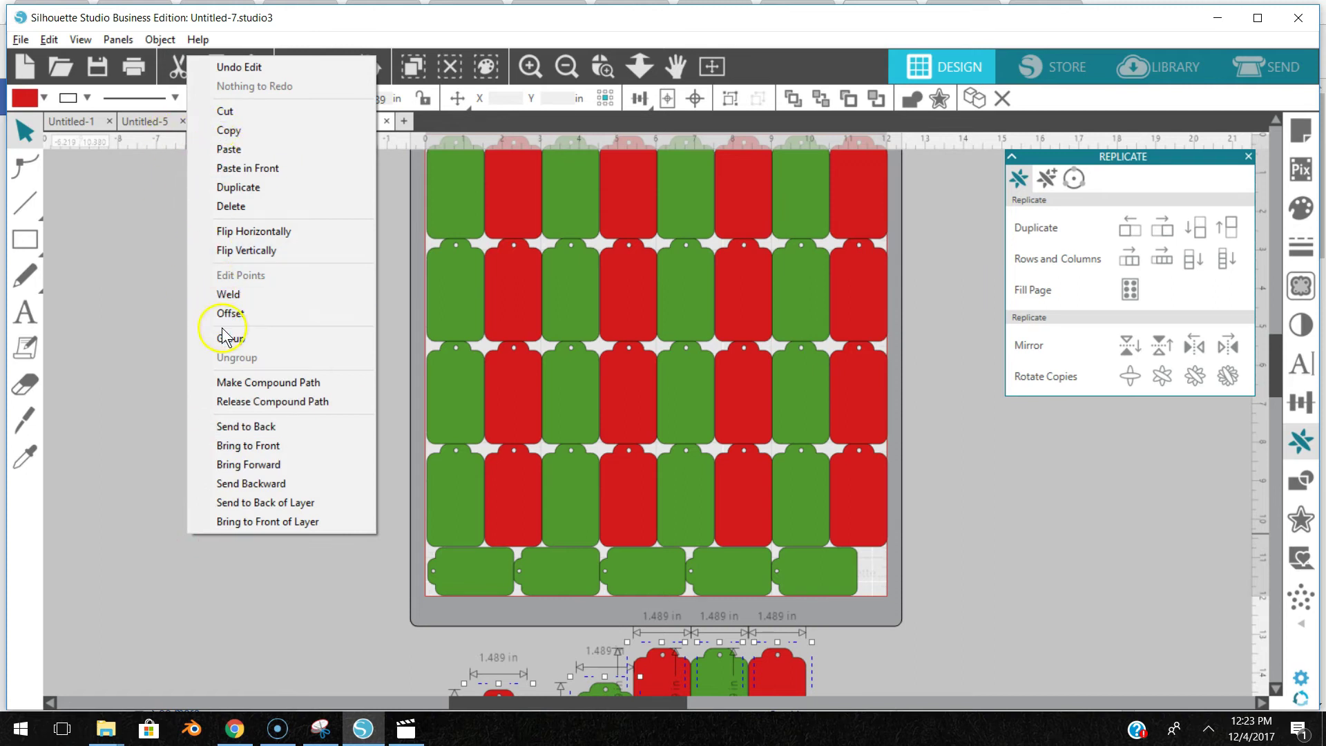
click(221, 207)
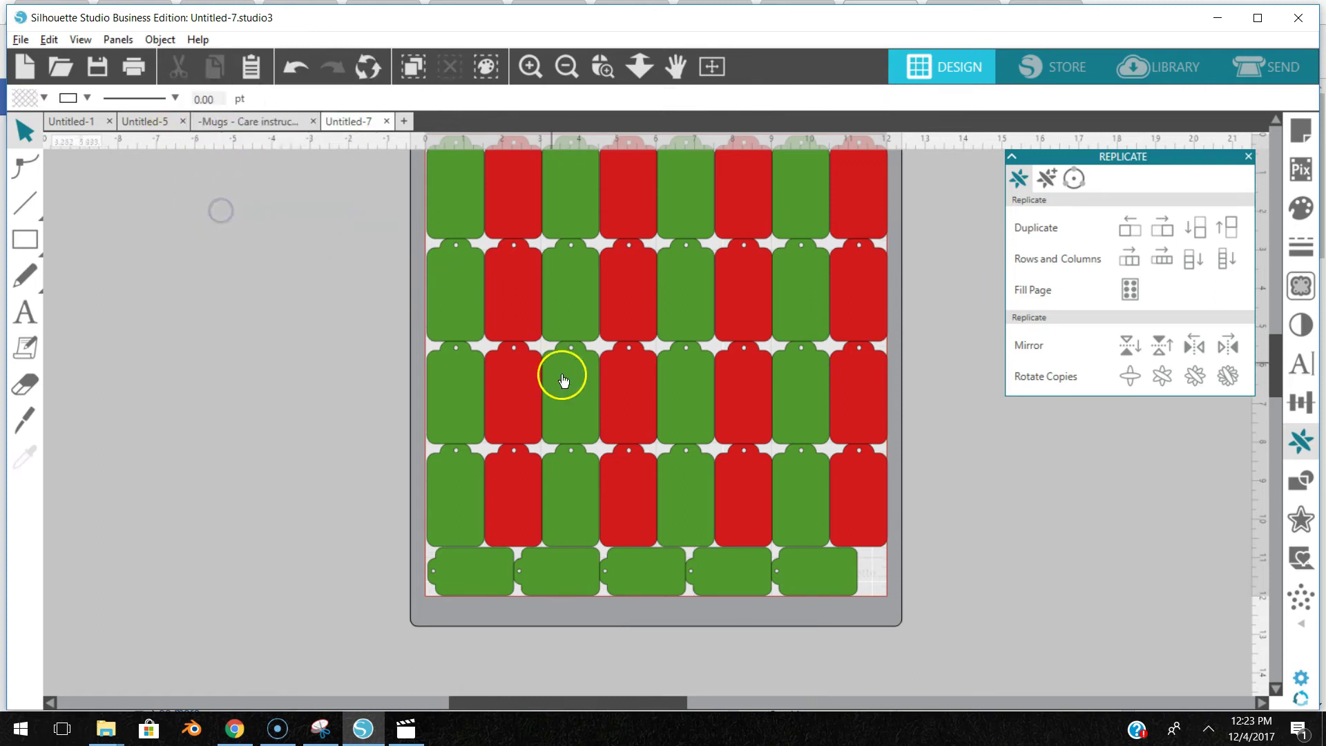